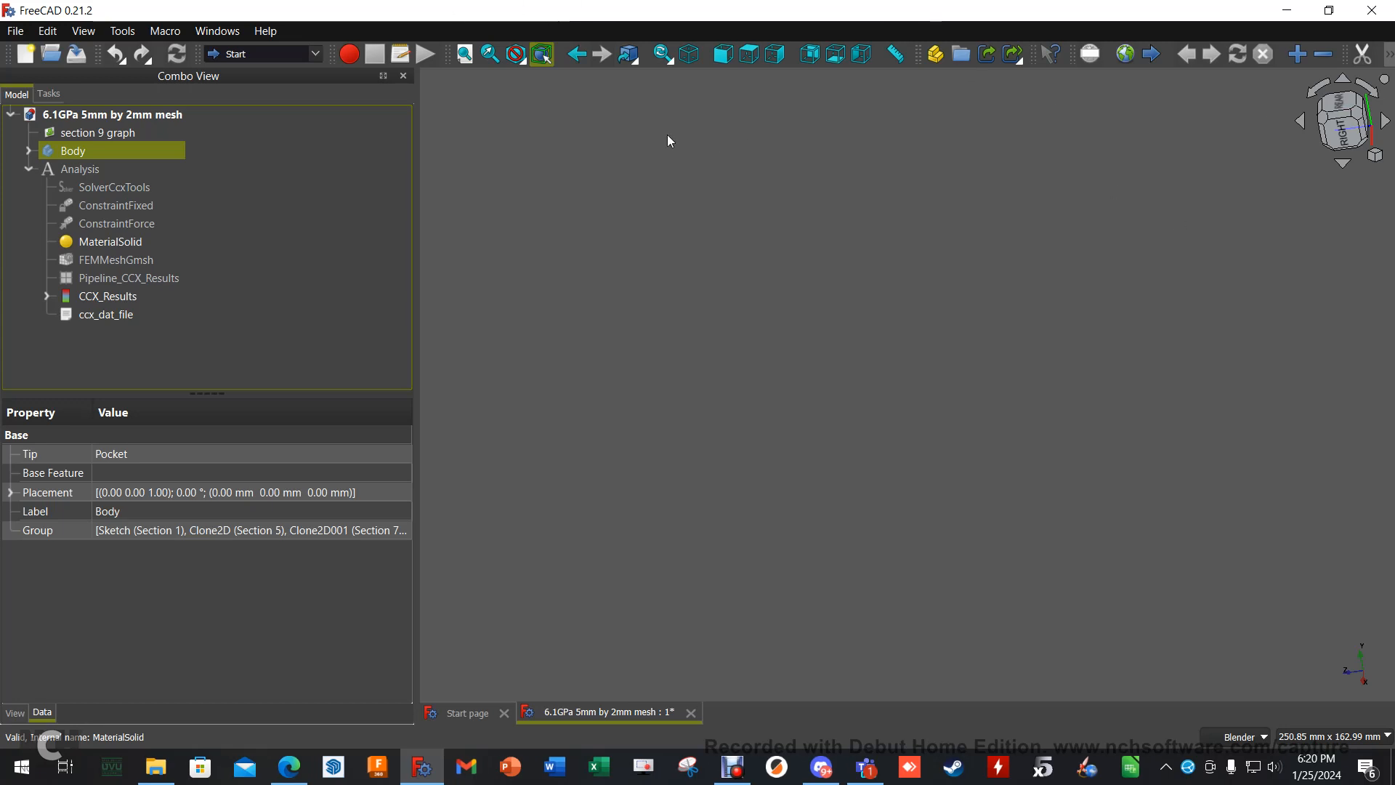
- Show the section 9 graph image and examine its airfoil outline from the top view
left_click(133, 132)
scroll(1252, 311, "down", 3)
middle_click_drag(761, 330, 862, 373)
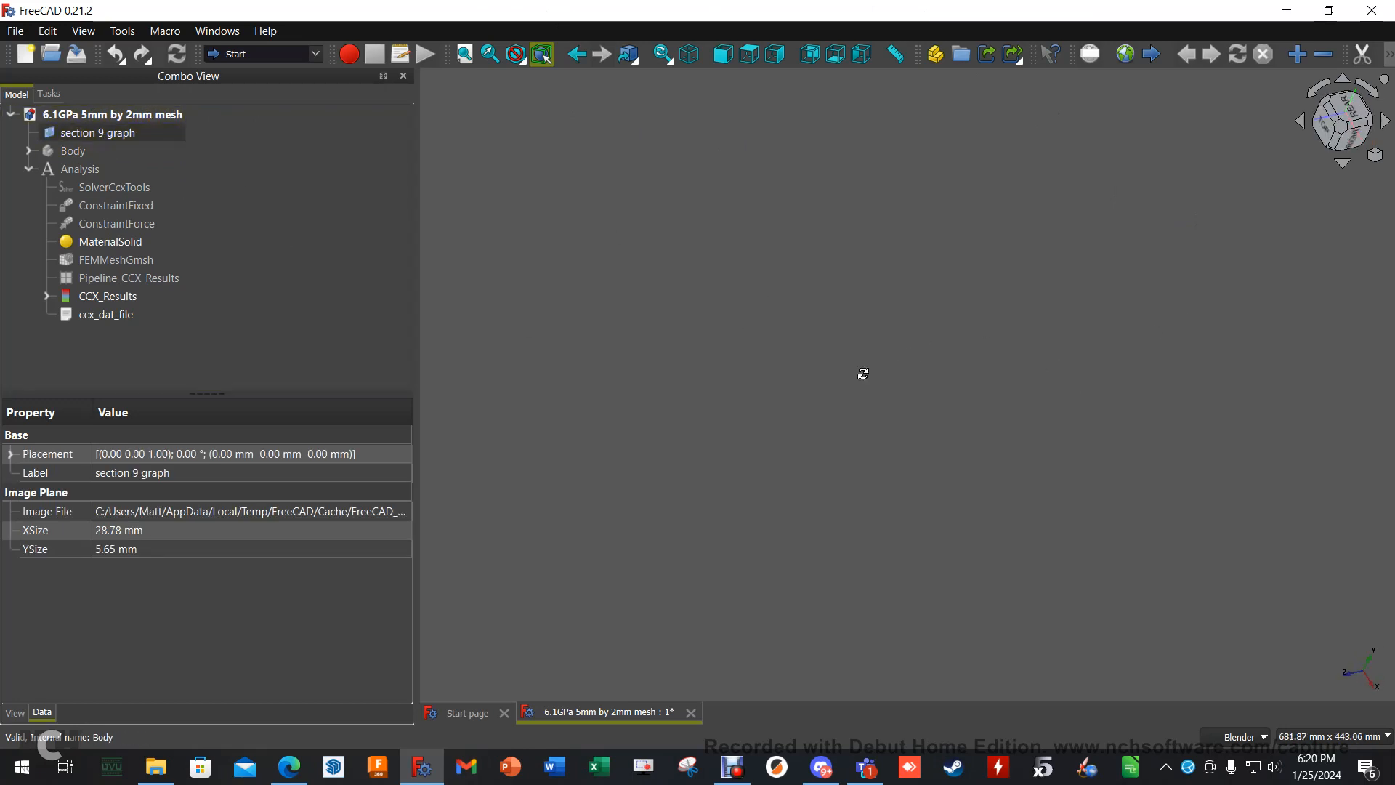
left_click(108, 133)
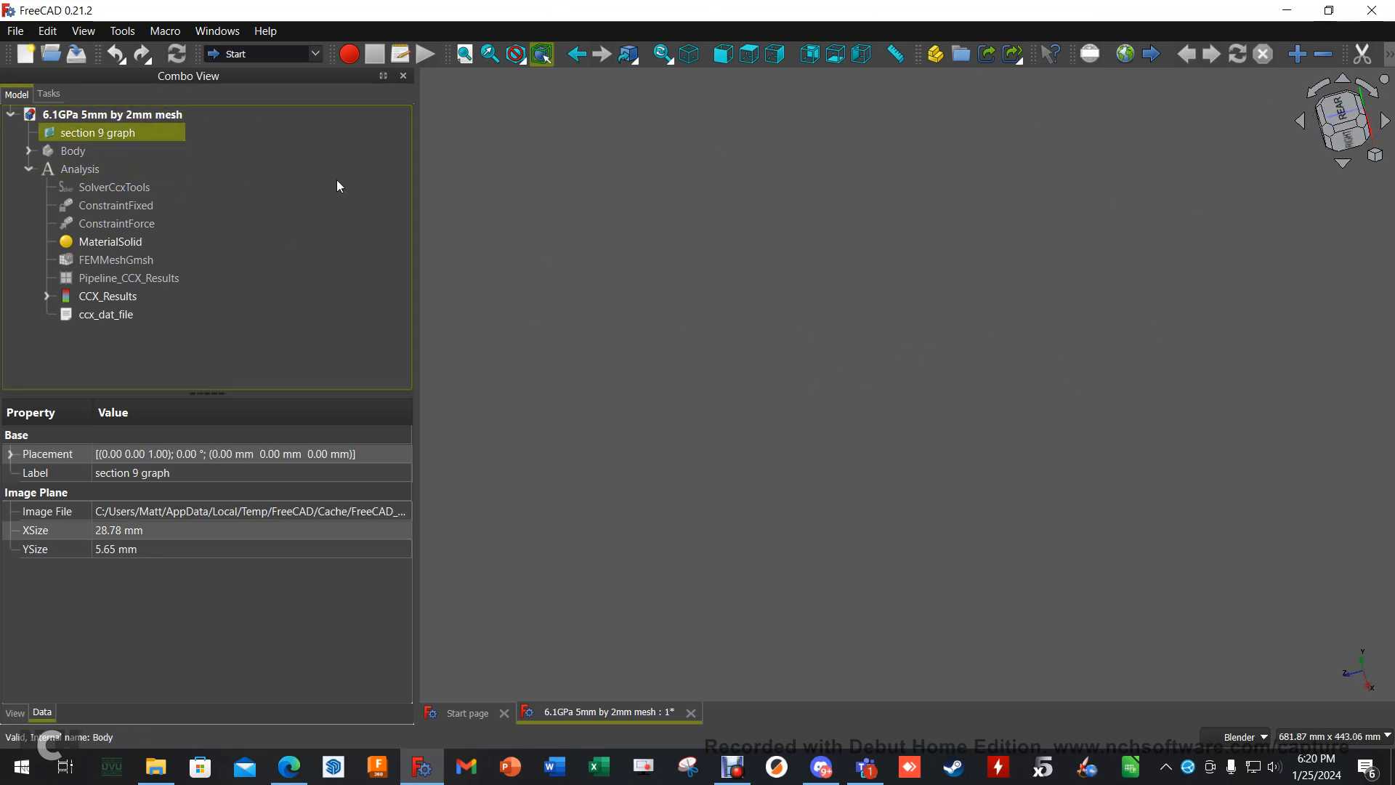
middle_click_drag(862, 332, 1272, 291)
key("2")
scroll(1108, 319, "down", 5)
scroll(1105, 342, "up", 8)
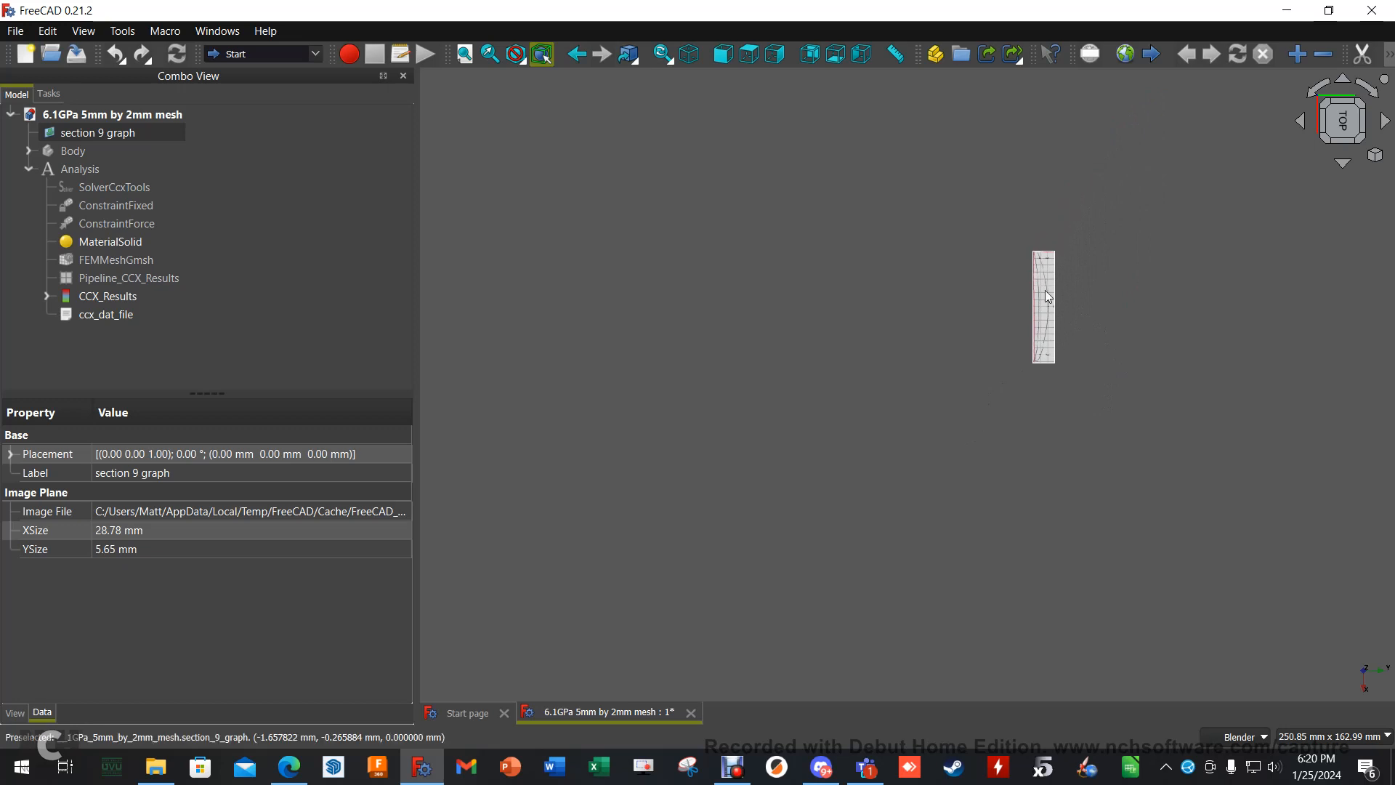
scroll(1046, 296, "up", 5)
scroll(988, 339, "down", 2)
scroll(1032, 387, "up", 2)
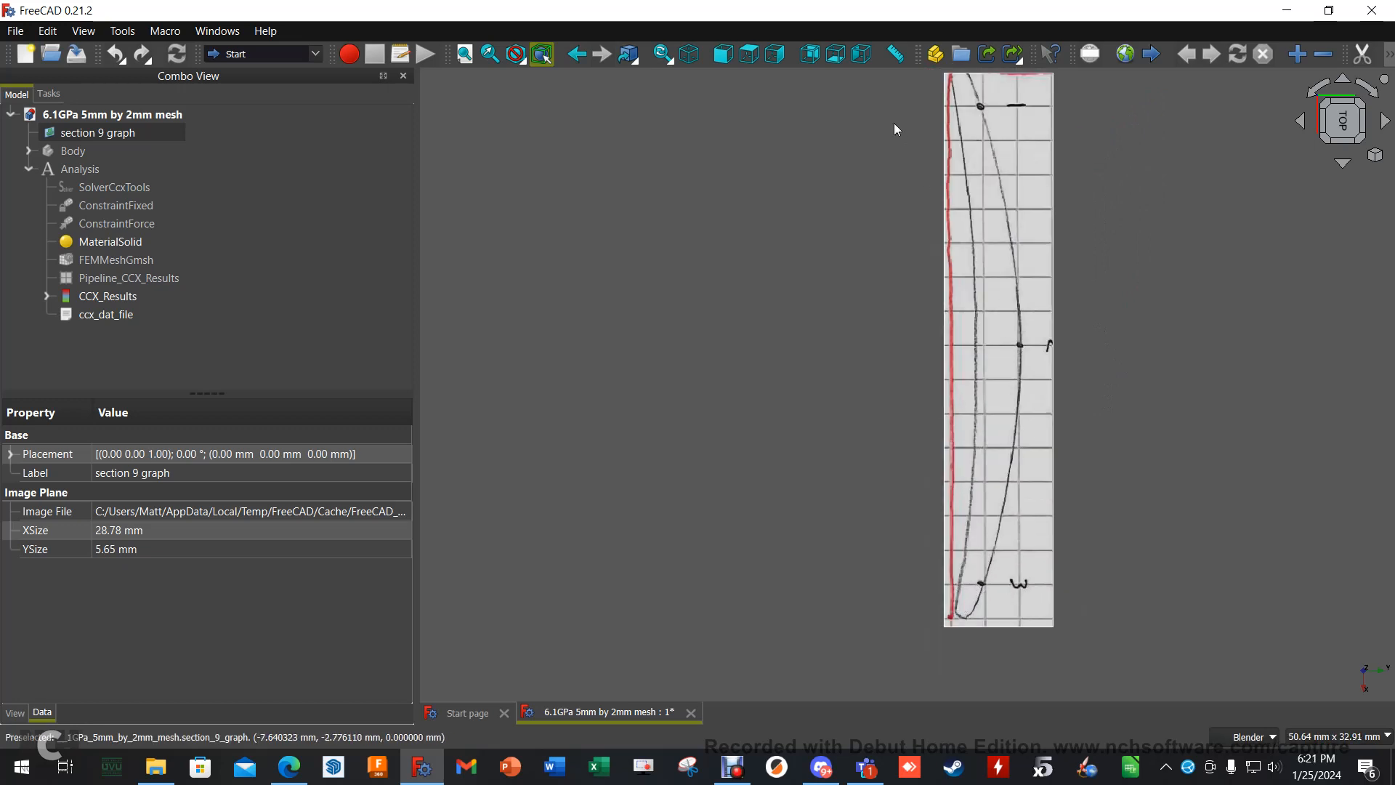
scroll(894, 130, "down", 1)
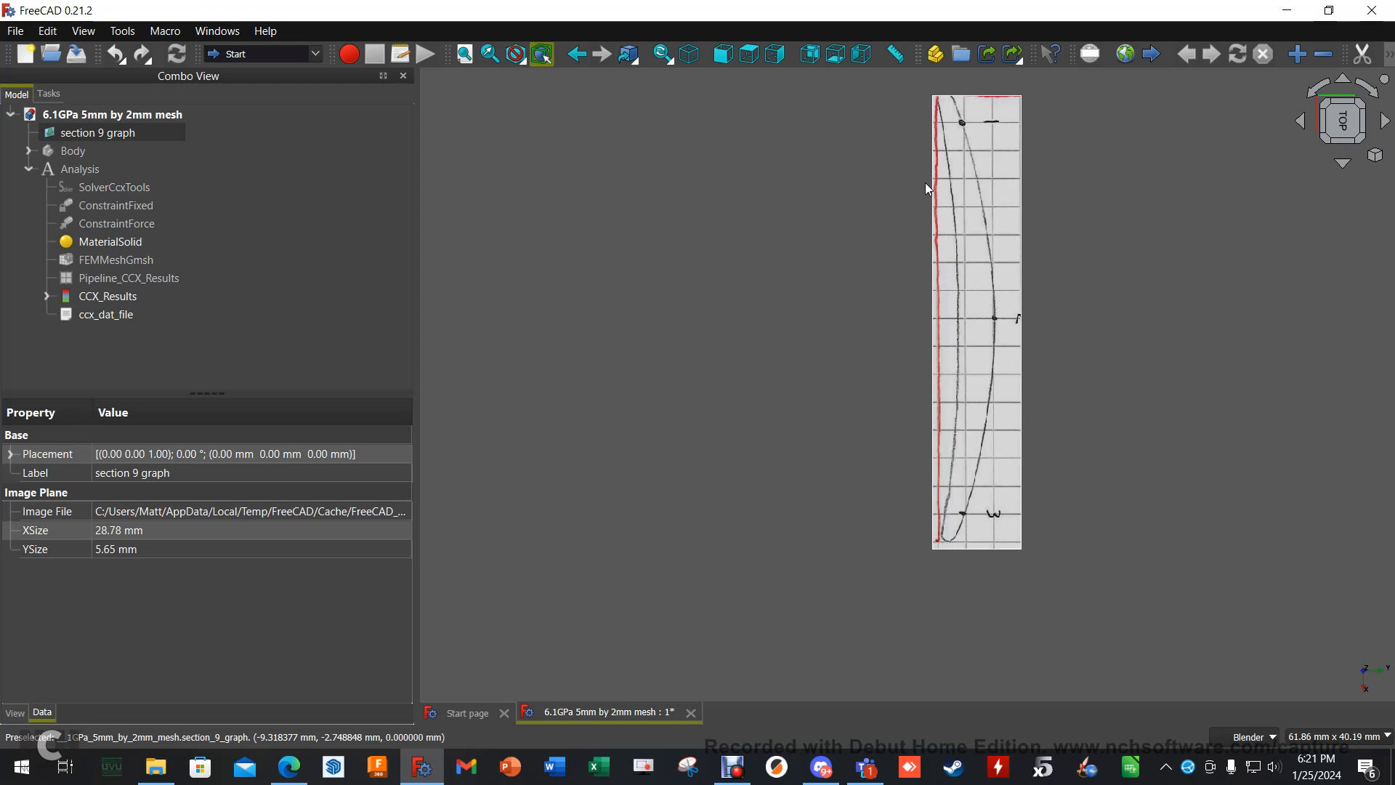
- Hide the section 9 graph image and show the blade Body instead
key("space")
left_click(63, 152)
key("space")
- Examine the blade body's shape and twist from the top view and along its full length from the right view
scroll(1123, 434, "down", 5)
middle_click_drag(1244, 530, 1022, 277)
scroll(1033, 455, "down", 9)
scroll(835, 386, "up", 6)
middle_click_drag(682, 368, 932, 368)
middle_click_drag(784, 297, 1061, 340)
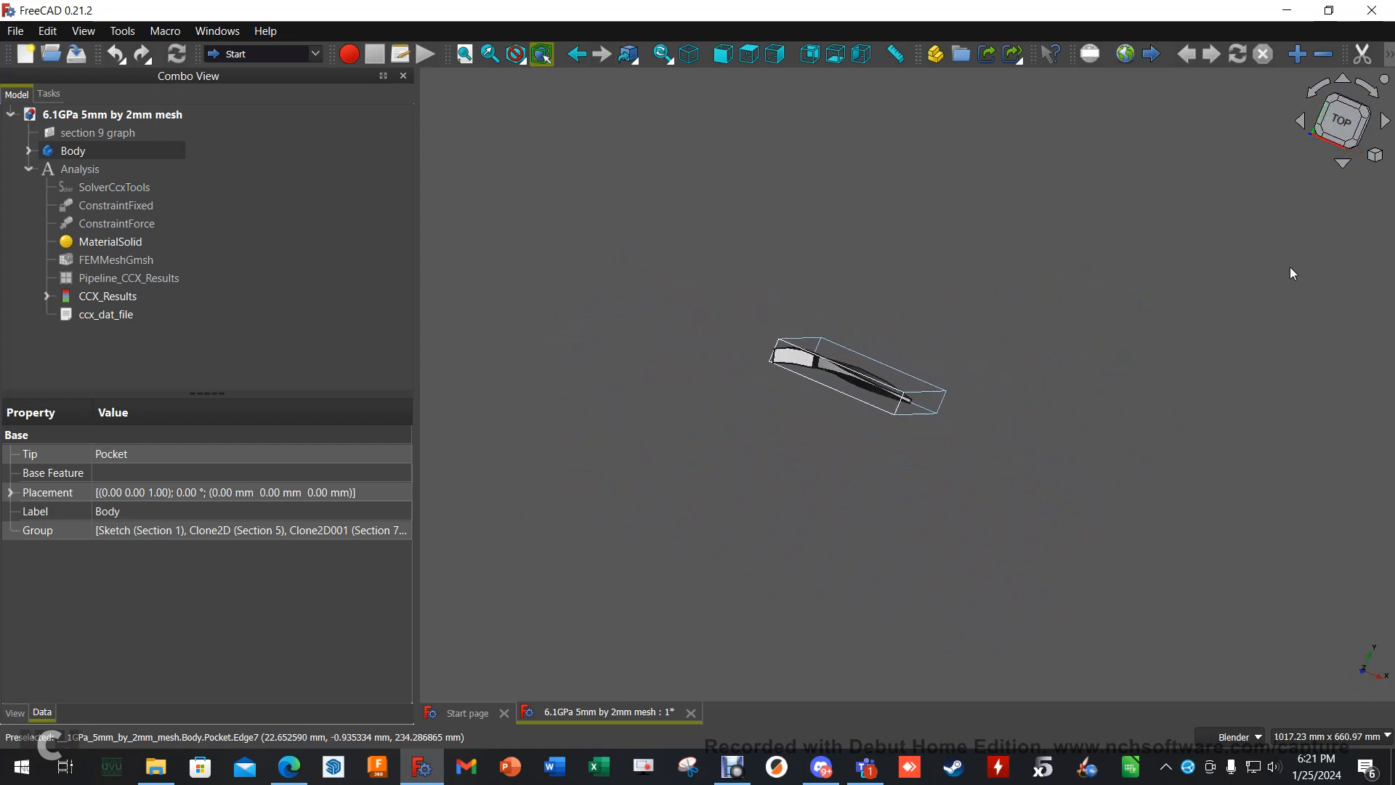
left_click(1342, 120)
scroll(824, 421, "up", 3)
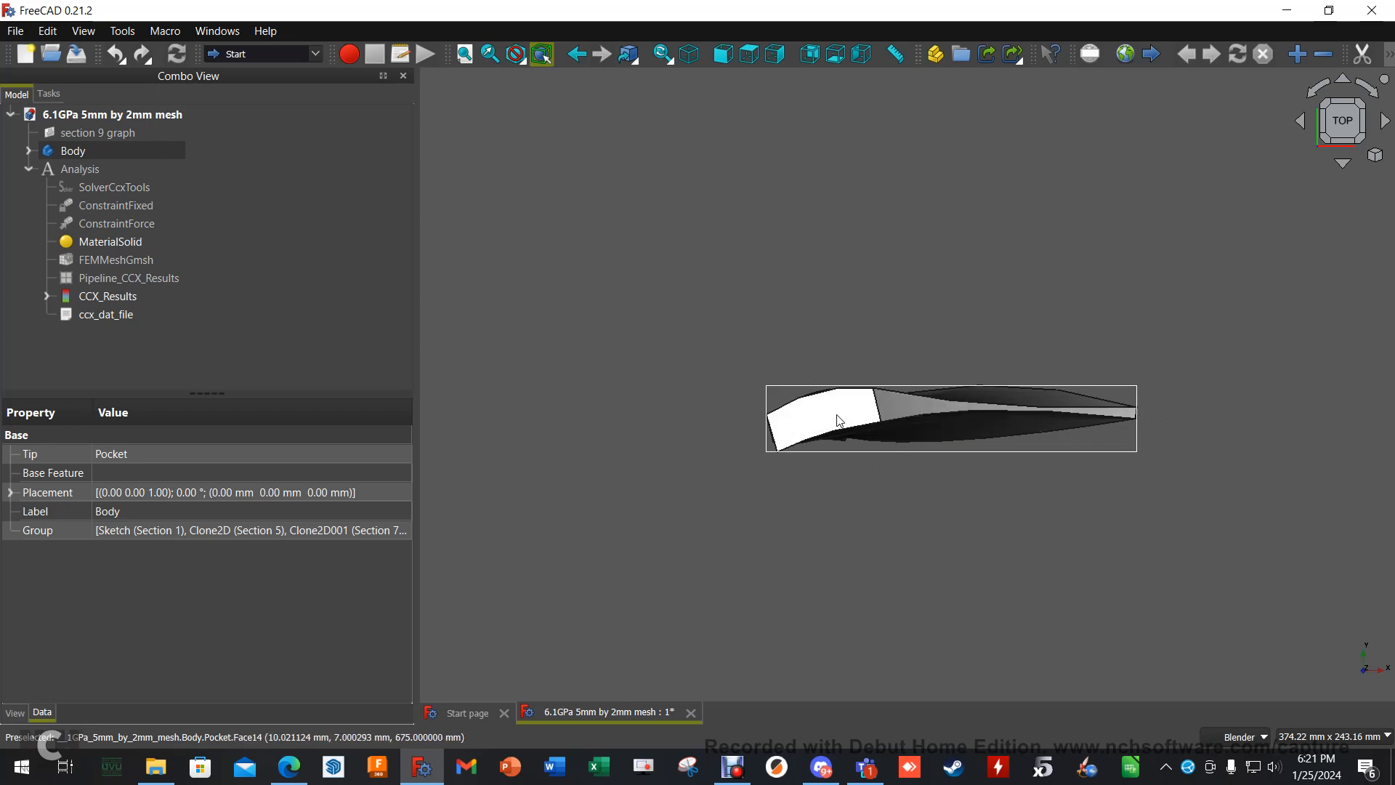
middle_click_drag(1178, 445, 1080, 430)
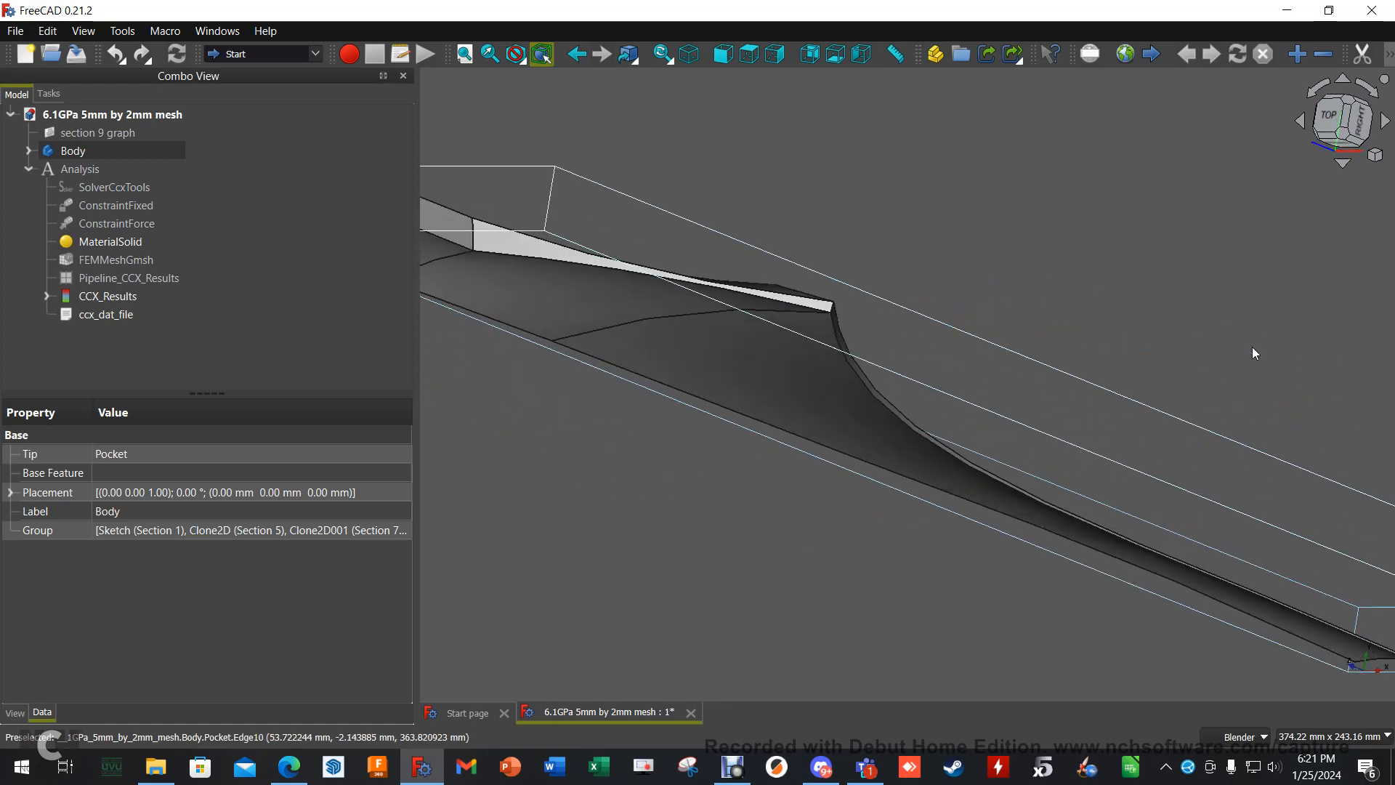
left_click(1348, 128)
middle_click_drag(794, 522, 819, 519, "shift")
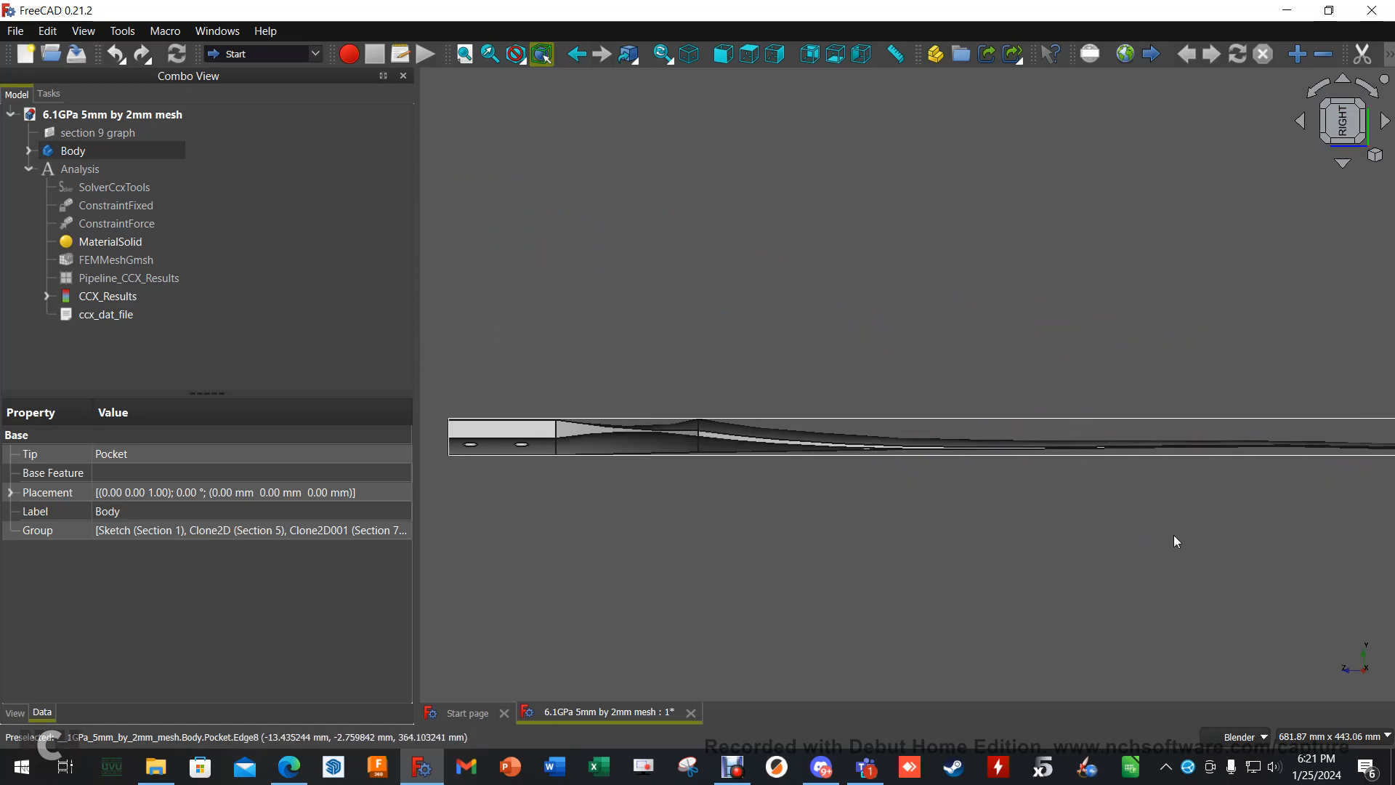
middle_click_drag(1170, 541, 975, 536, "shift")
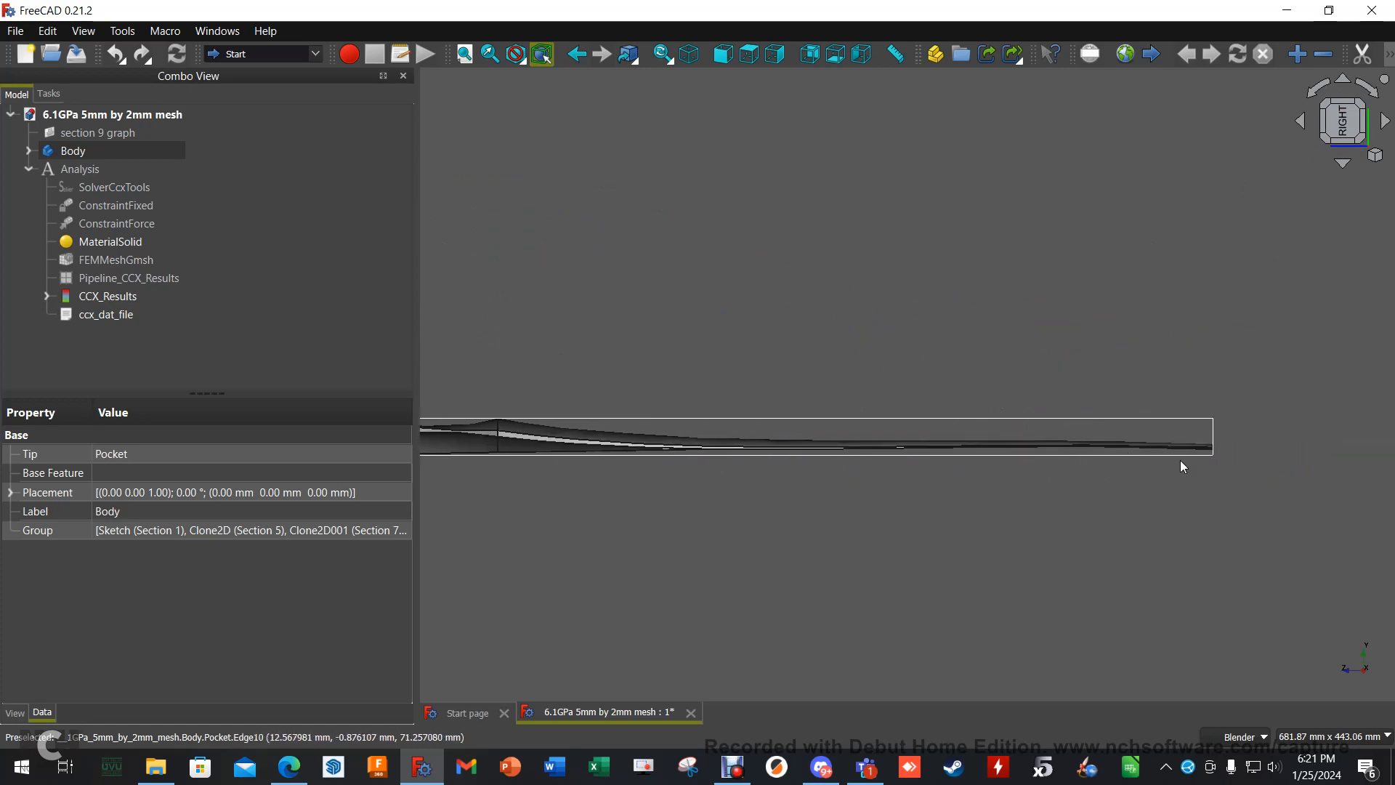
middle_click_drag(673, 569, 848, 541, "shift")
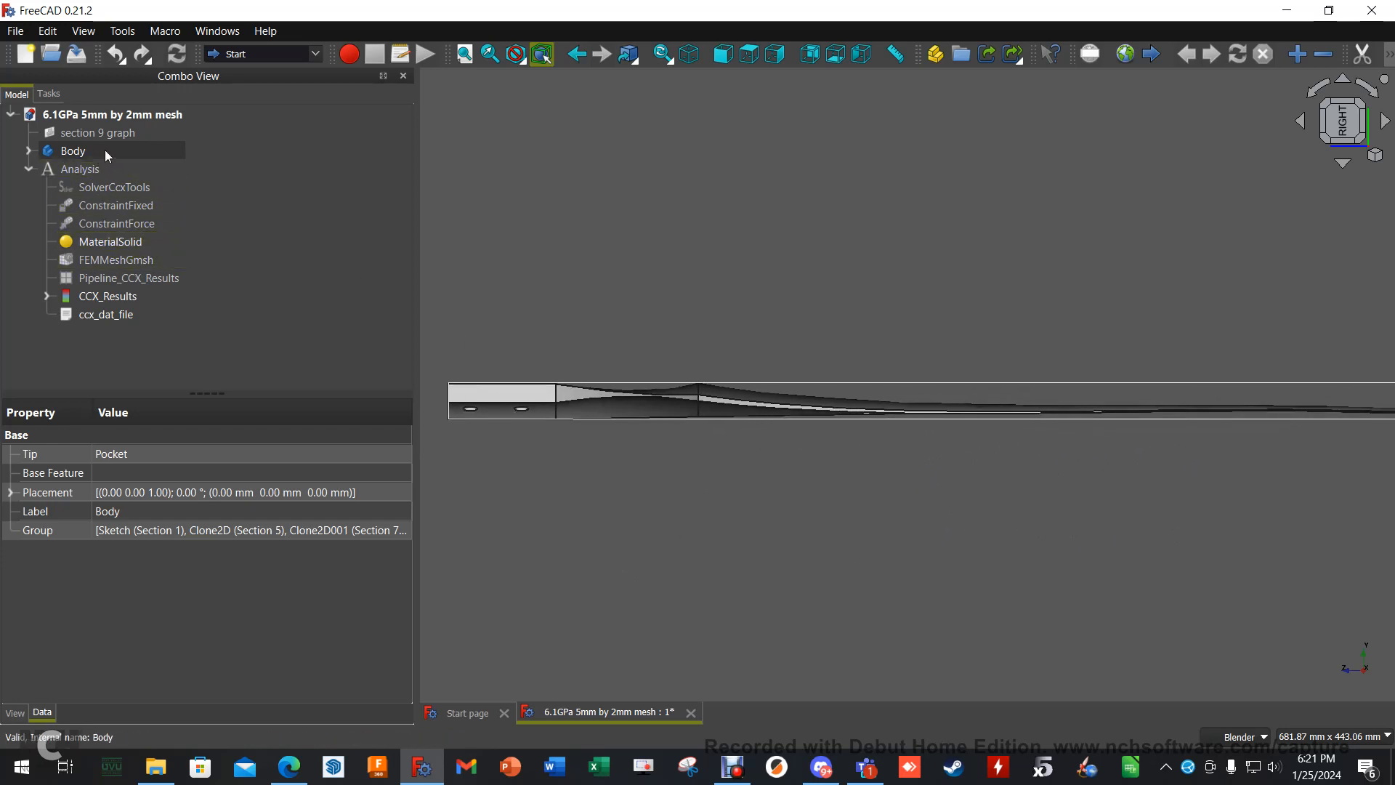
- Hide the Body, show FEMMeshGmsh and examine the mesh over the blade's root half
key("space")
left_click(127, 260)
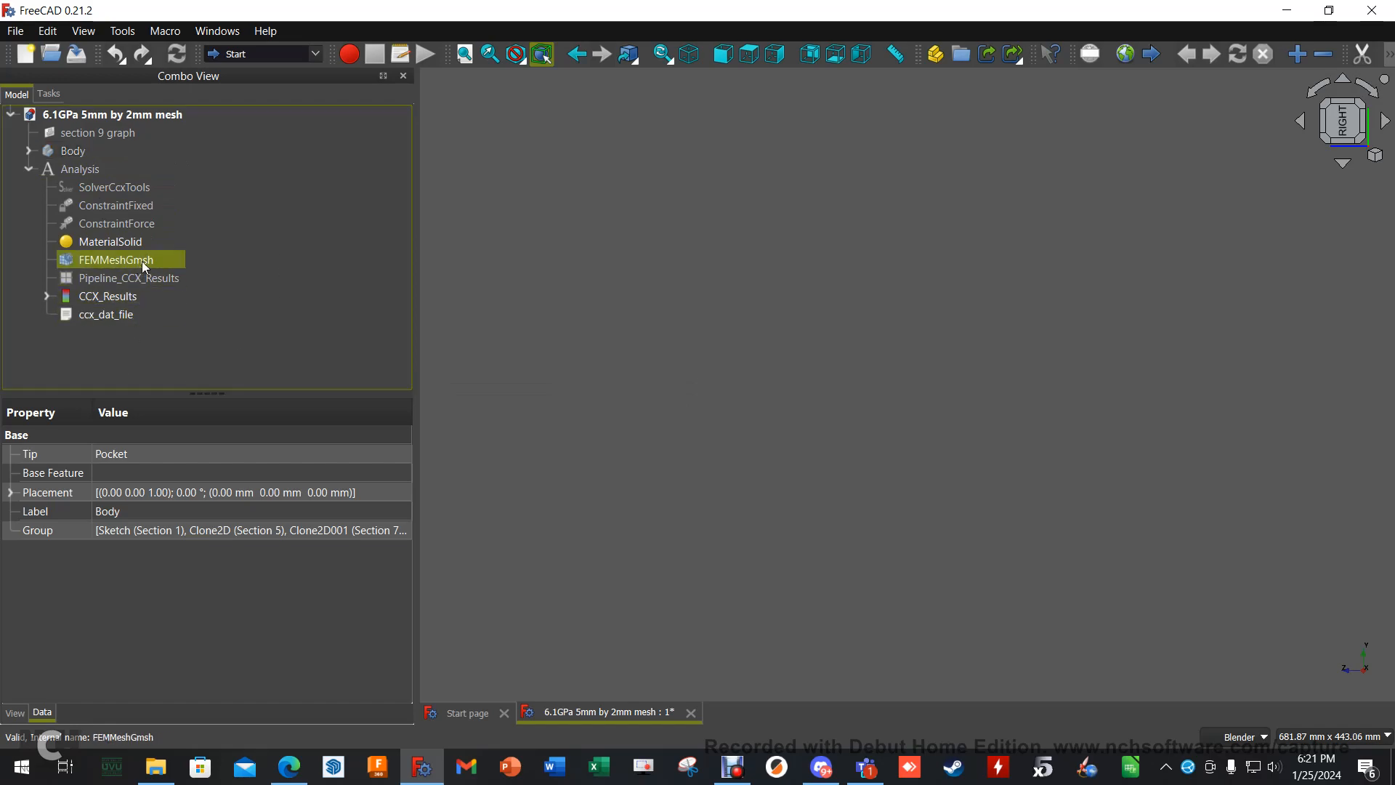
key("space")
middle_click_drag(609, 324, 738, 460)
scroll(735, 461, "up", 5)
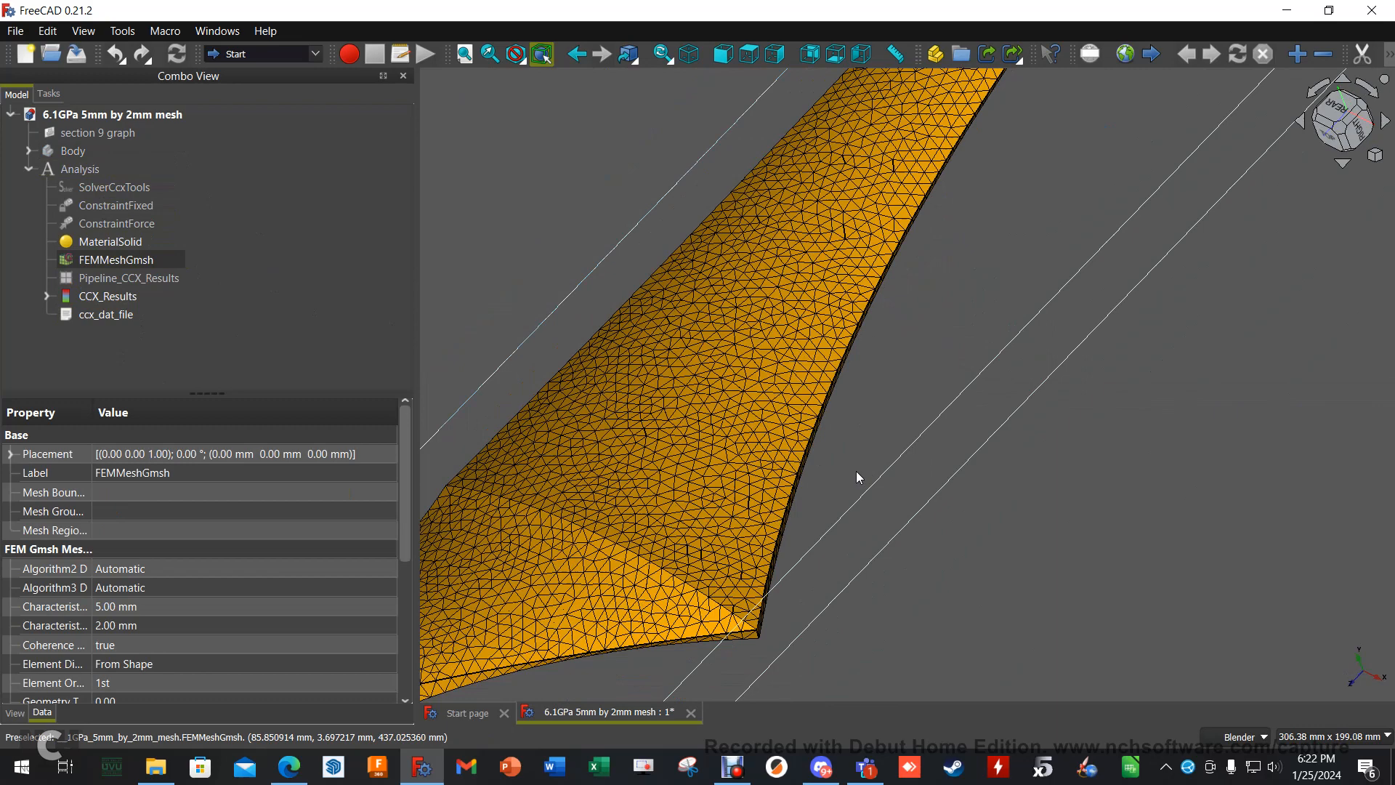
scroll(683, 545, "down", 2)
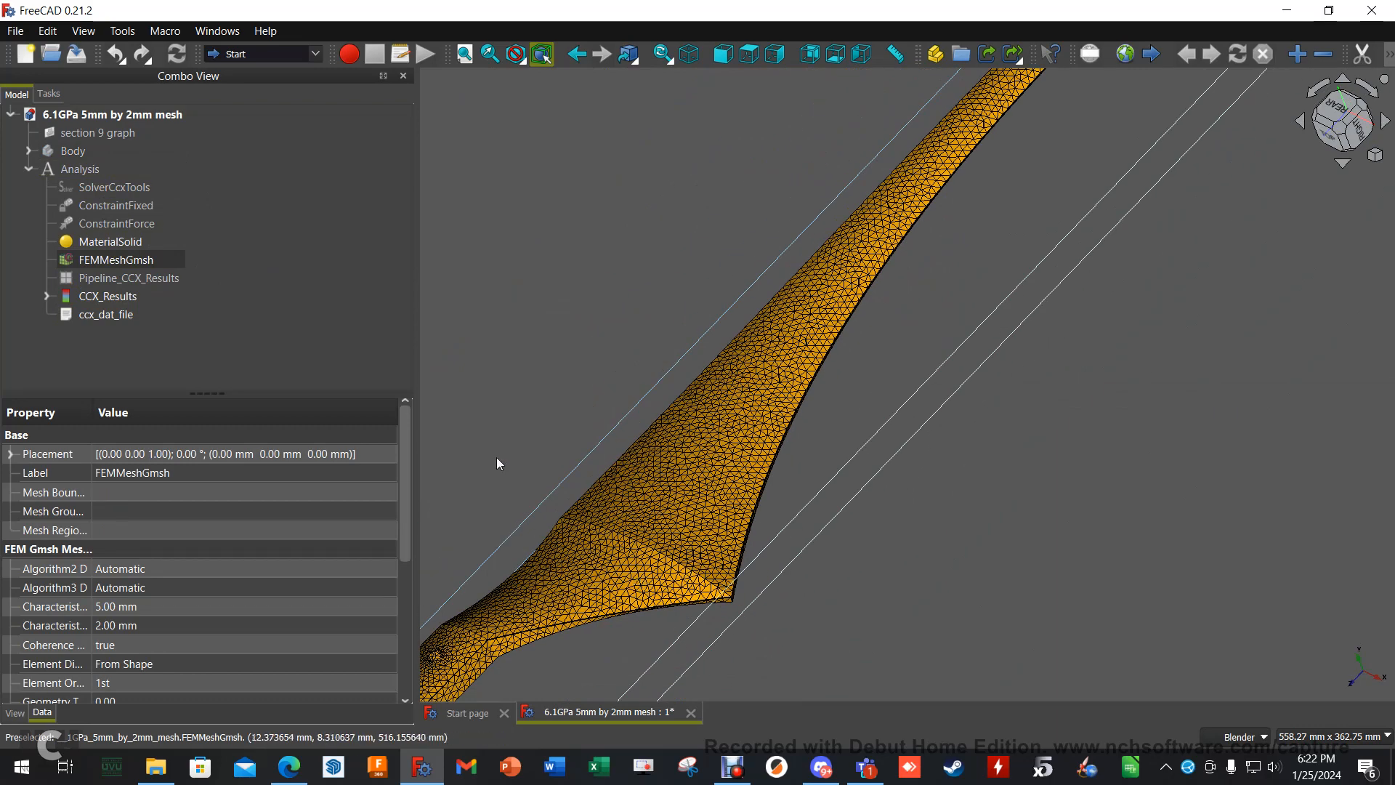
scroll(508, 444, "down", 2)
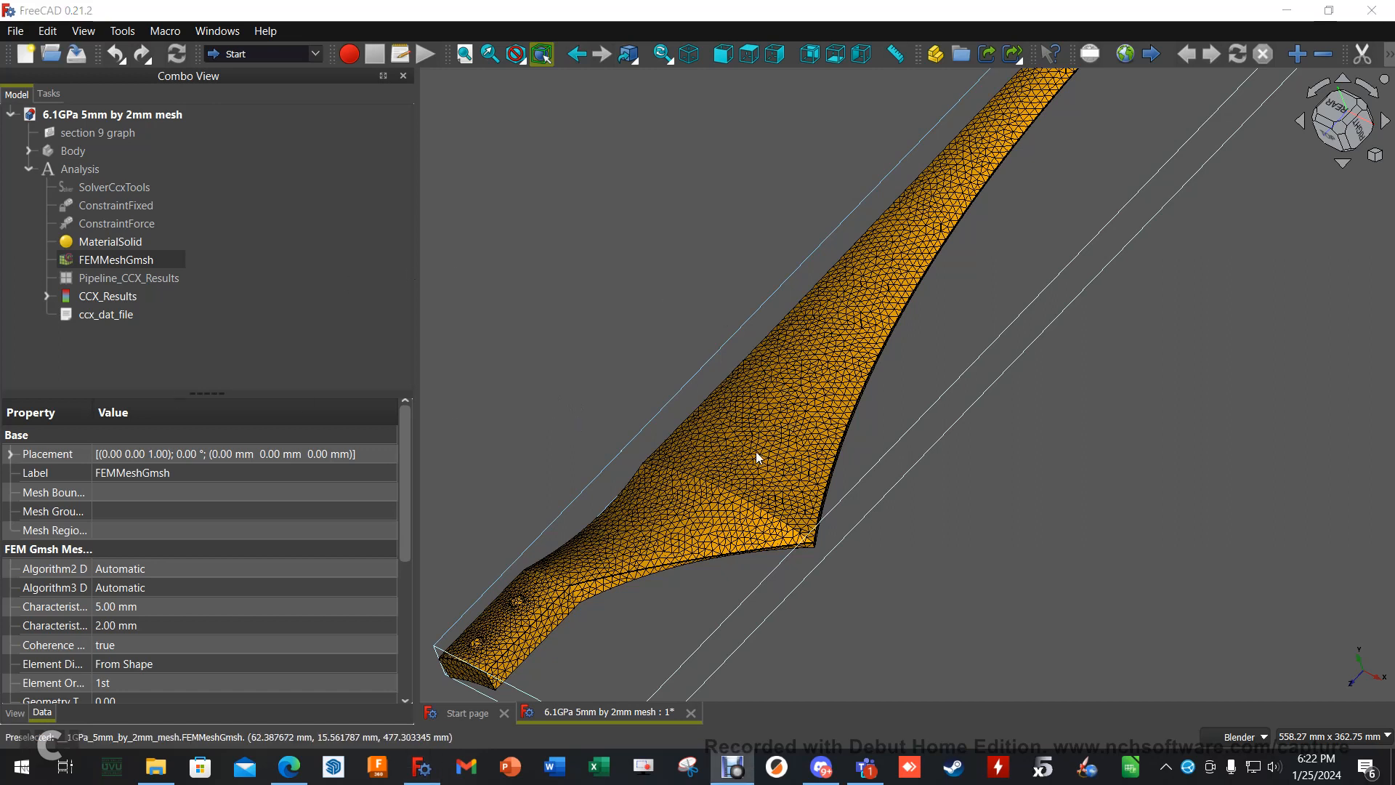
scroll(714, 552, "up", 4)
scroll(714, 552, "down", 4)
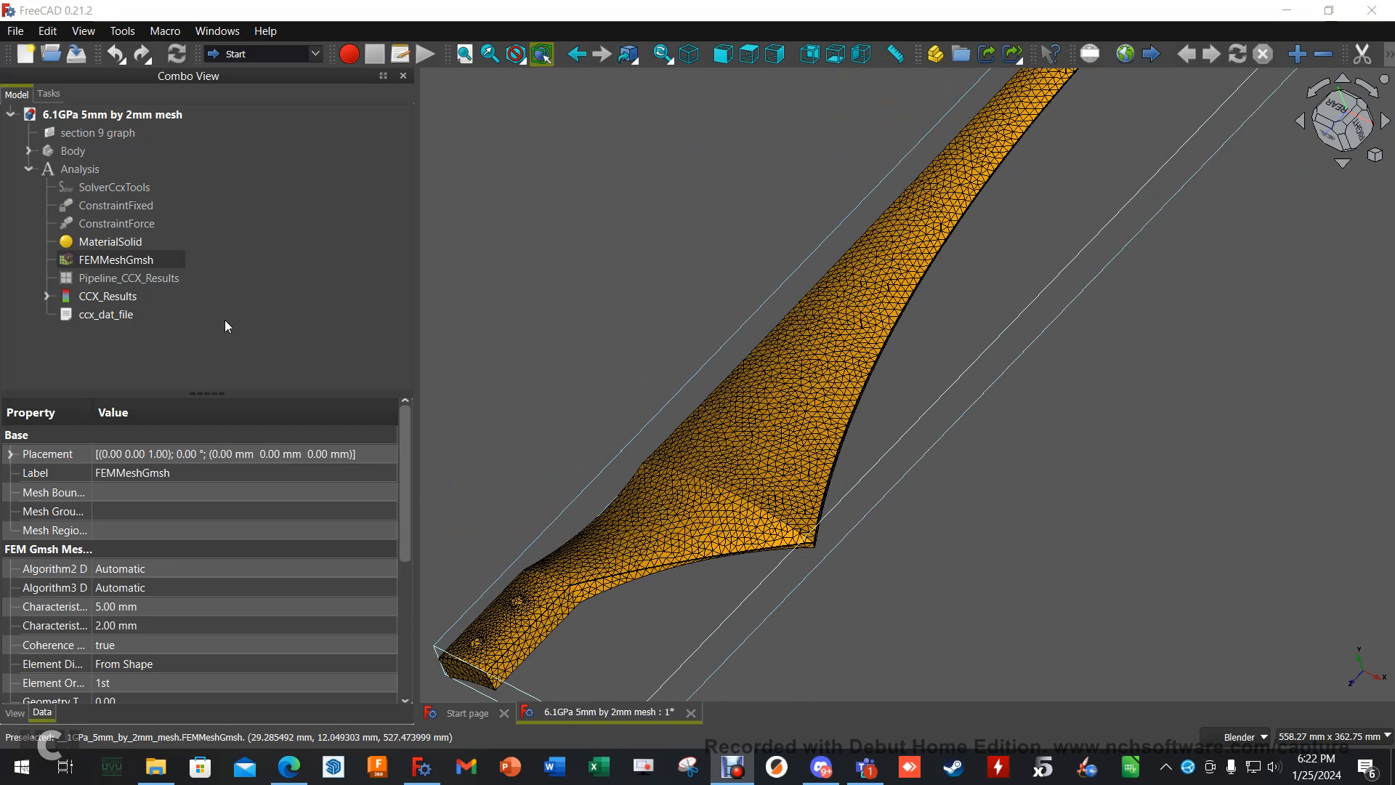
- Open the FEMMeshGmsh parameters and examine the element sizes across the blade's widest area
double_click(120, 260)
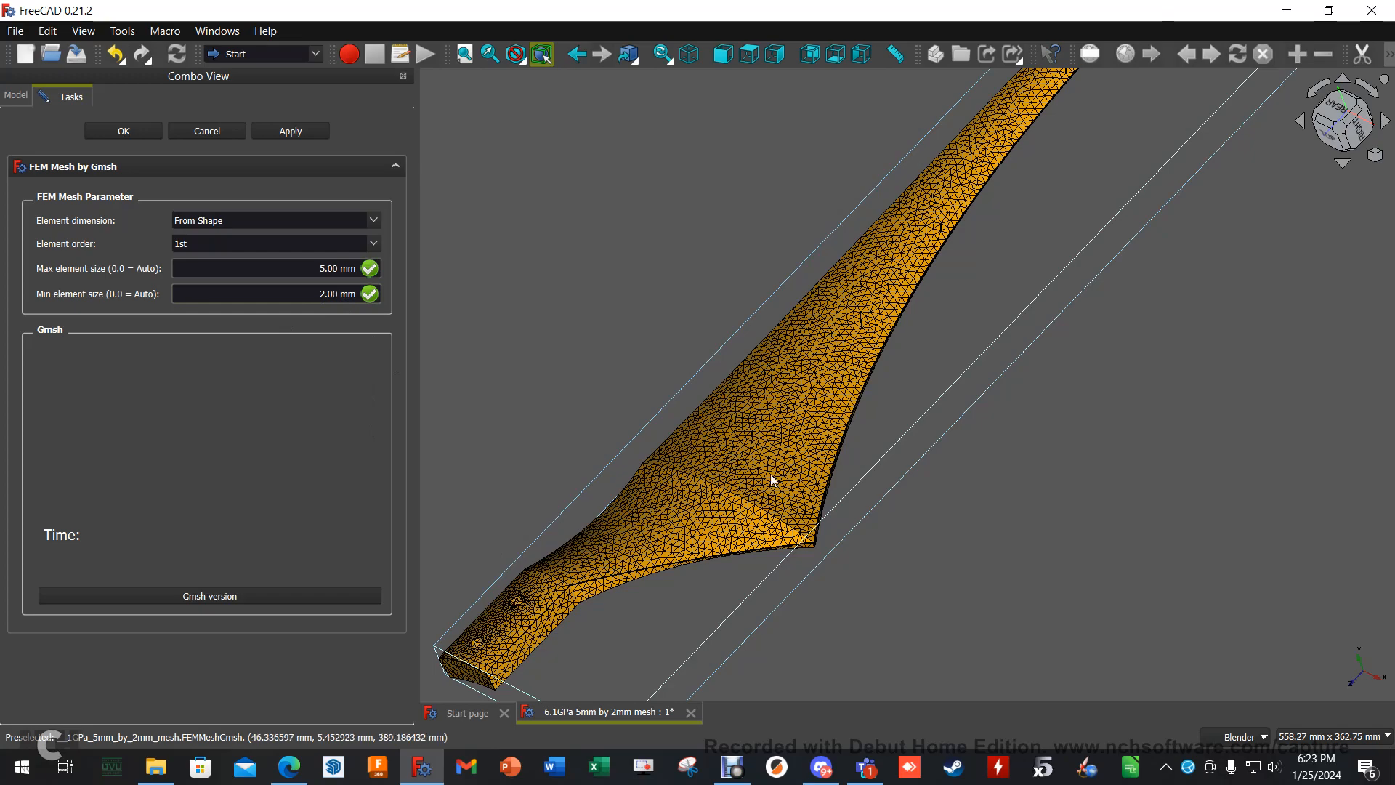
scroll(669, 534, "up", 3)
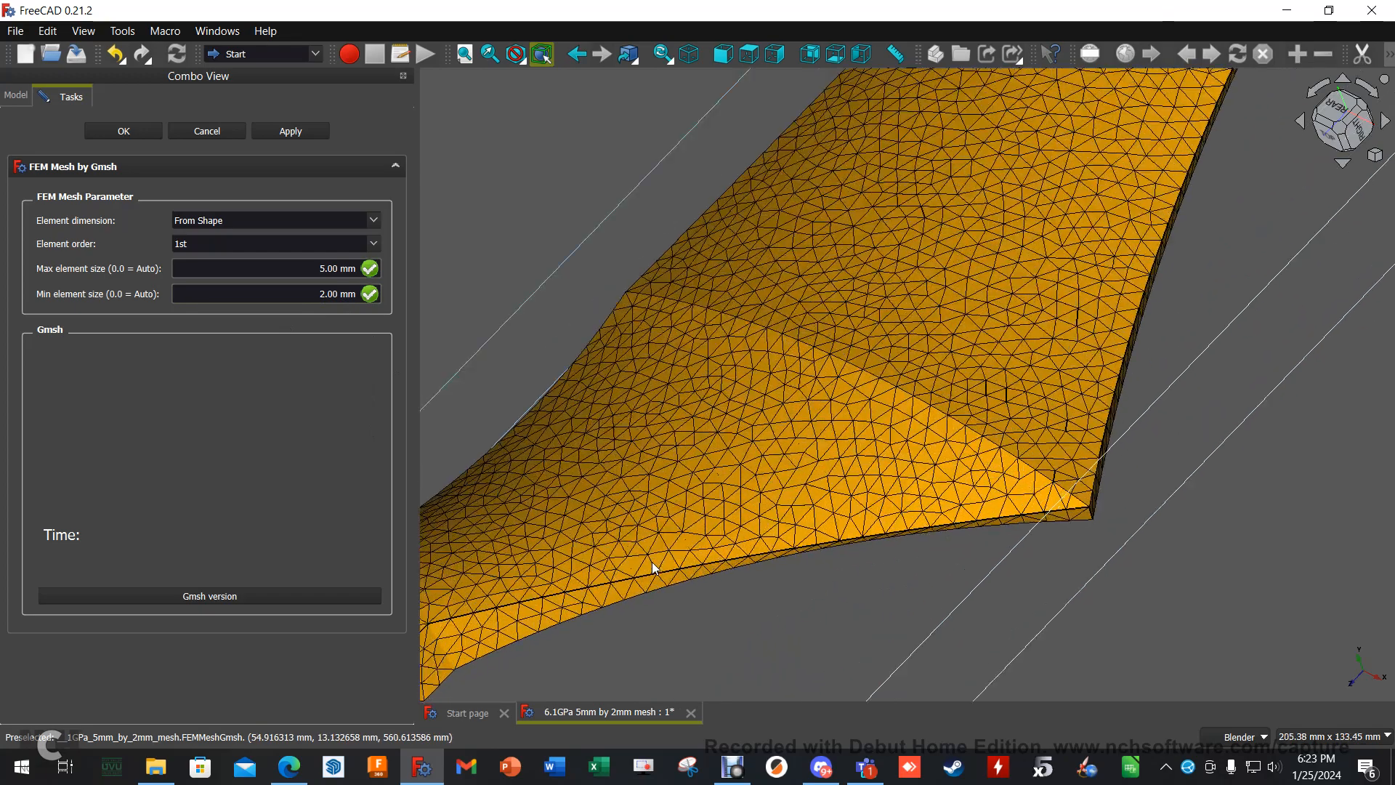
middle_click_drag(817, 583, 798, 509)
scroll(745, 156, "up", 7)
middle_click_drag(1015, 448, 862, 502)
scroll(813, 368, "down", 6)
scroll(828, 368, "down", 3)
scroll(649, 253, "down", 2)
- Examine the mesh around the two holes in the blade root and close the mesh parameters without changing them
middle_click_drag(645, 253, 1008, 324, "shift")
scroll(884, 266, "up", 4)
scroll(821, 253, "up", 4)
middle_click_drag(613, 253, 791, 281, "shift")
scroll(836, 285, "up", 7)
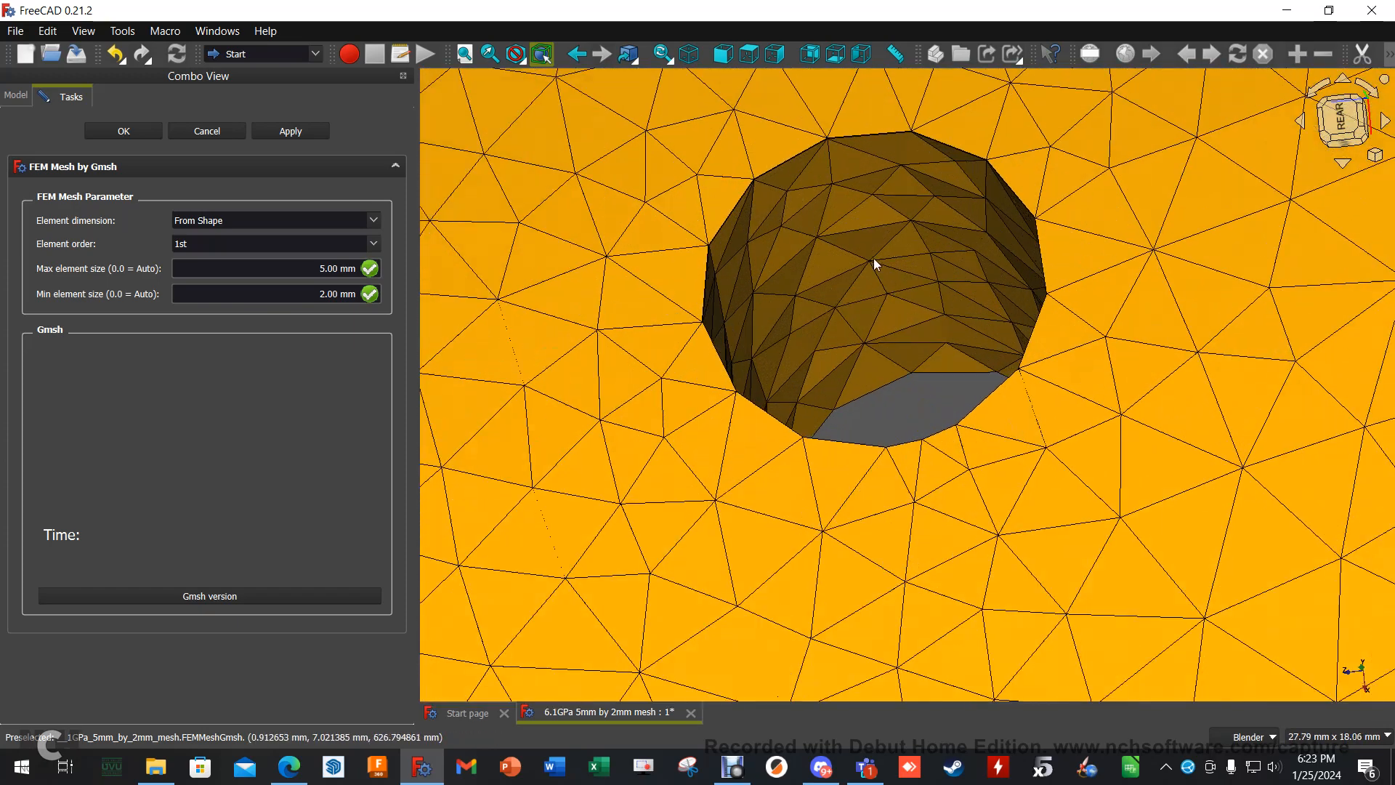
scroll(885, 266, "down", 1)
scroll(886, 266, "down", 7)
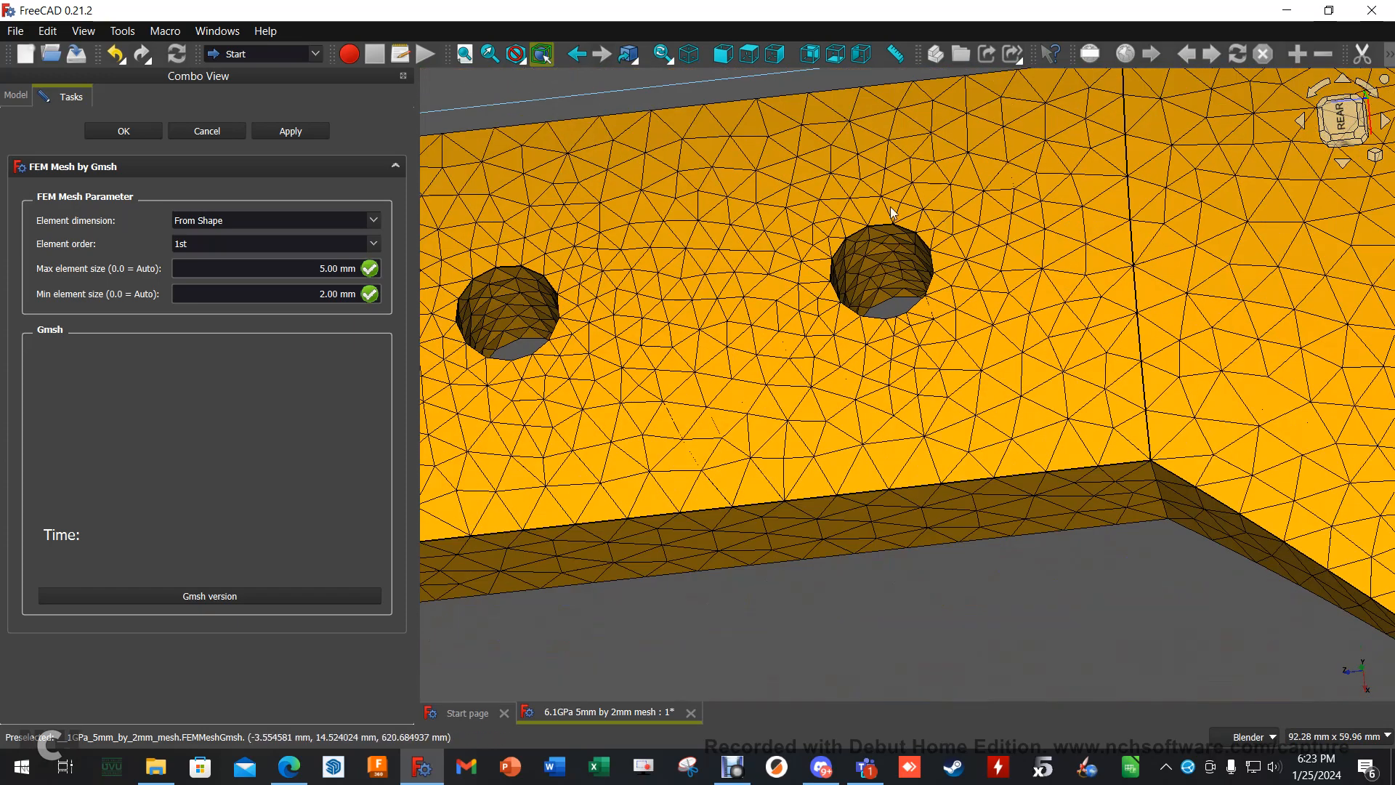
scroll(879, 376, "down", 1)
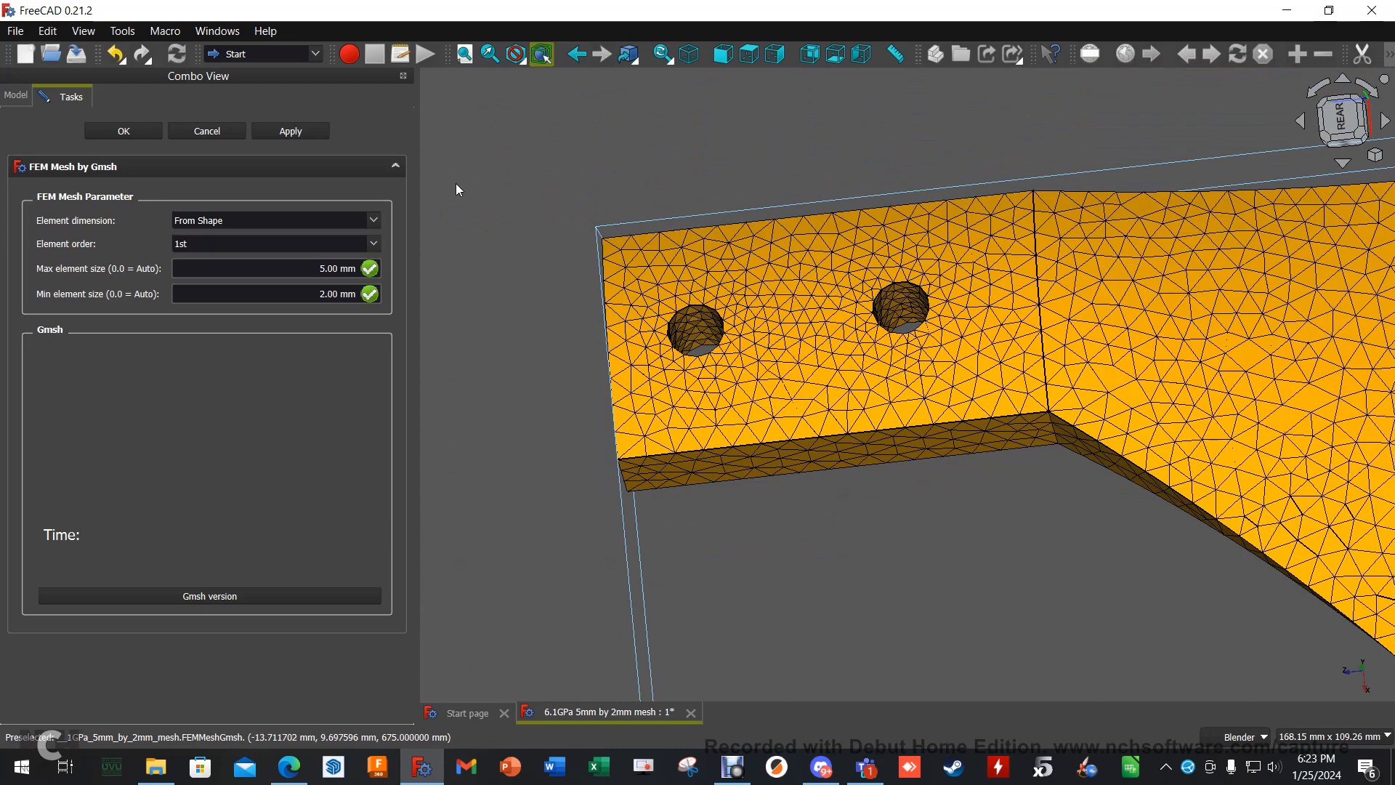
left_click(203, 134)
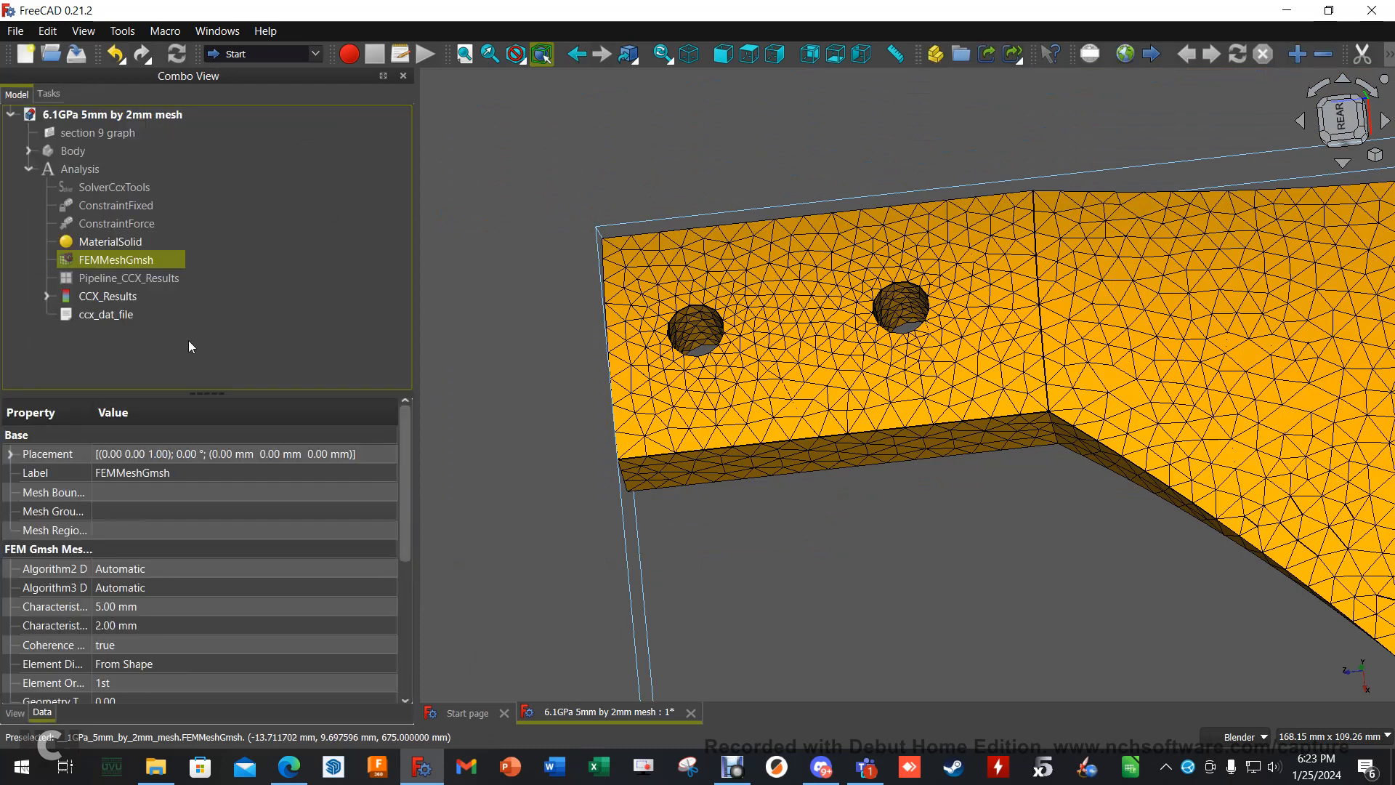
- Open MaterialSolid for editing in its task panel and set the density to 1380 kg/m^3
double_click(141, 243)
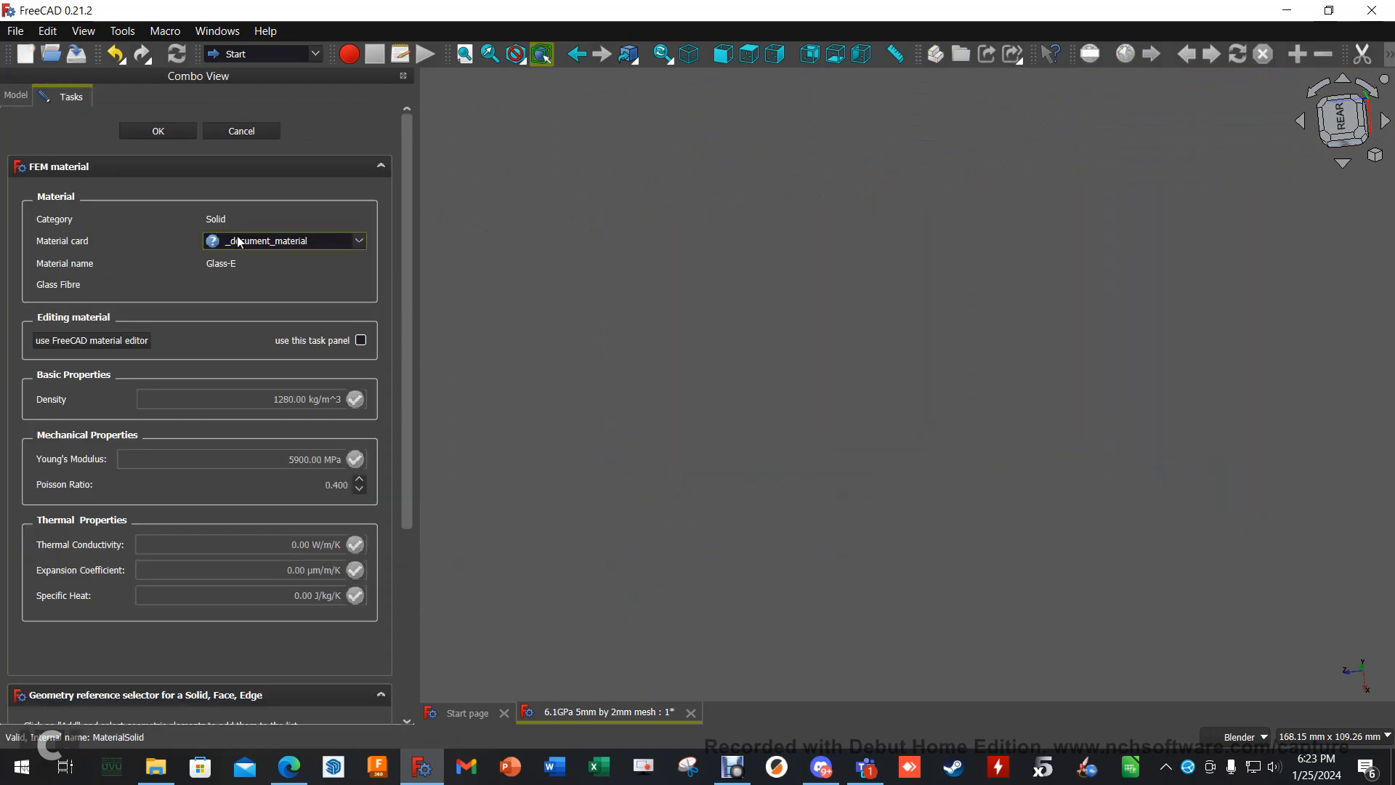
left_click(361, 341)
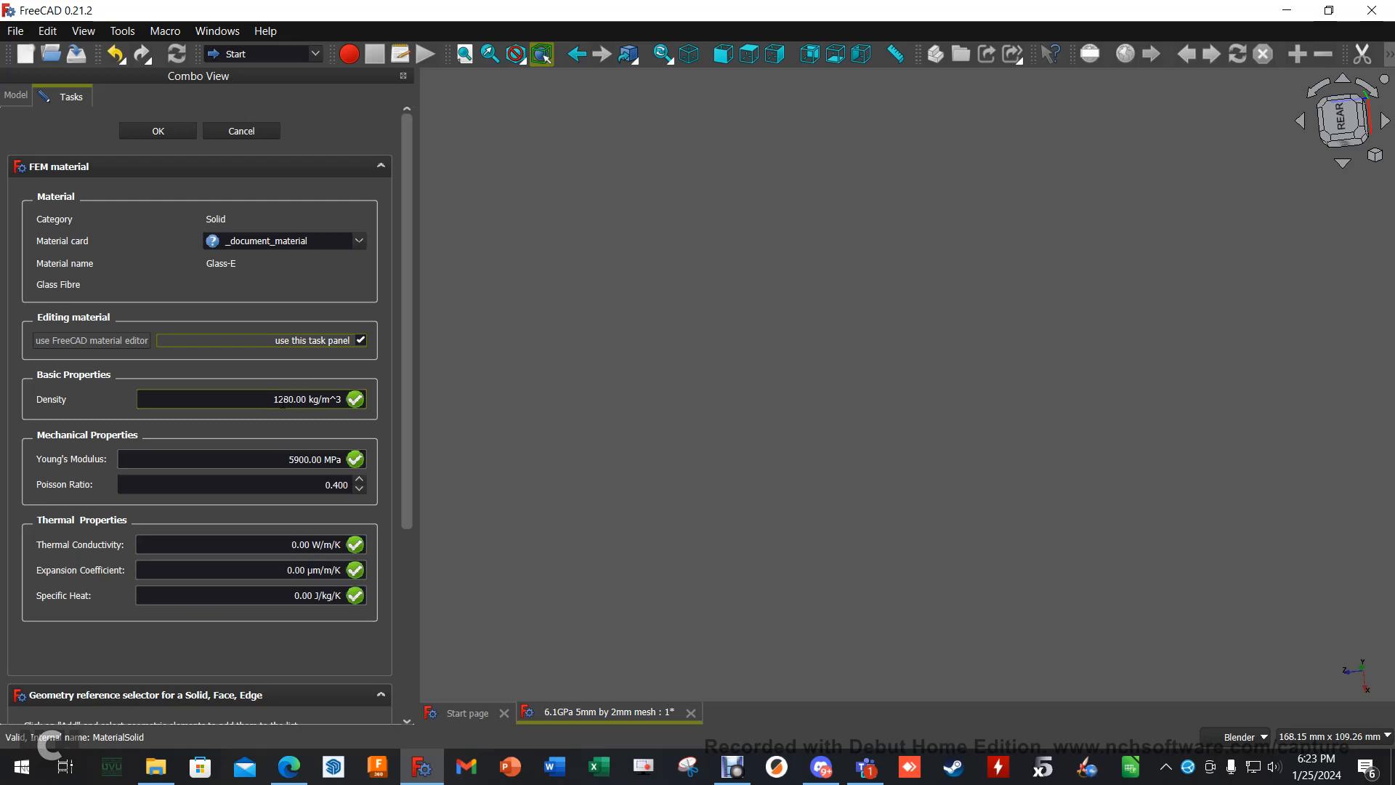
left_click(284, 399)
key("BackSpace")
type("3")
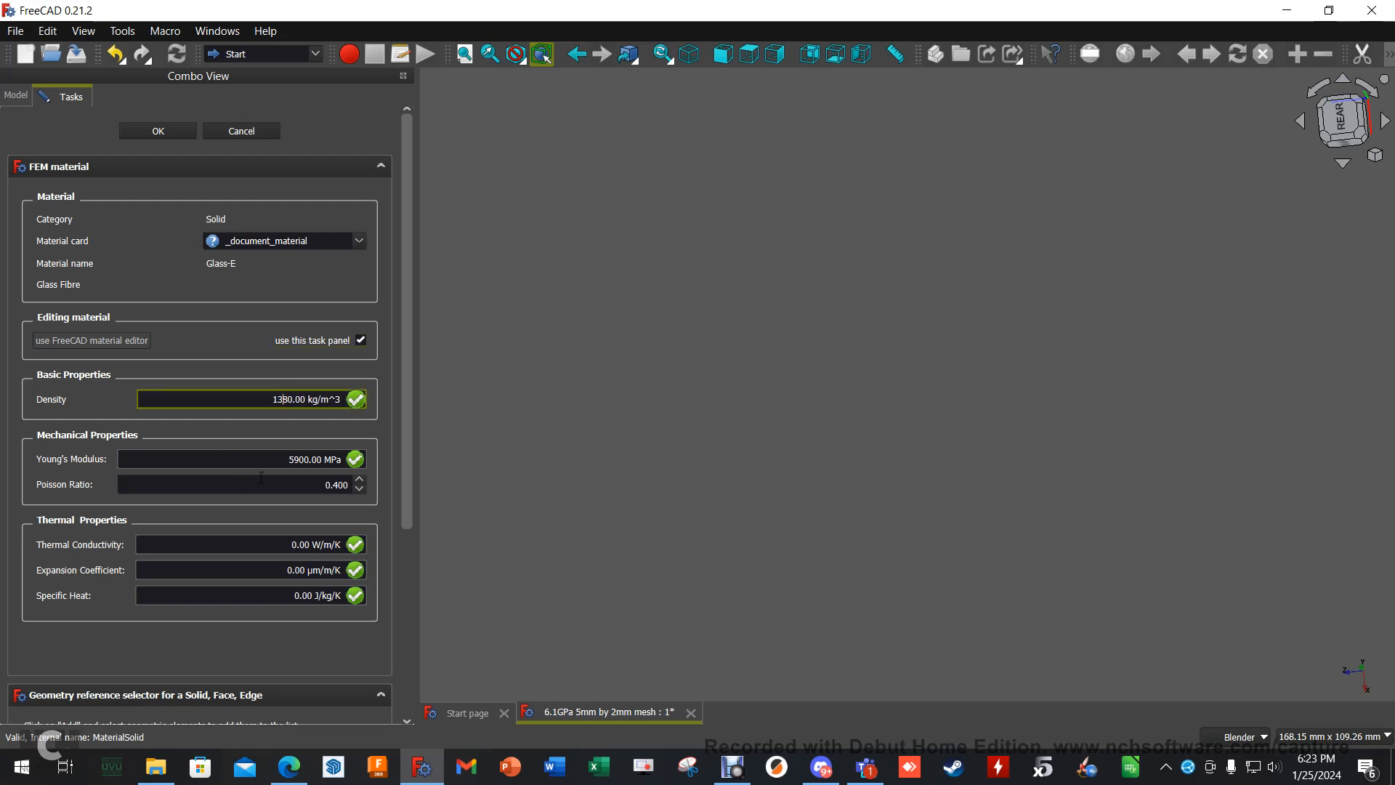
- Set the material's Young's modulus to 6100 MPa and Poisson ratio to 0.420, and accept the material
left_click(293, 460)
key("BackSpace")
key("BackSpace")
type("61")
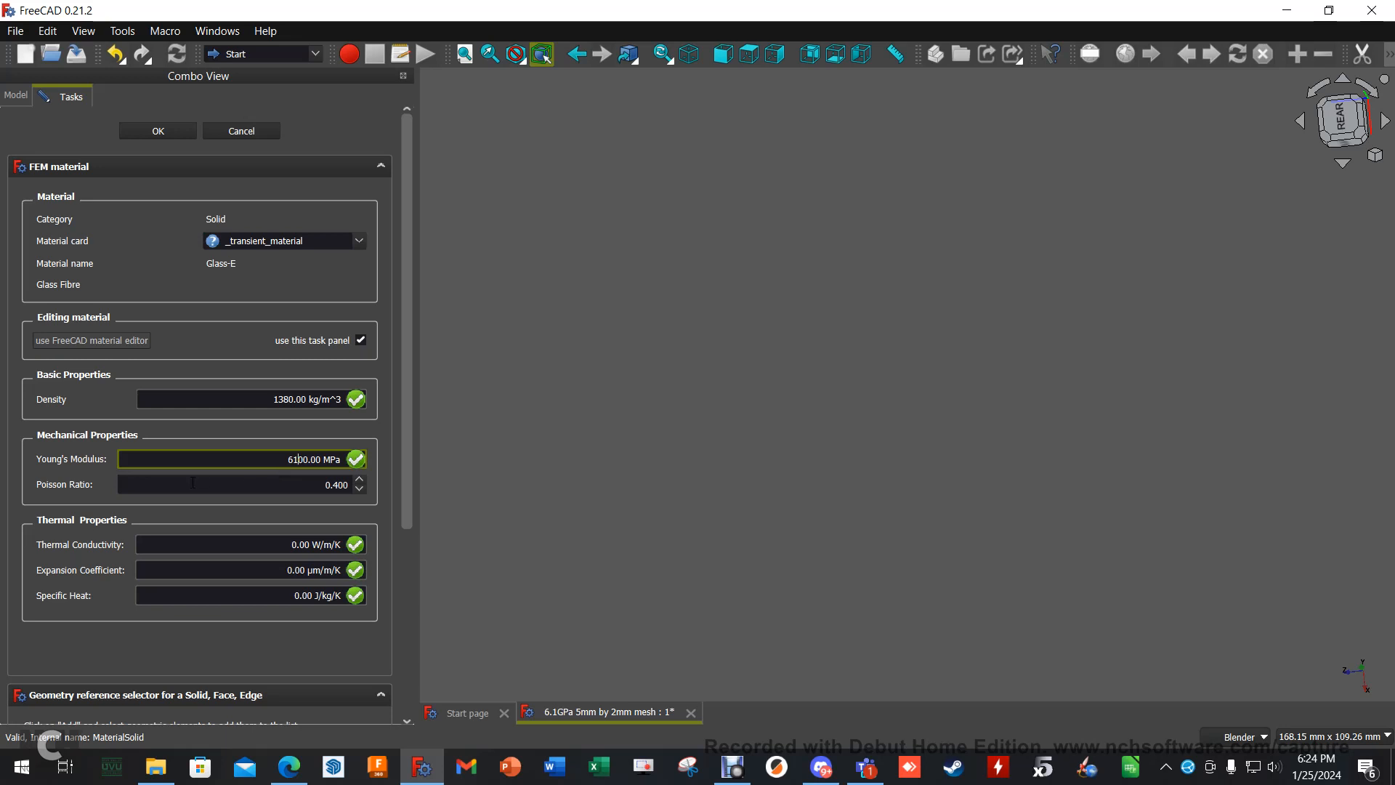
left_click(344, 485)
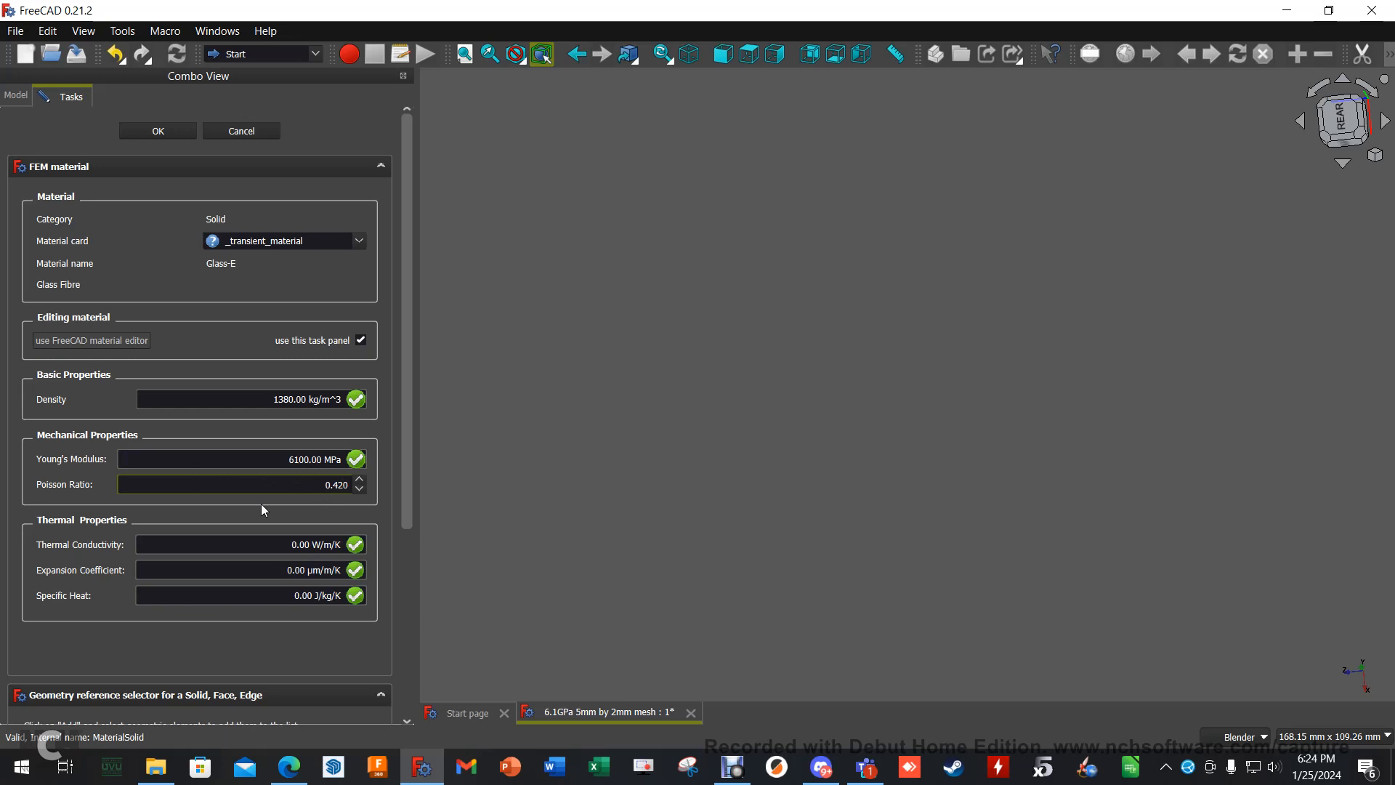
left_click(177, 135)
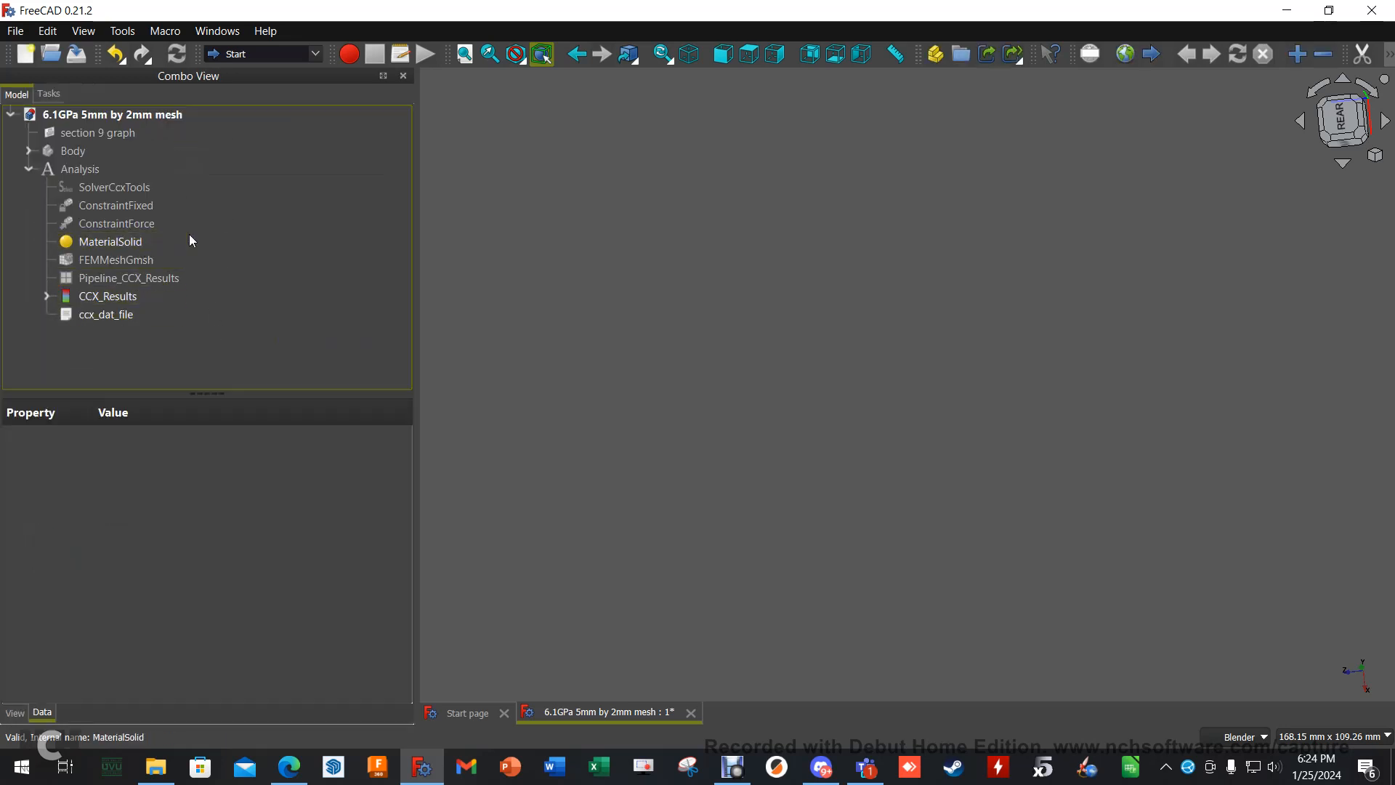
- Write the solver input file for the static analysis in SolverCcxTools and run CalculiX
double_click(137, 186)
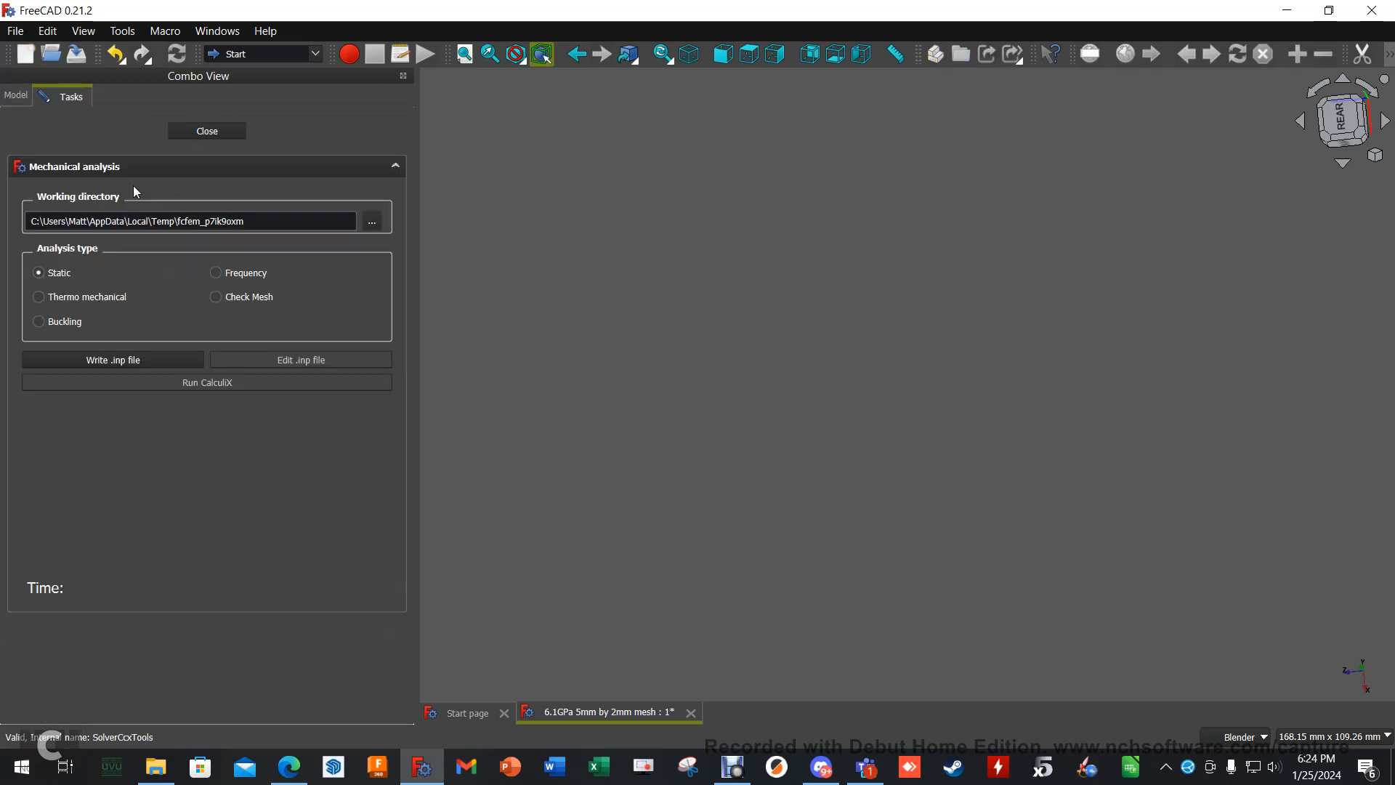
left_click(121, 359)
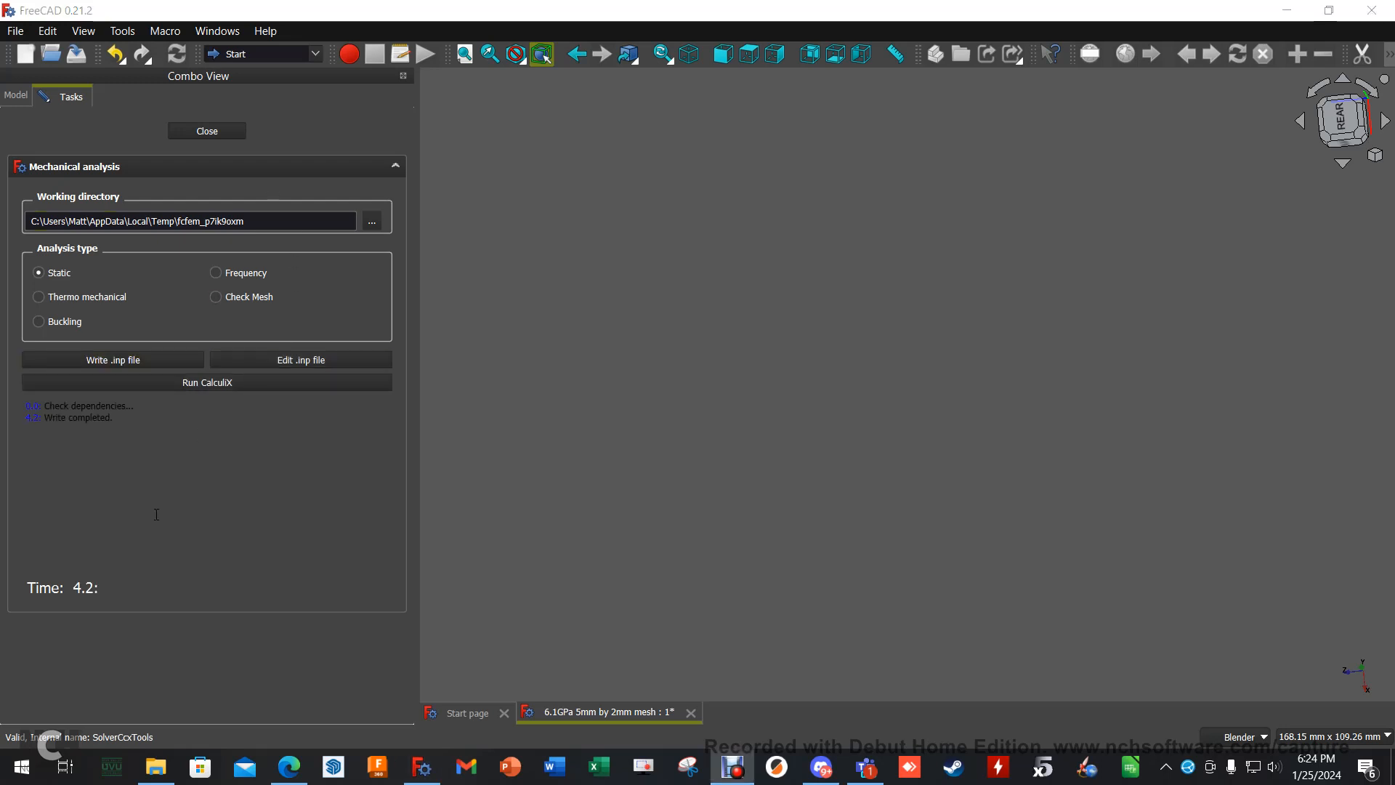
left_click(206, 383)
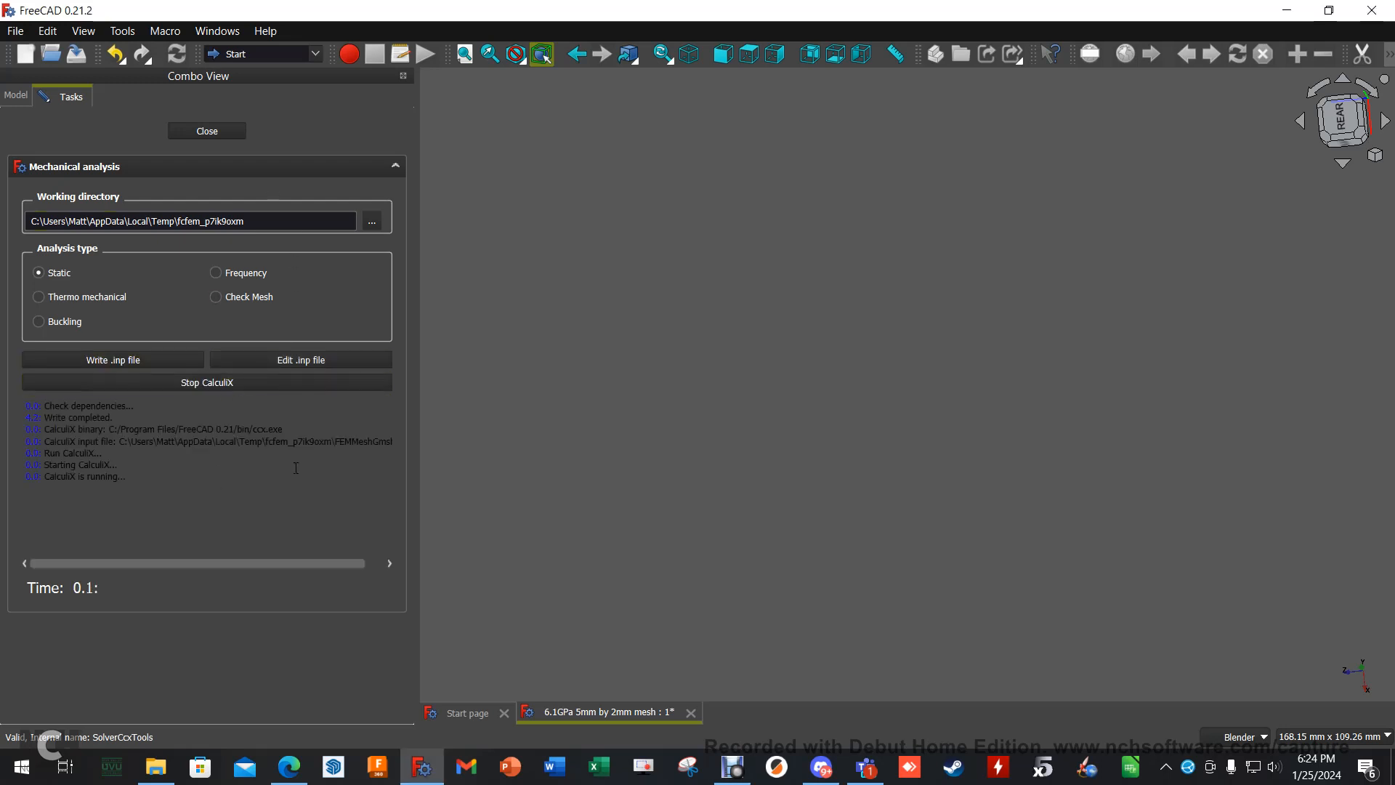
left_click(195, 131)
- Display the Displacement Y result of CCX_Results, check its minimum and maximum, and close the results
double_click(120, 298)
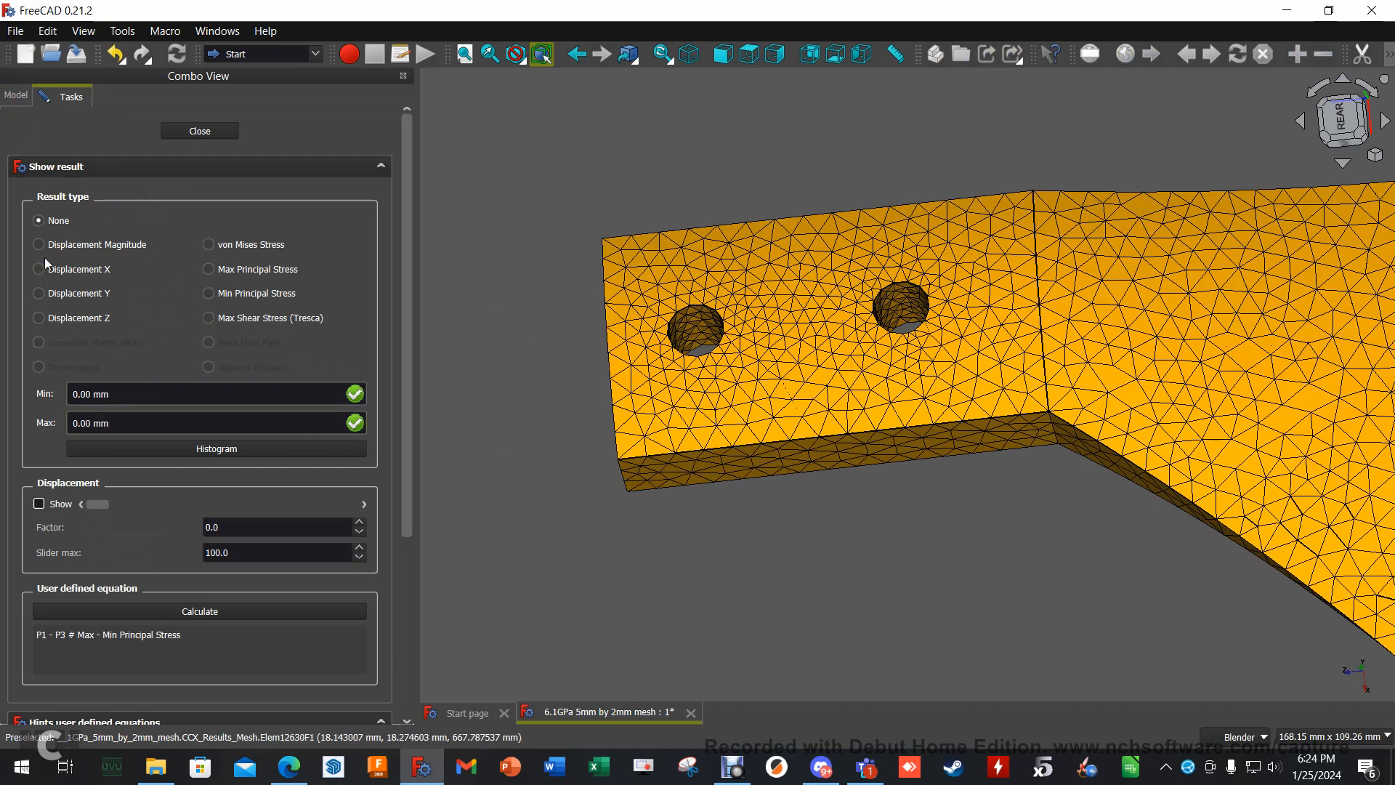
left_click(40, 293)
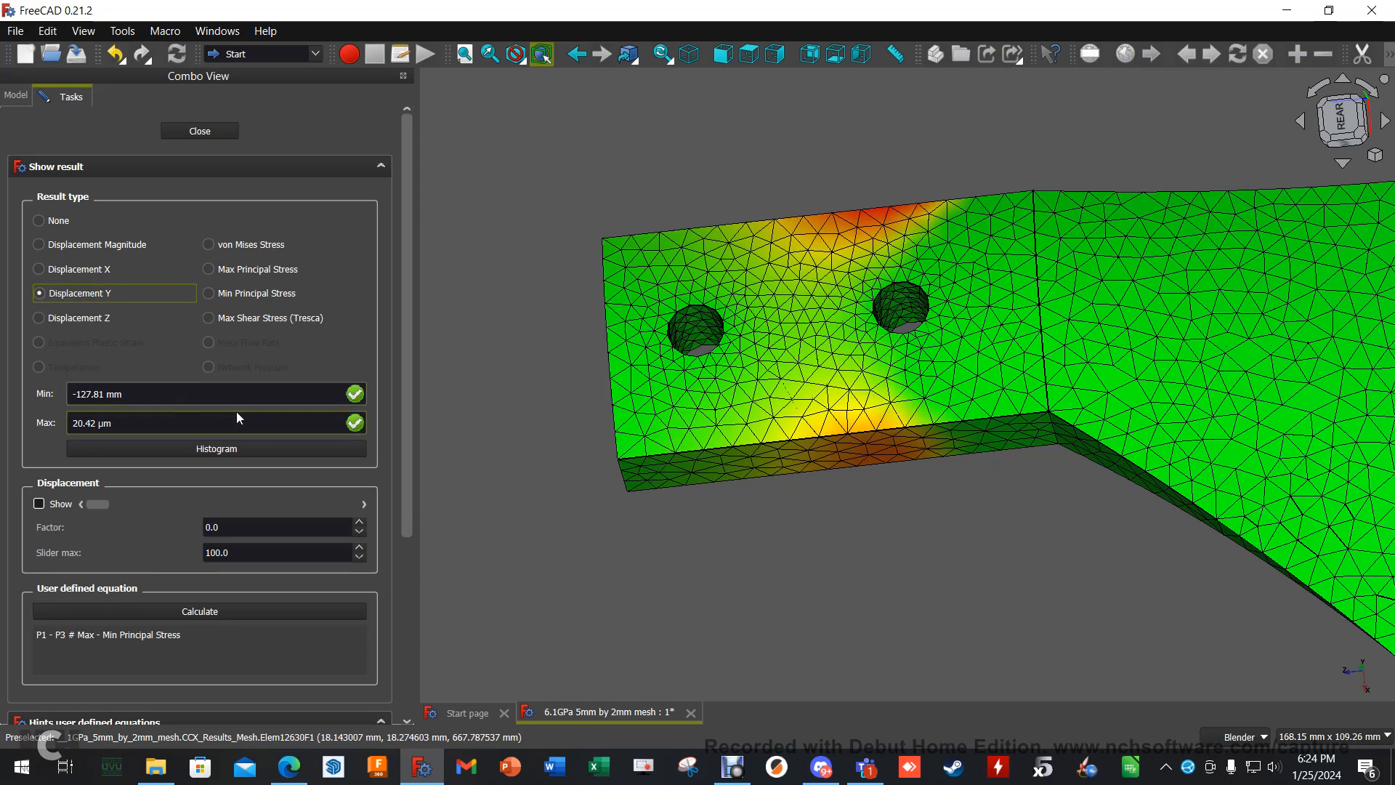
left_click(207, 132)
- Switch to the FEM workbench and purge the results from the active analysis
left_click(307, 54)
left_click(275, 98)
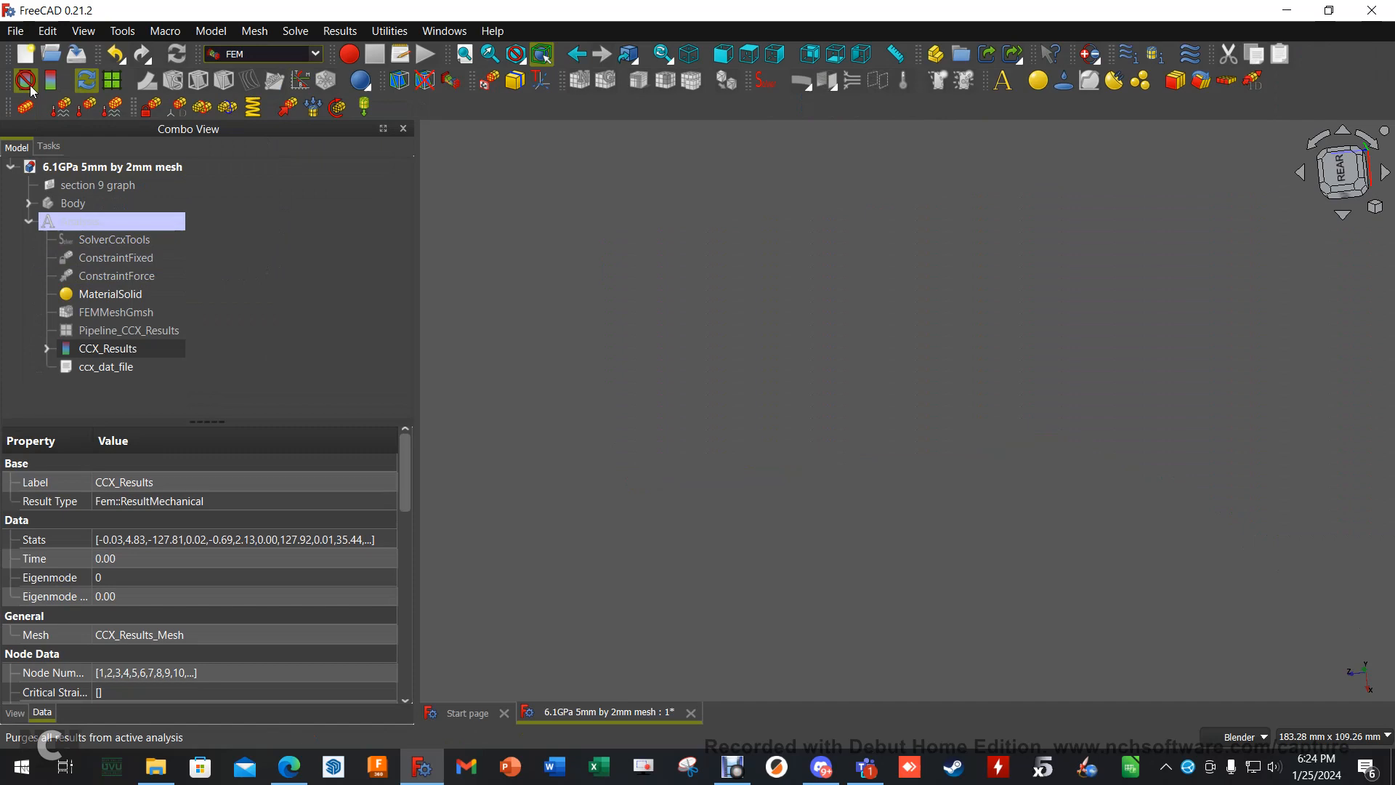
left_click(31, 89)
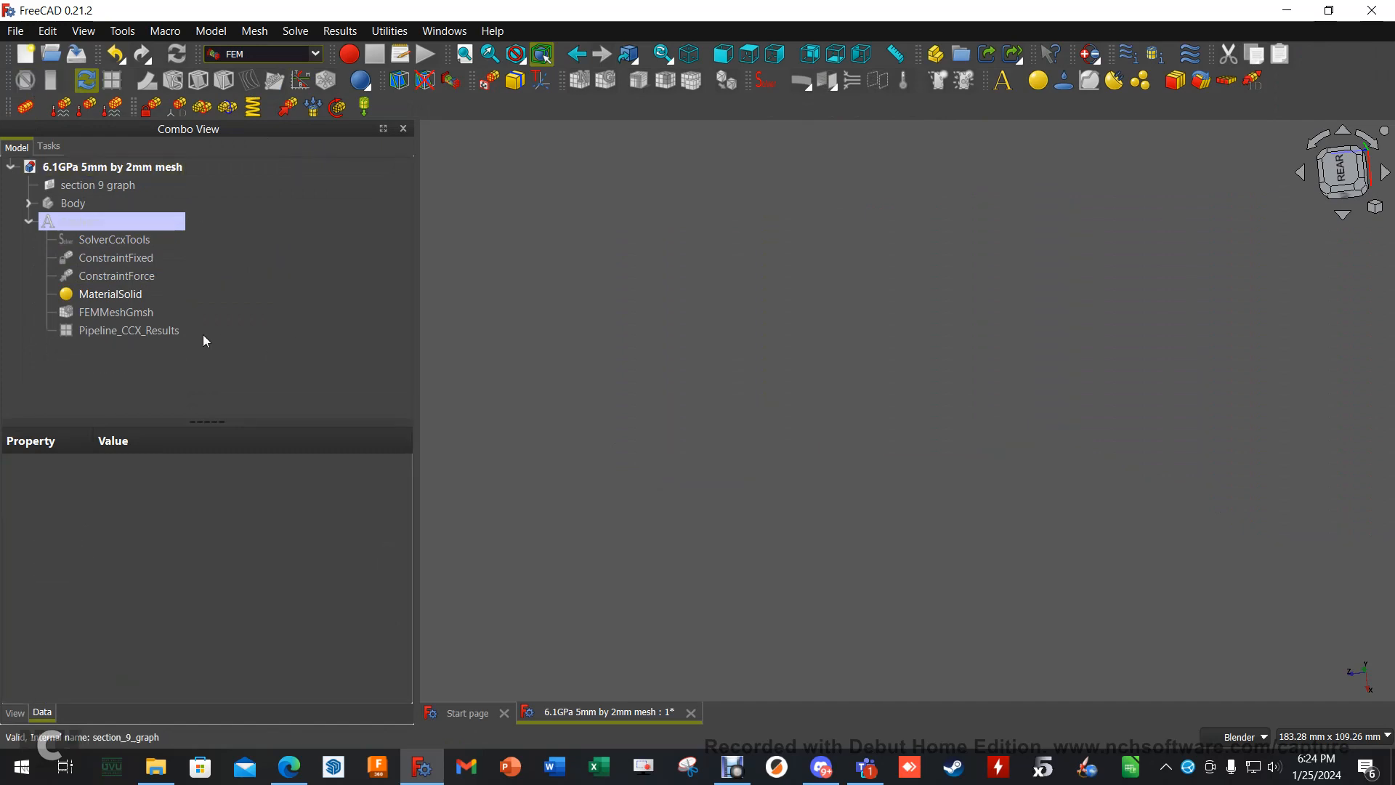
- Write the input file for the static analysis again in SolverCcxTools, run CalculiX, and close the solver task
double_click(144, 240)
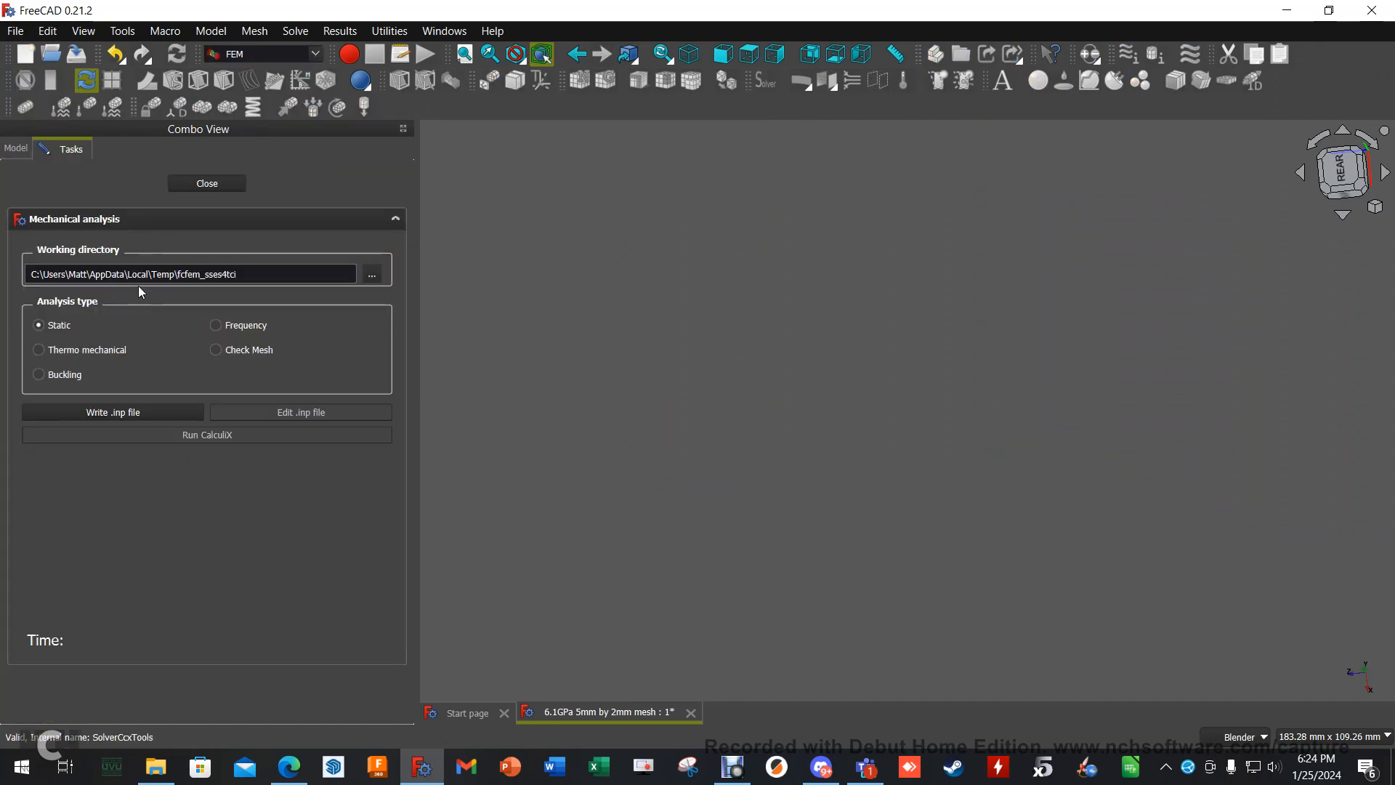
left_click(116, 412)
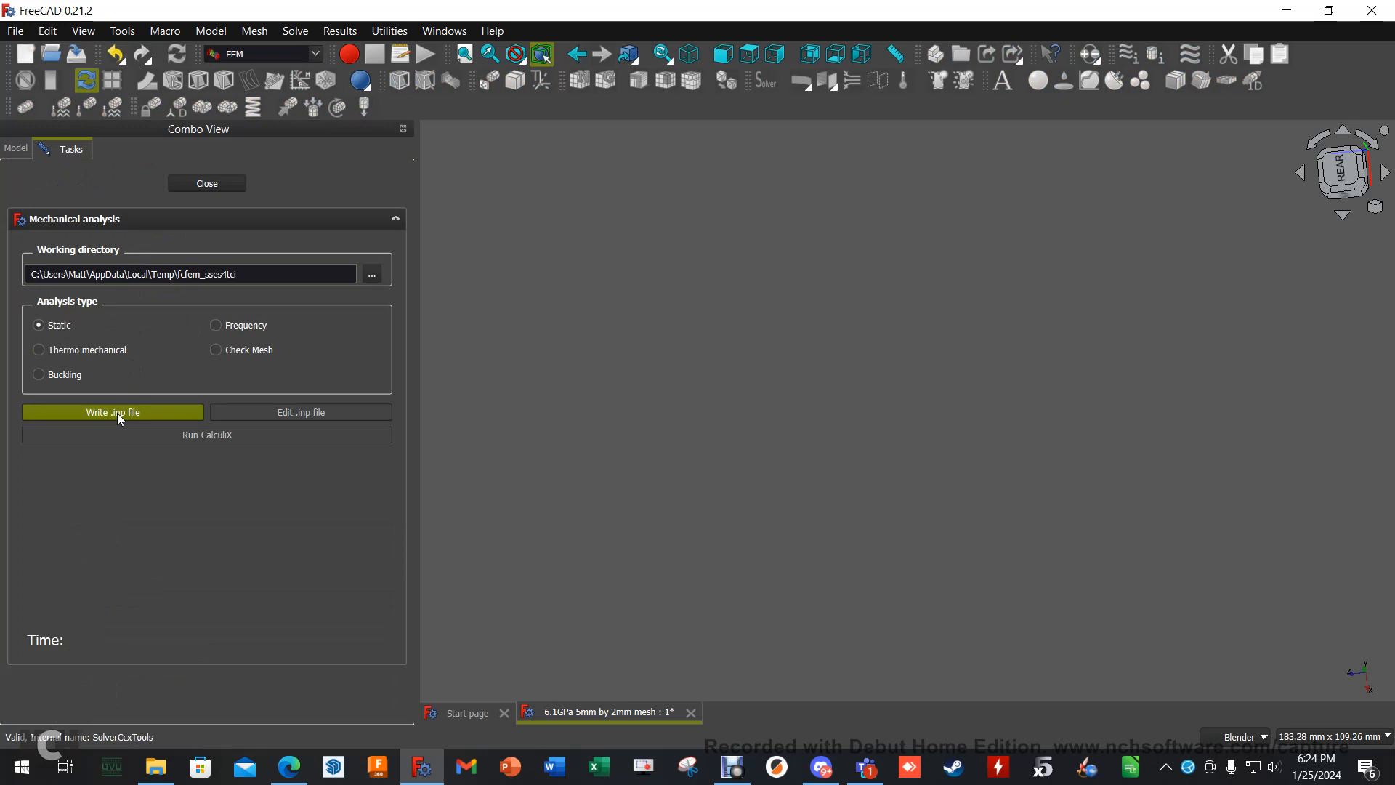
left_click(197, 434)
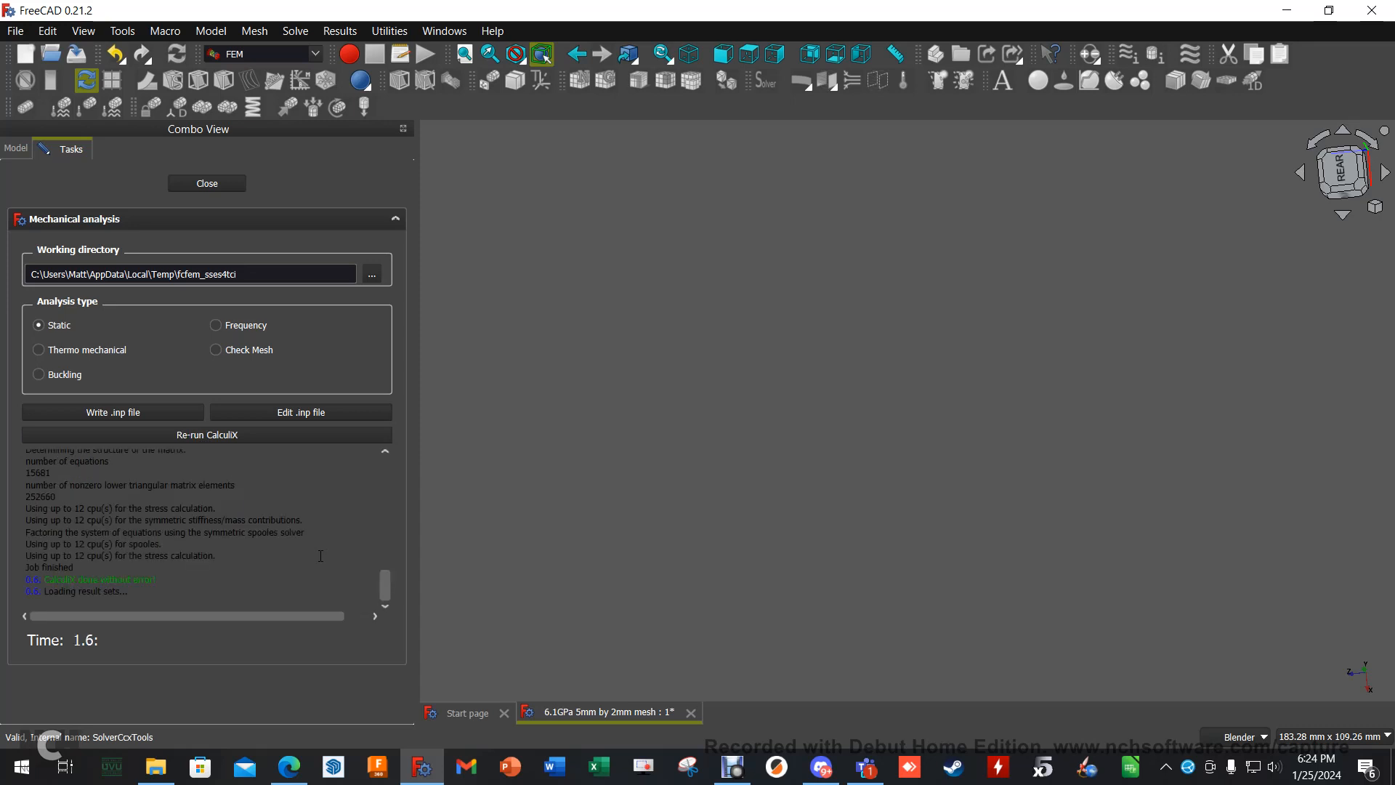
left_click(218, 188)
- Open the new CCX_Results, check the minimum and maximum of Displacement Y and the blade's colour plot, and close the results
double_click(146, 350)
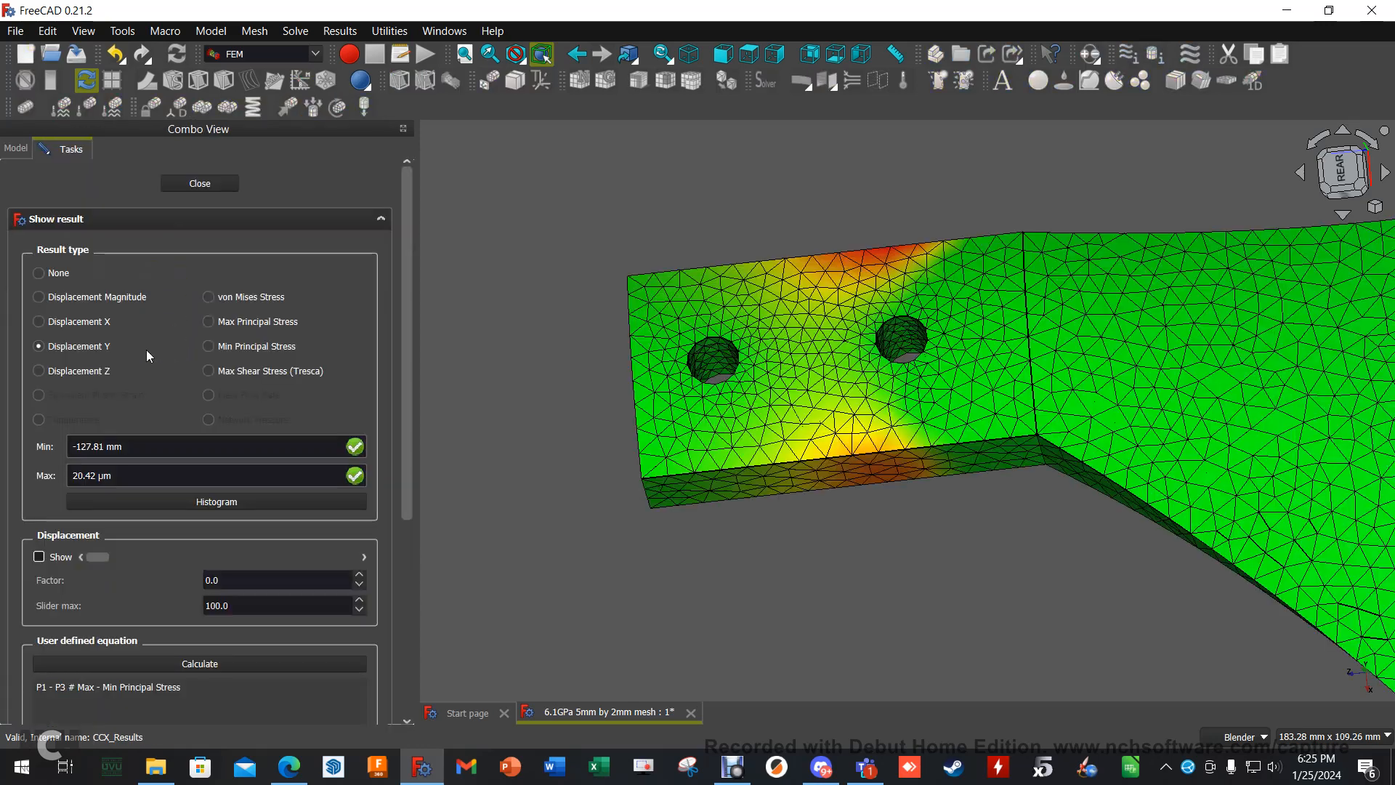
scroll(791, 494, "down", 8)
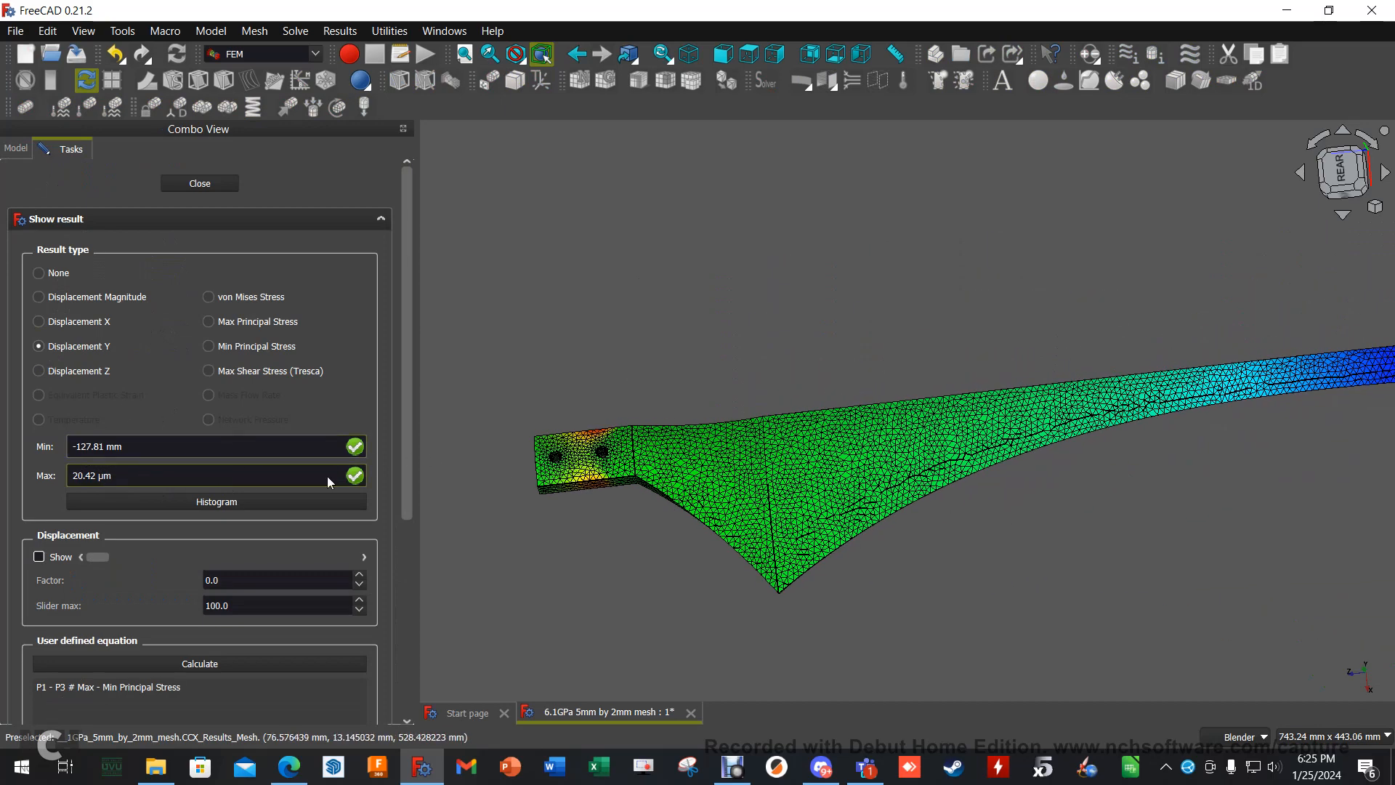
middle_click_drag(635, 556, 643, 512)
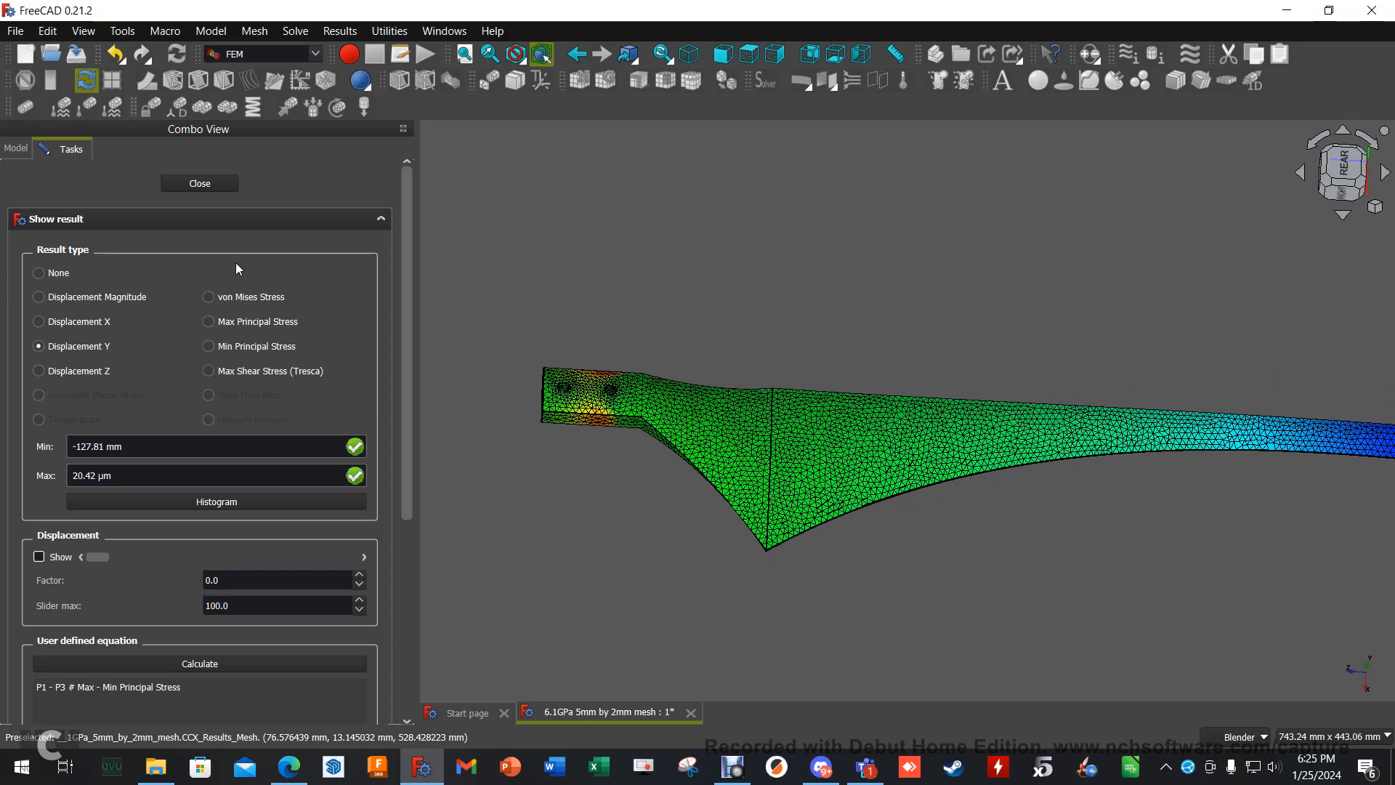
left_click(192, 183)
- Review the ConstraintForce load, faces and direction without changing them, and briefly show its force arrows in the model
double_click(141, 276)
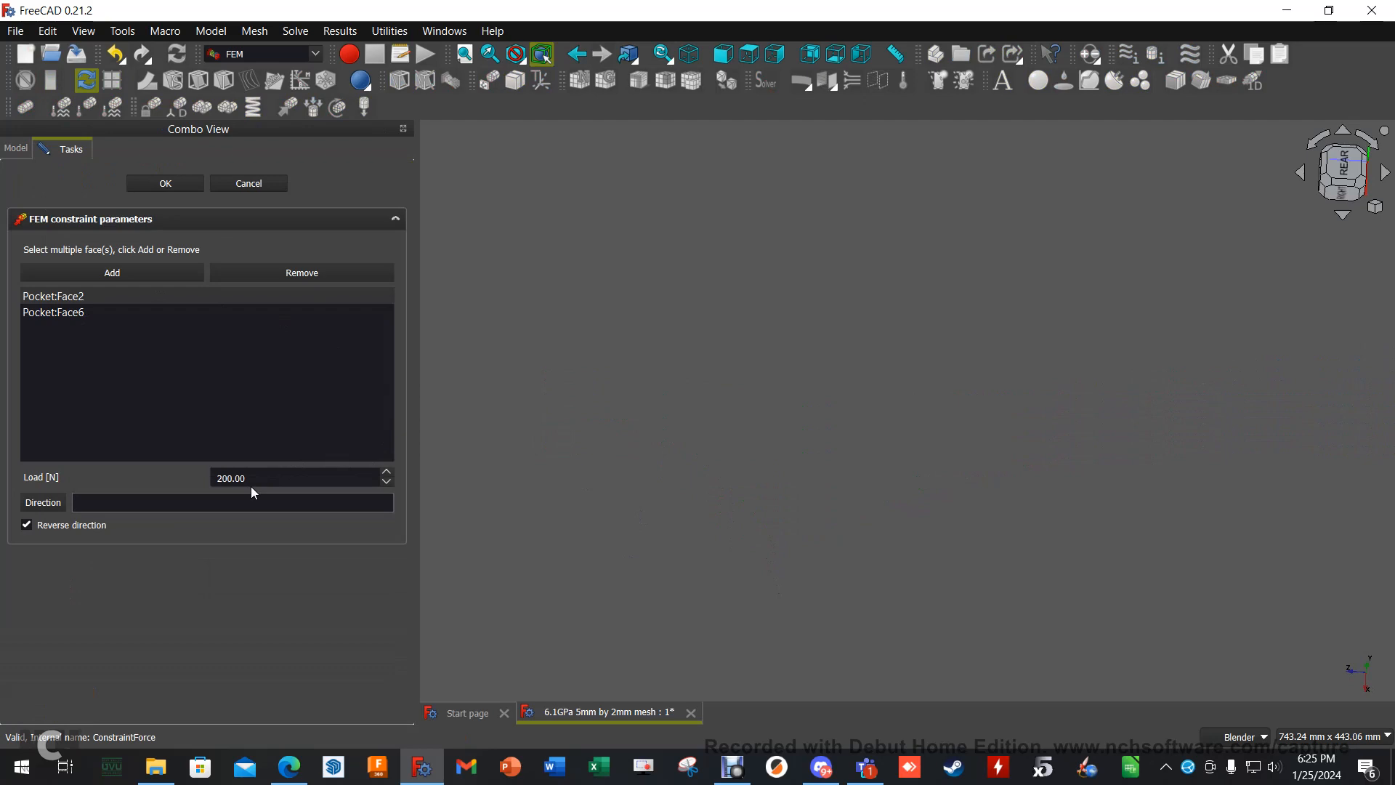
left_click(248, 183)
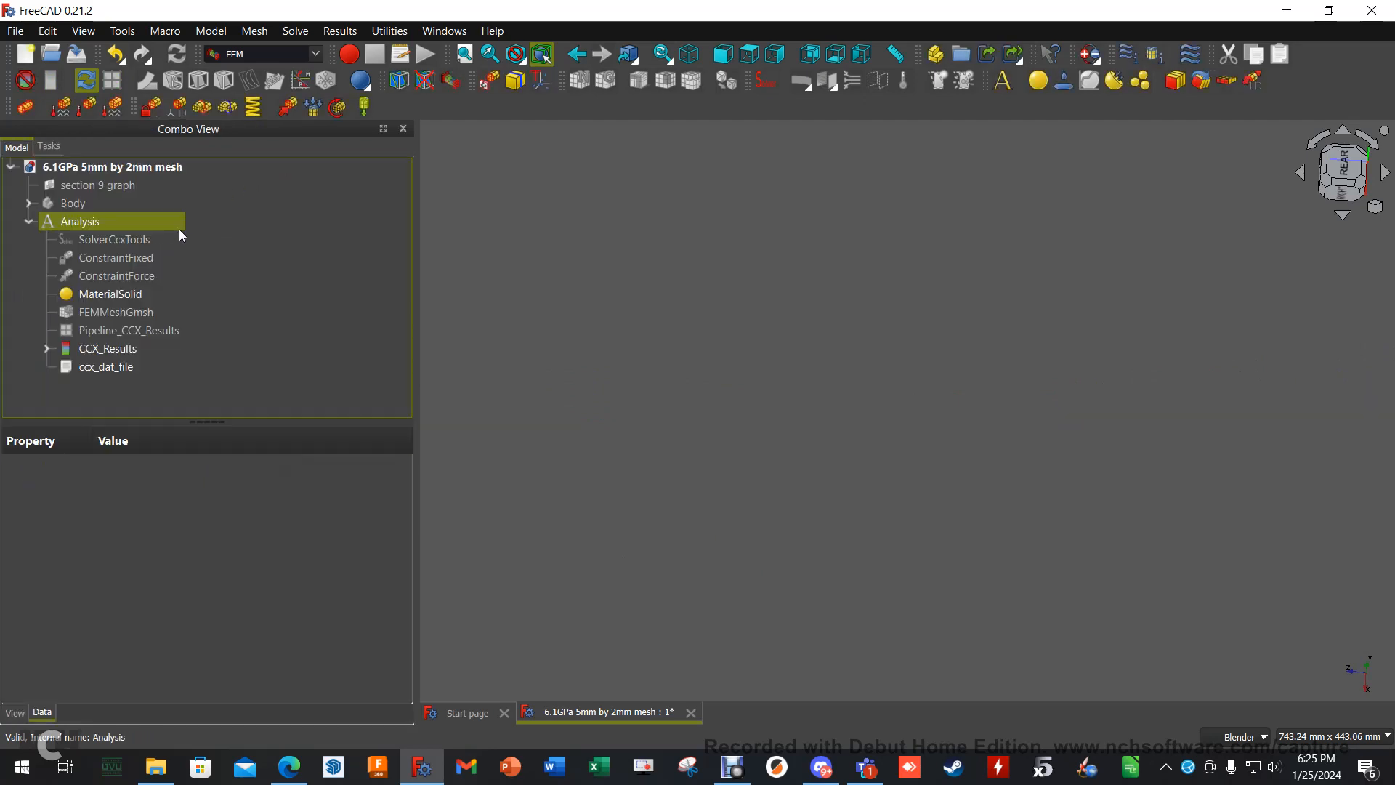
left_click(151, 276)
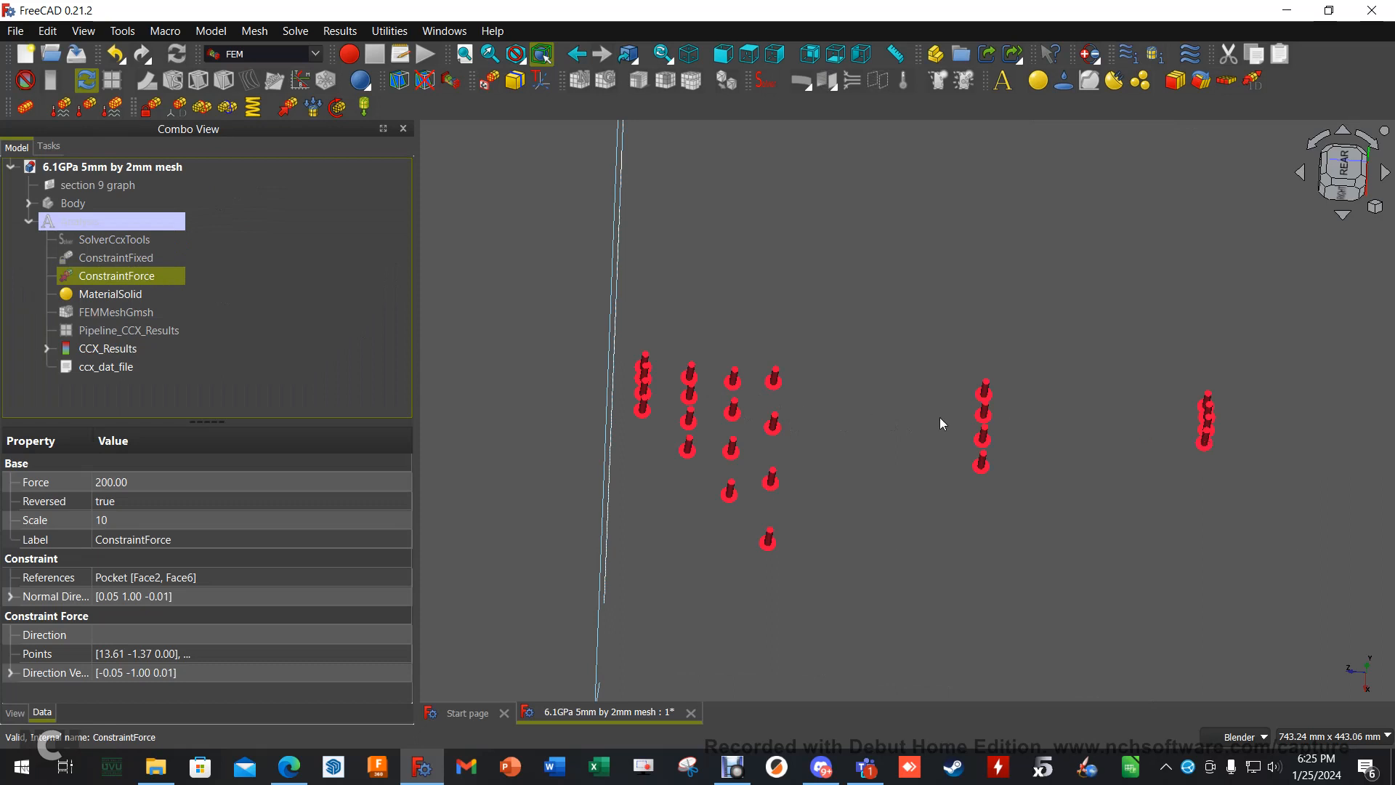
key("space")
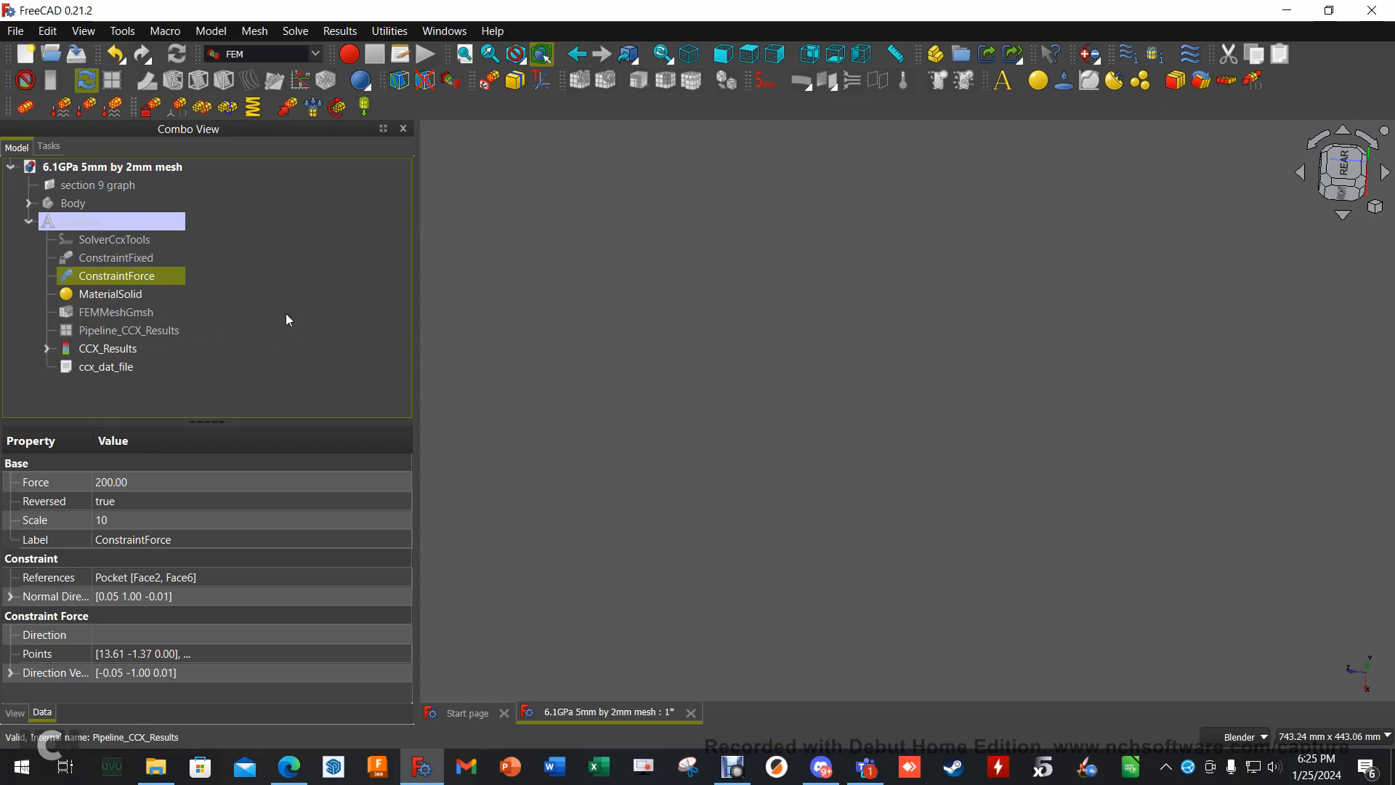
- Show the FEMMeshGmsh mesh and consult the mesh convergence study spreadsheet in the browser before returning to FreeCAD
left_click(152, 316)
key("space")
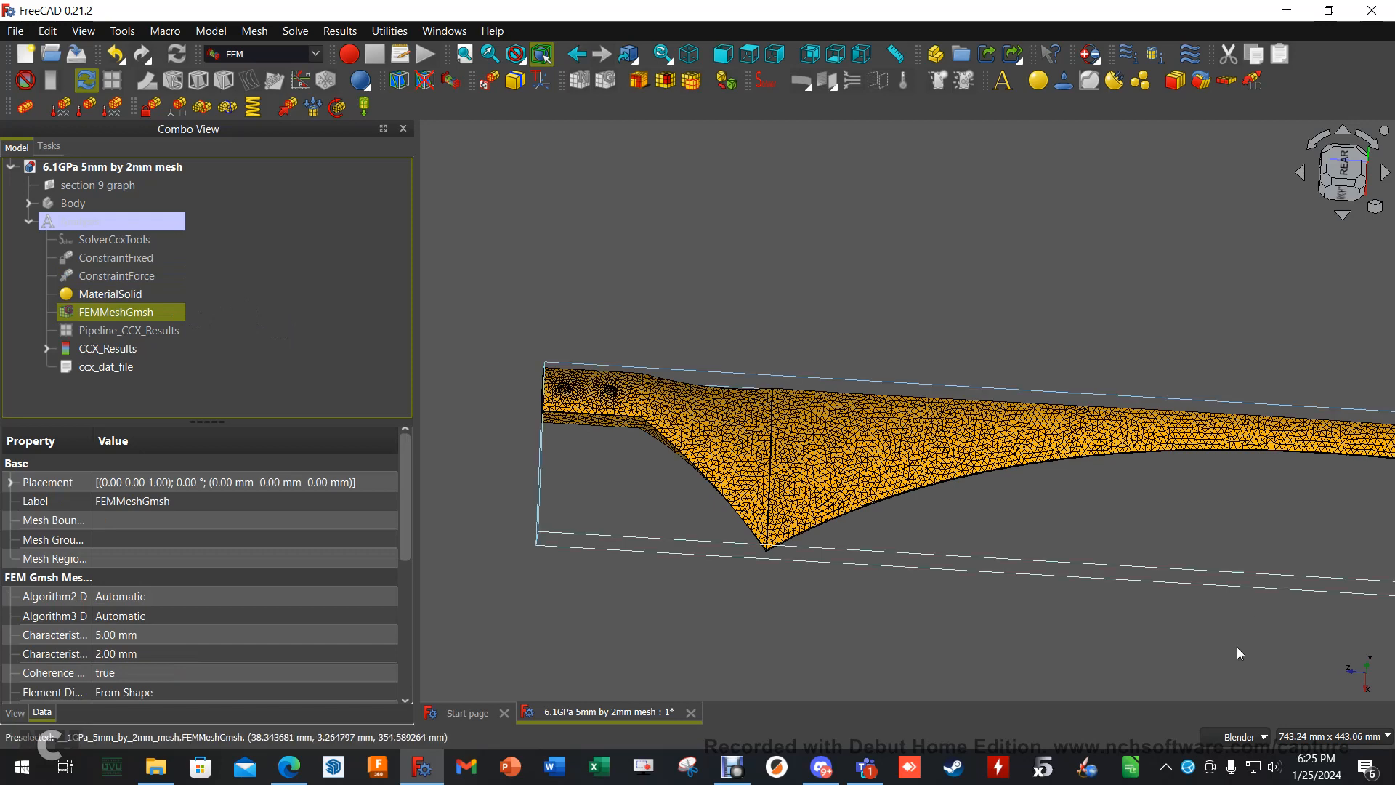
left_click(290, 767)
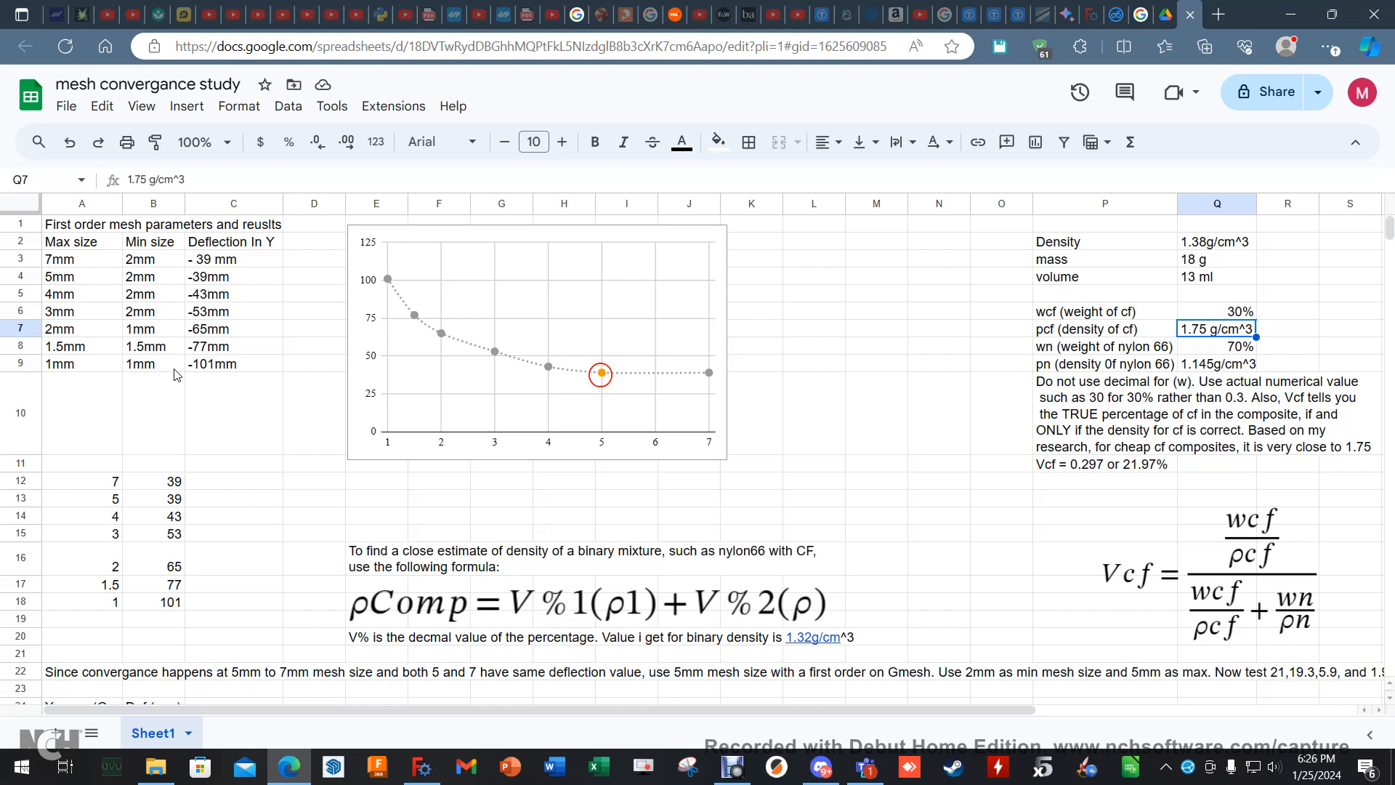
left_click(421, 766)
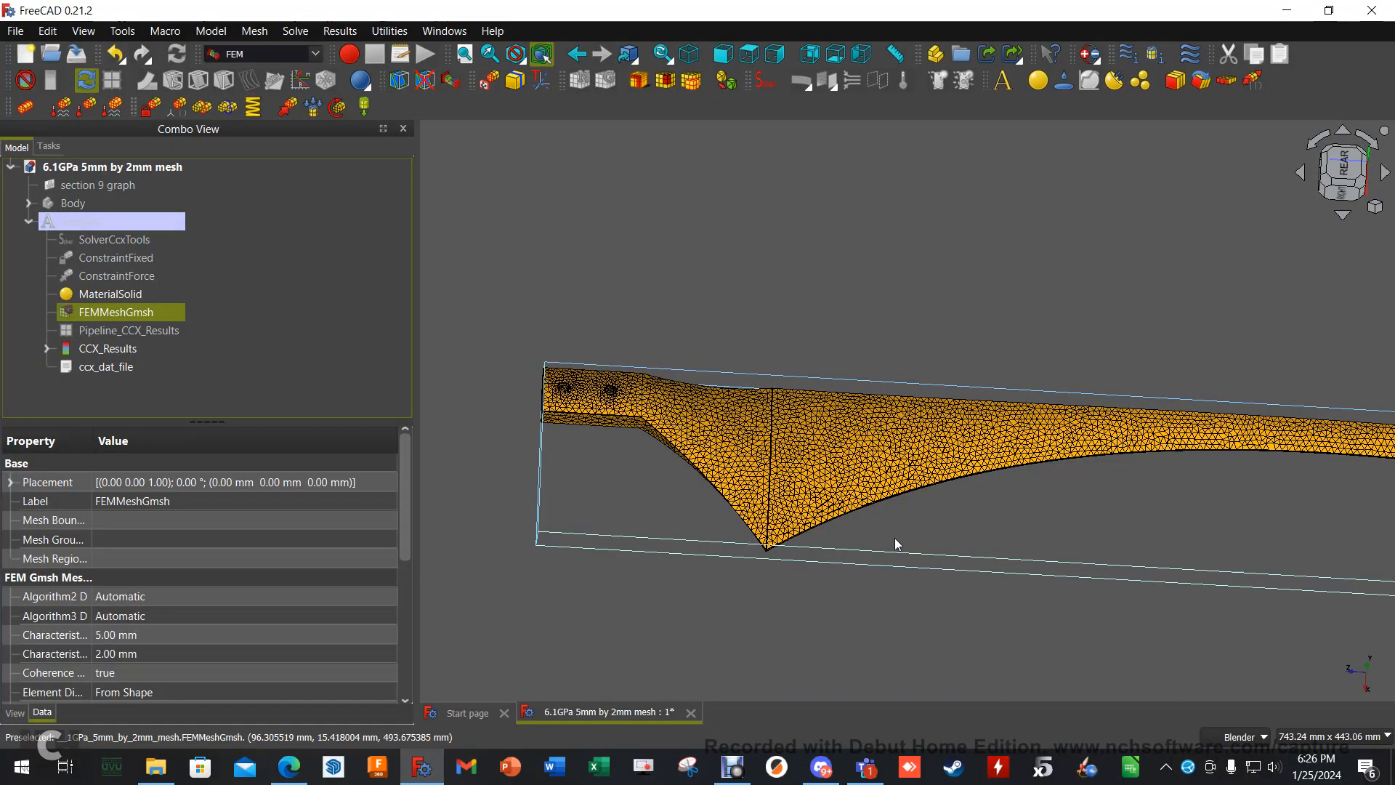
- Examine the mesh elements along the blade's thin edge and up close at the blade tip
scroll(896, 537, "up", 9)
middle_click_drag(875, 507, 839, 414)
scroll(832, 218, "up", 3)
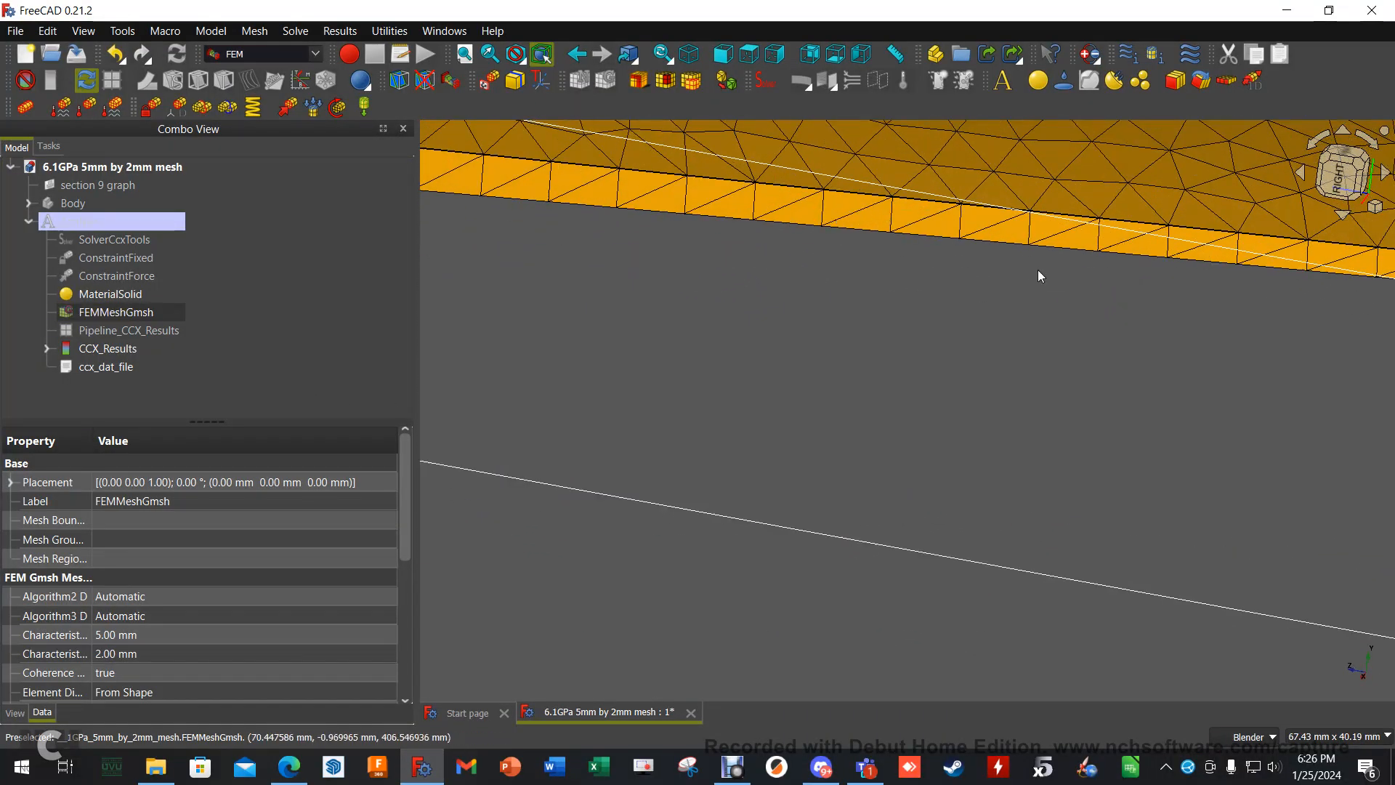
scroll(1038, 270, "down", 6)
middle_click_drag(1269, 332, 590, 324, "shift")
middle_click_drag(1328, 404, 739, 352, "shift")
middle_click_drag(1181, 369, 473, 261, "shift")
scroll(1203, 398, "up", 10)
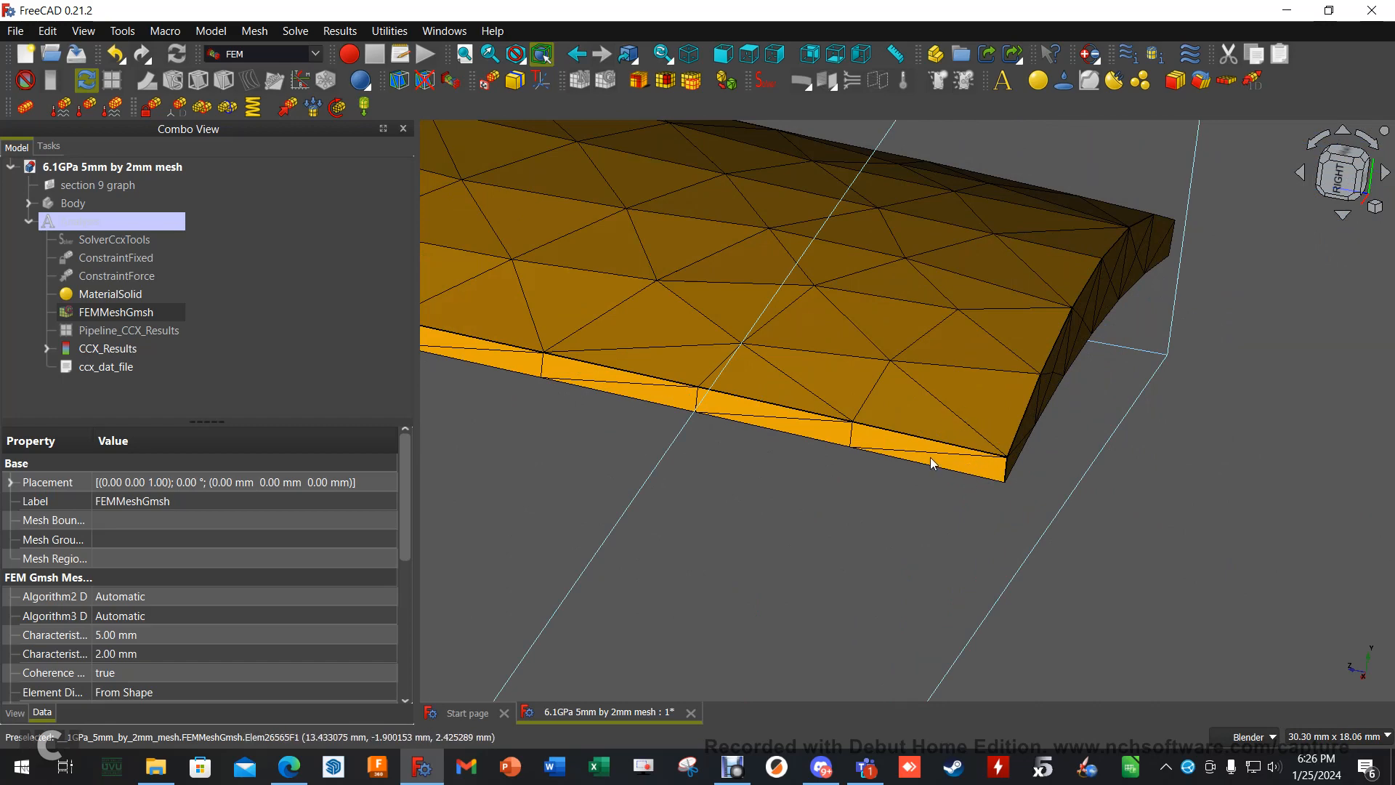
scroll(716, 447, "down", 5)
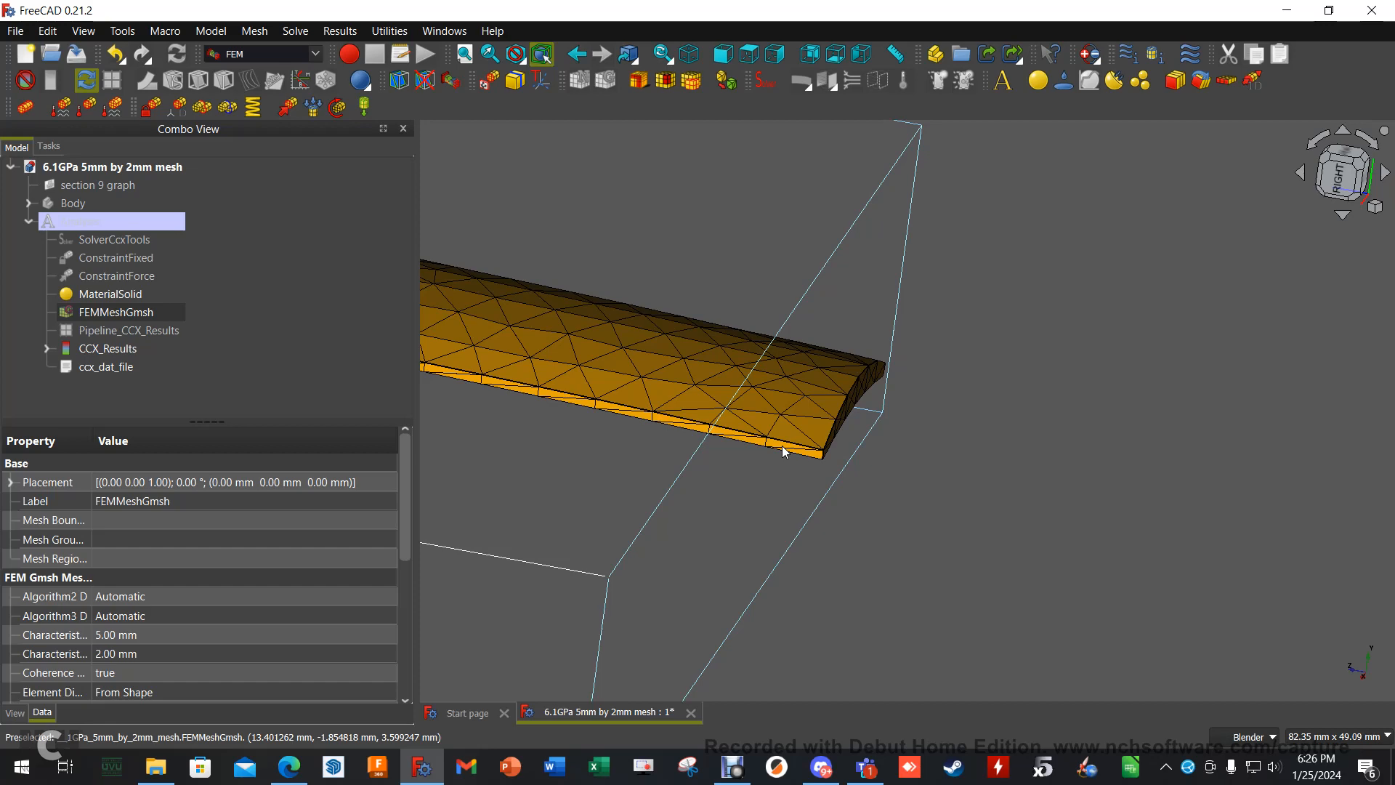
scroll(782, 446, "up", 5)
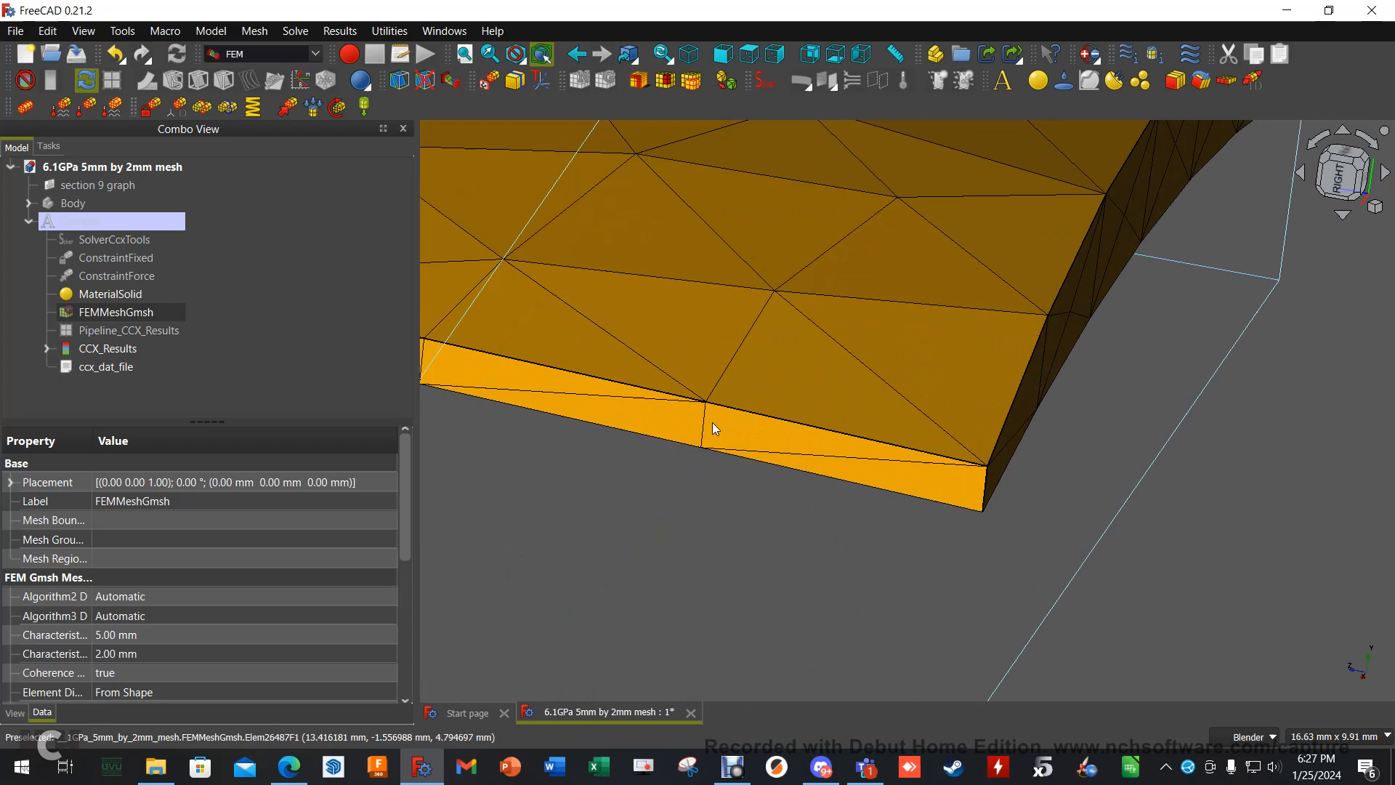
scroll(807, 429, "up", 3)
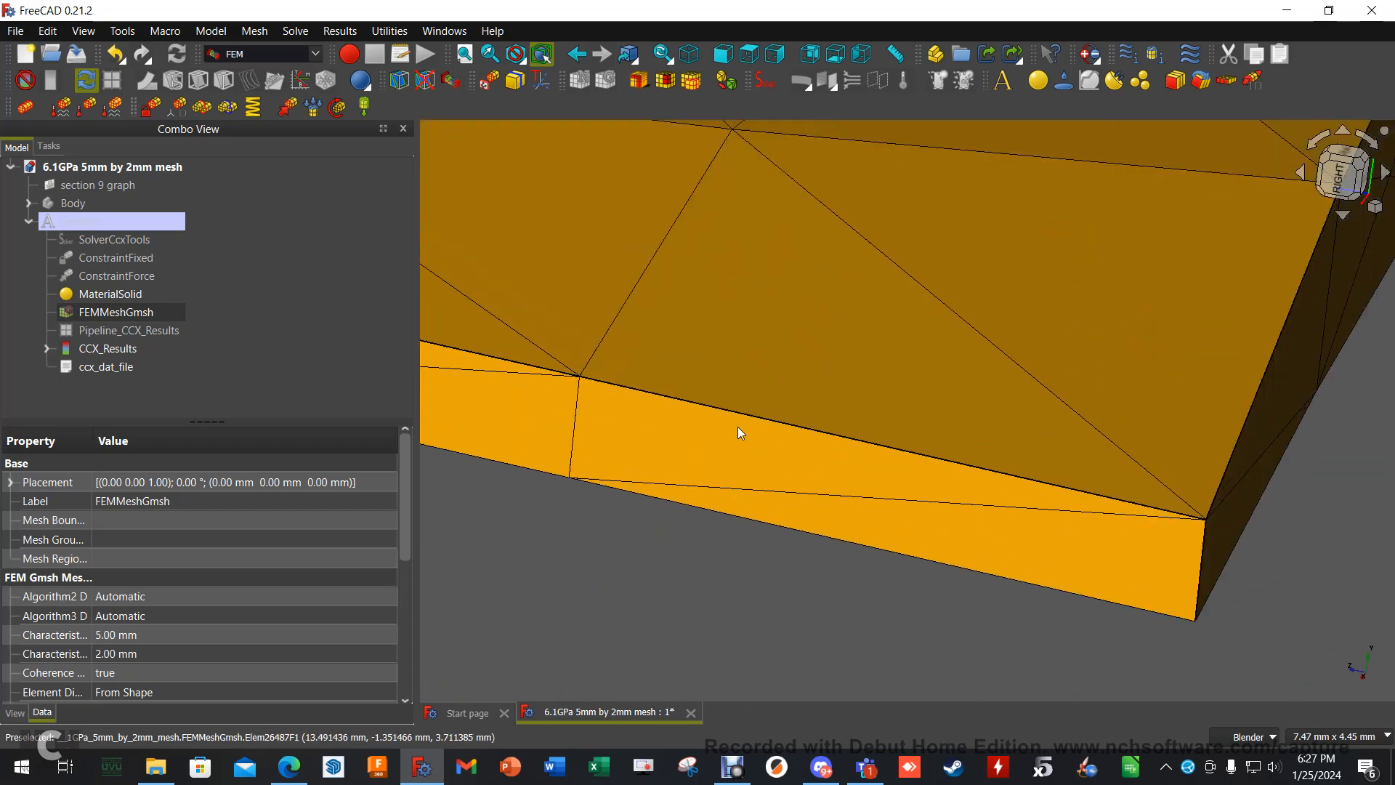
scroll(772, 418, "down", 4)
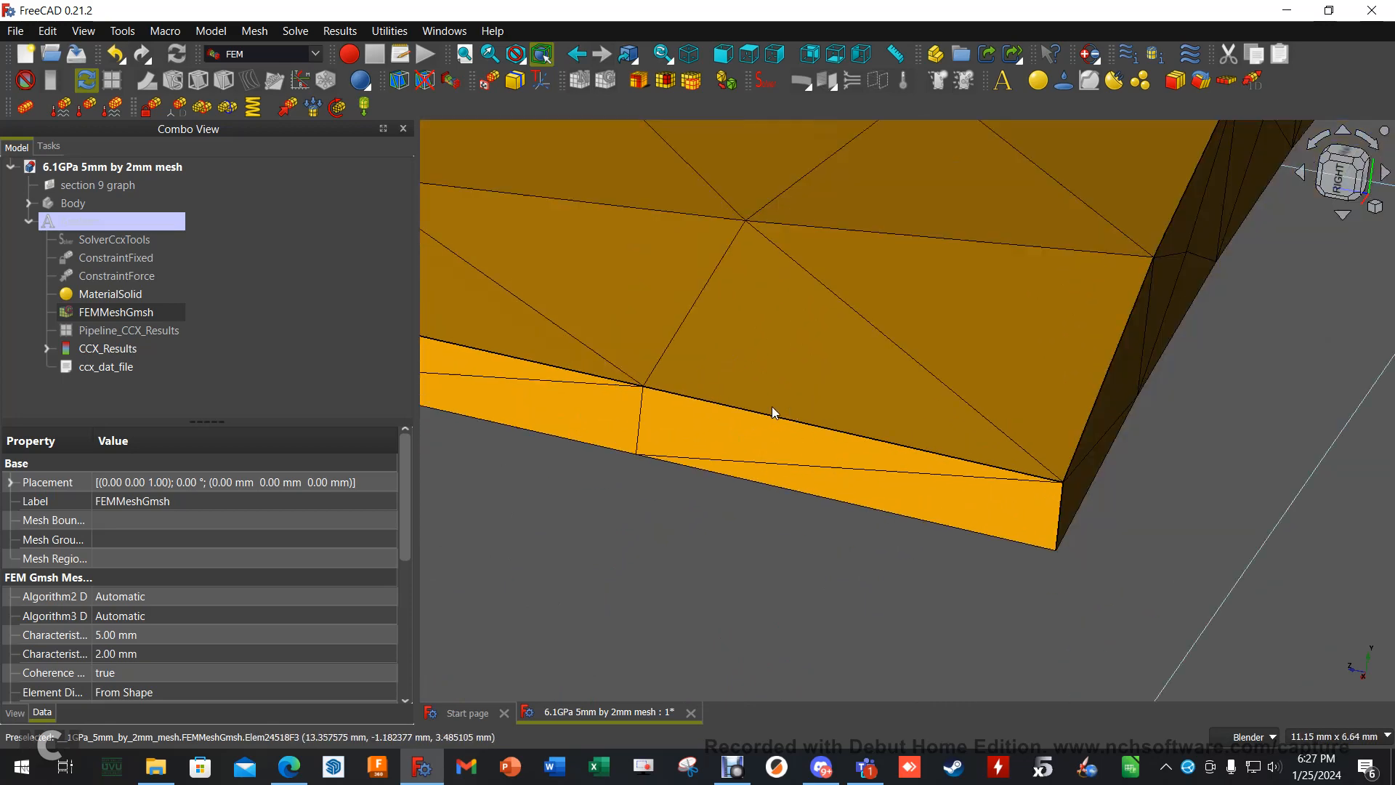
- Examine the mesh from the blade tip back along its length to the mounting root
middle_click_drag(888, 404, 854, 409)
scroll(736, 423, "down", 12)
middle_click_drag(658, 440, 1119, 482, "shift")
middle_click_drag(563, 342, 1116, 430, "shift")
middle_click_drag(524, 355, 1095, 414, "shift")
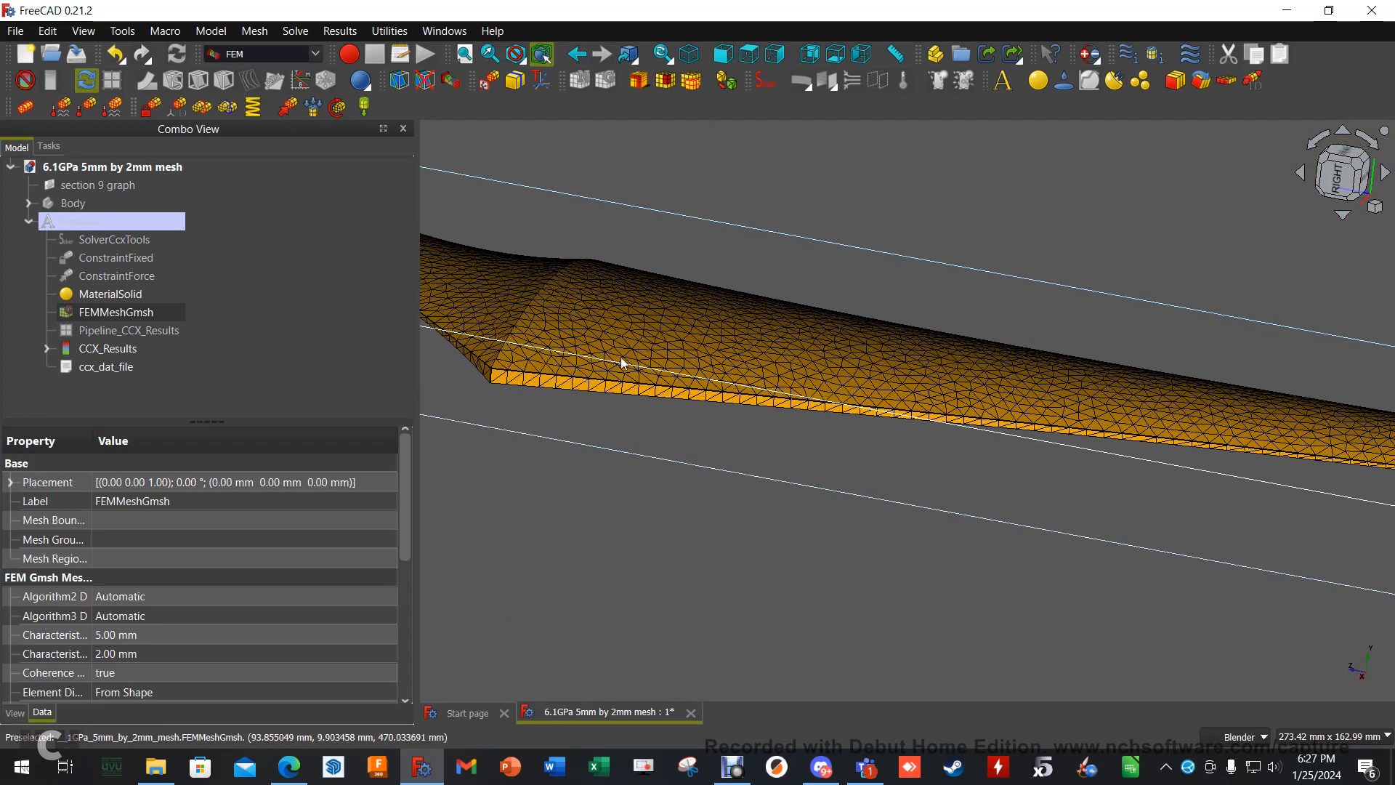
scroll(627, 364, "down", 4)
middle_click_drag(638, 384, 827, 406, "shift")
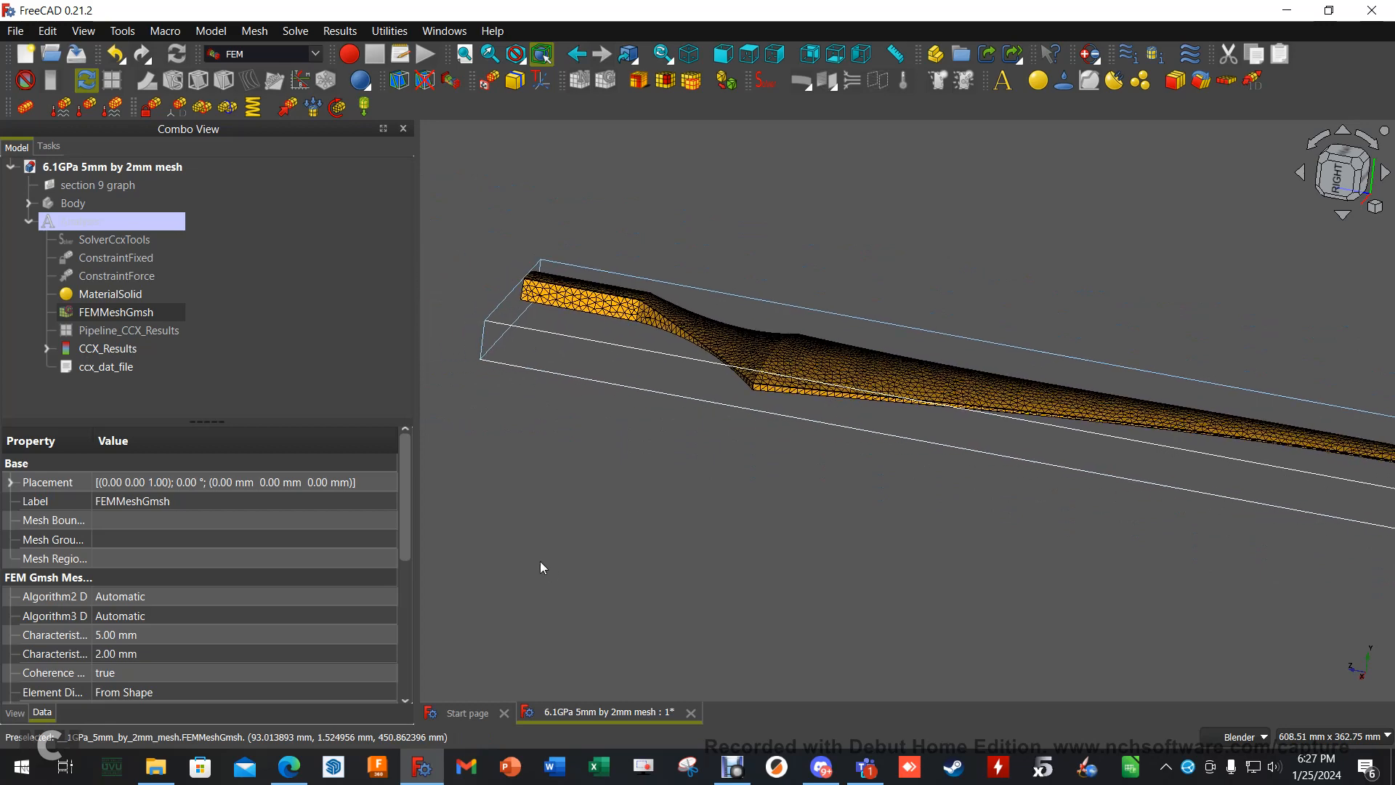
- Switch to the browser and check the deflection in the ClearCalcs beam calculator
left_click(288, 769)
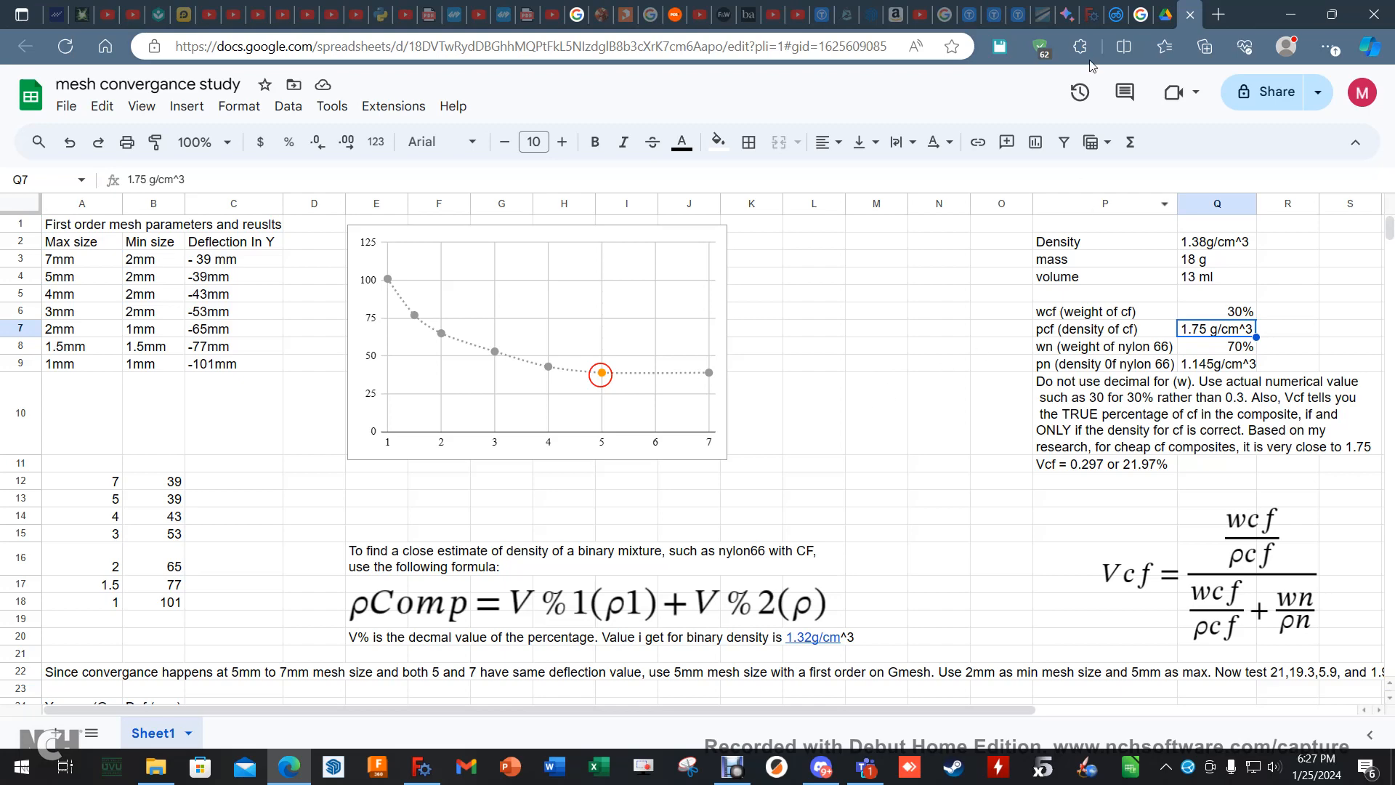
left_click(1117, 21)
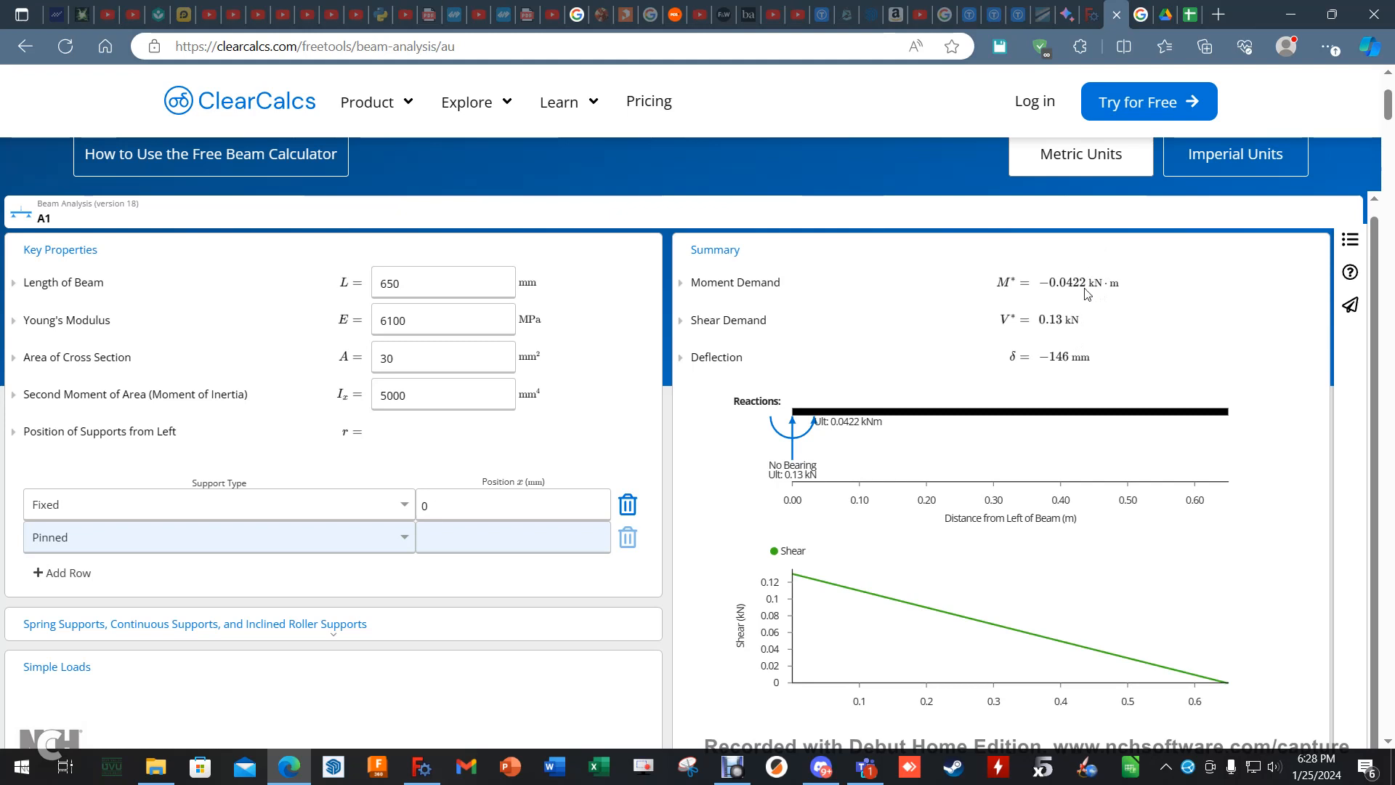
- Open the Final School Blade project in Intact and inspect the tip displacement in the "200N force load with holes and block" results
left_click(1218, 15)
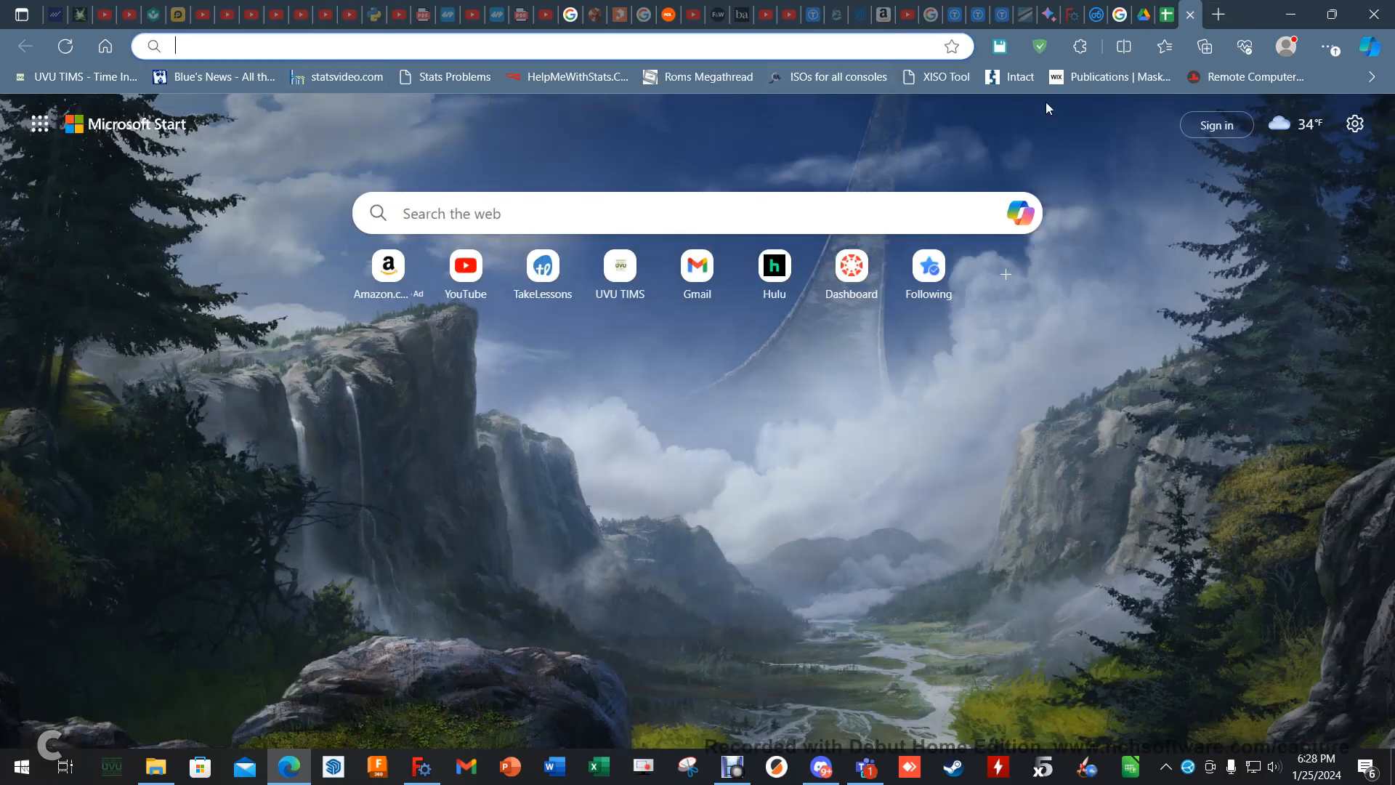
left_click(1020, 77)
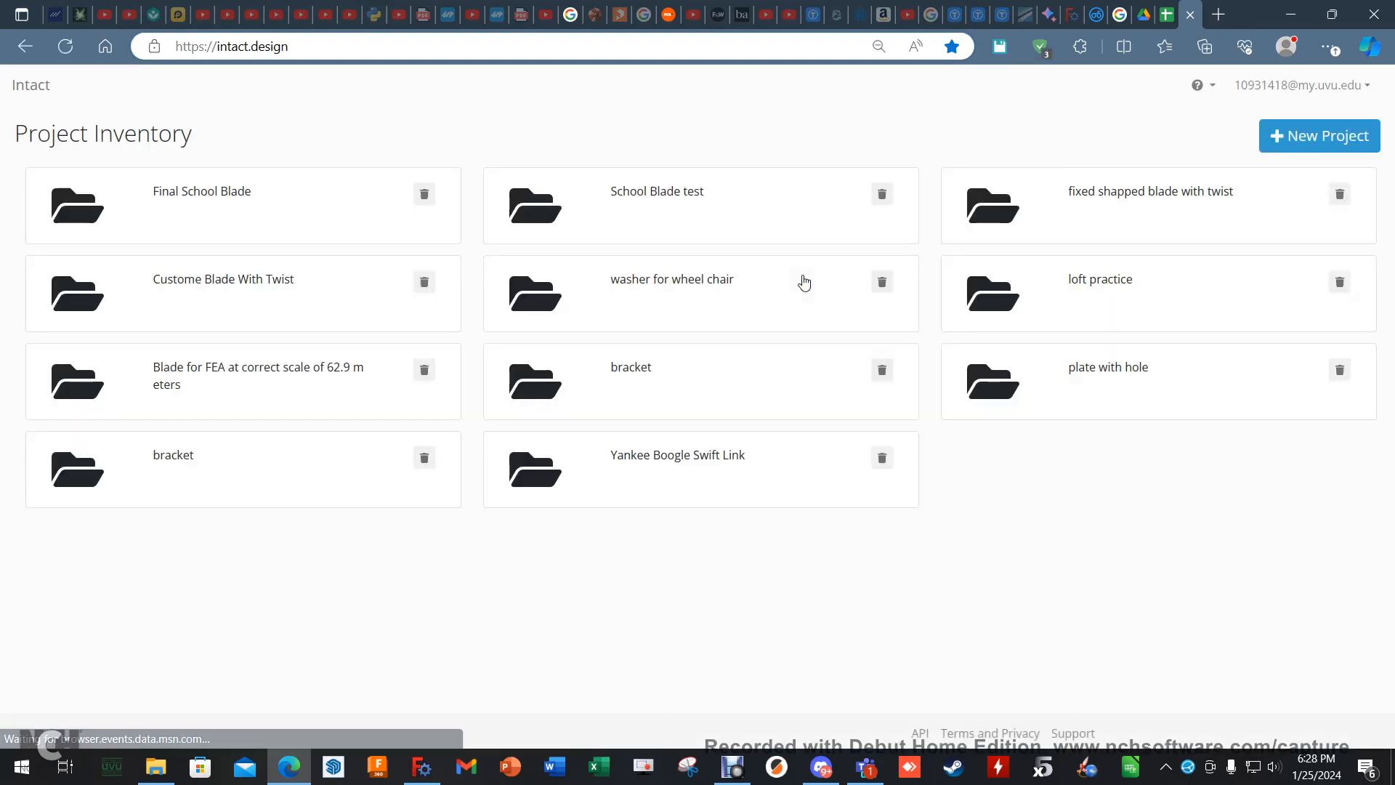
left_click(219, 191)
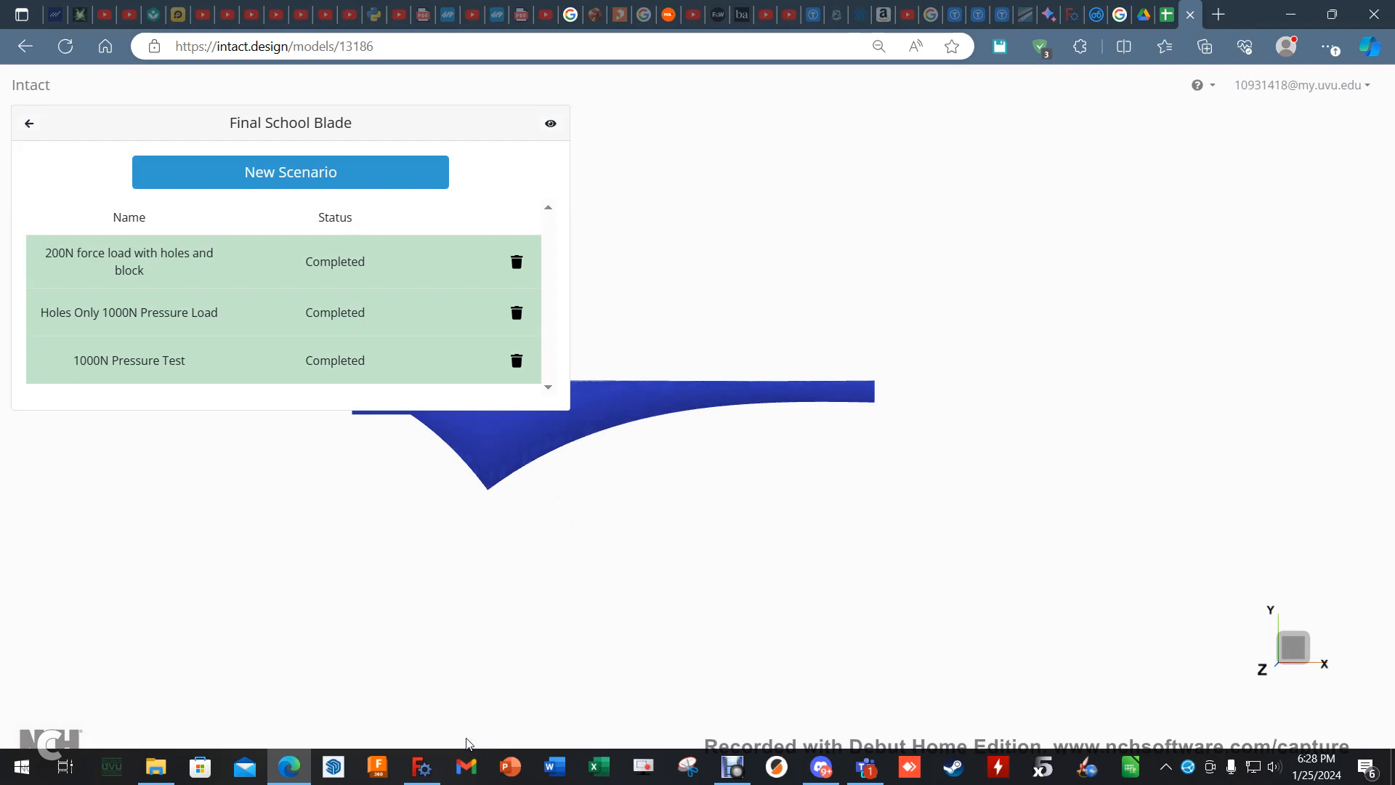
left_click(155, 265)
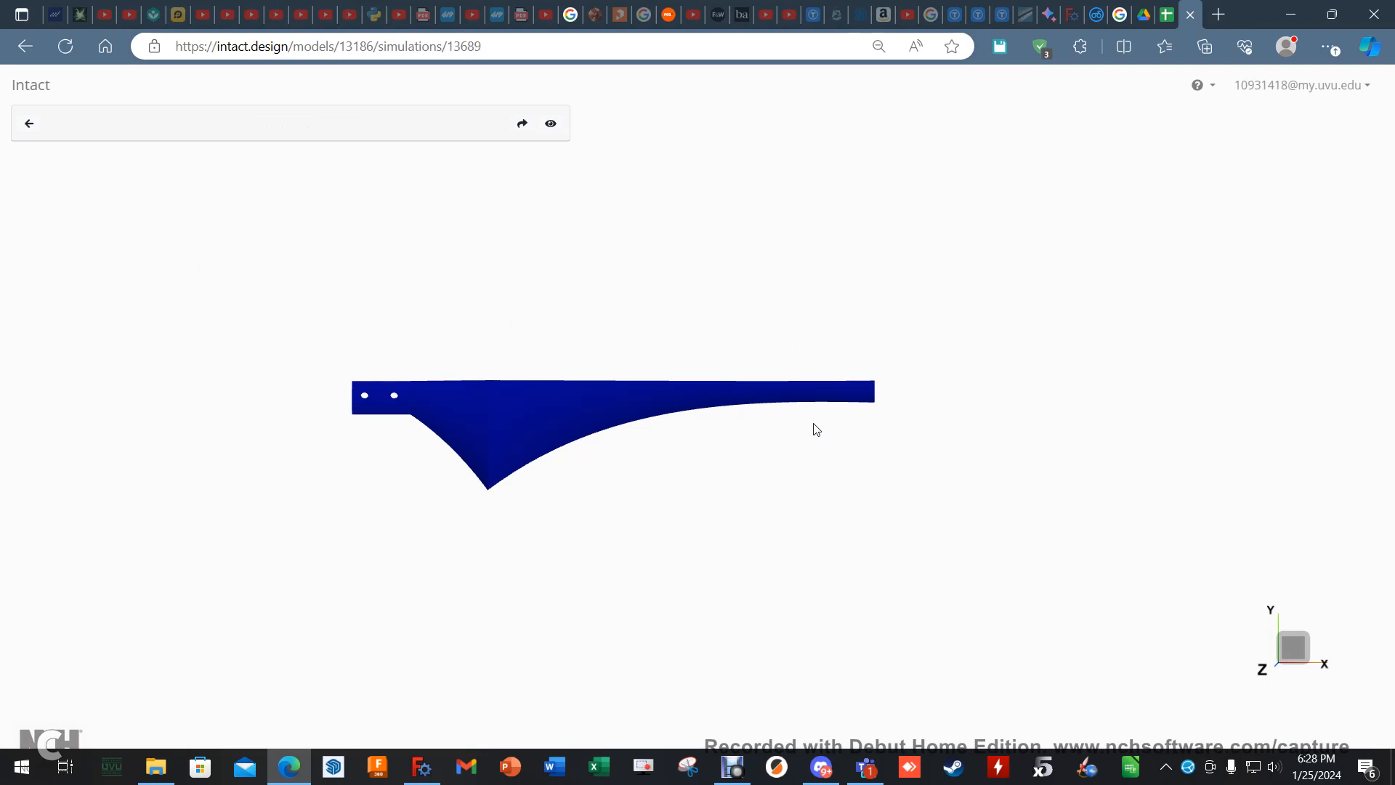
scroll(928, 405, "up", 6)
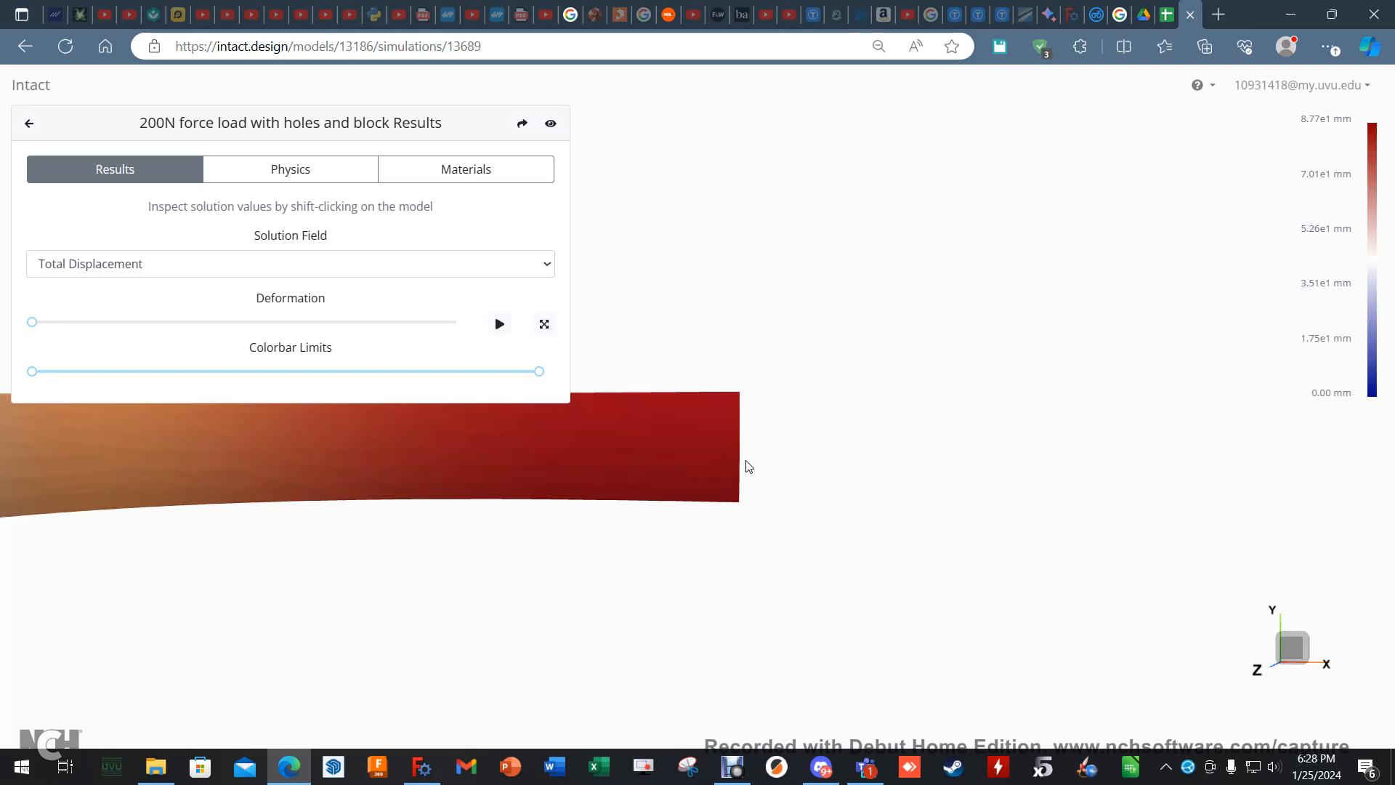
left_click(737, 455, "shift")
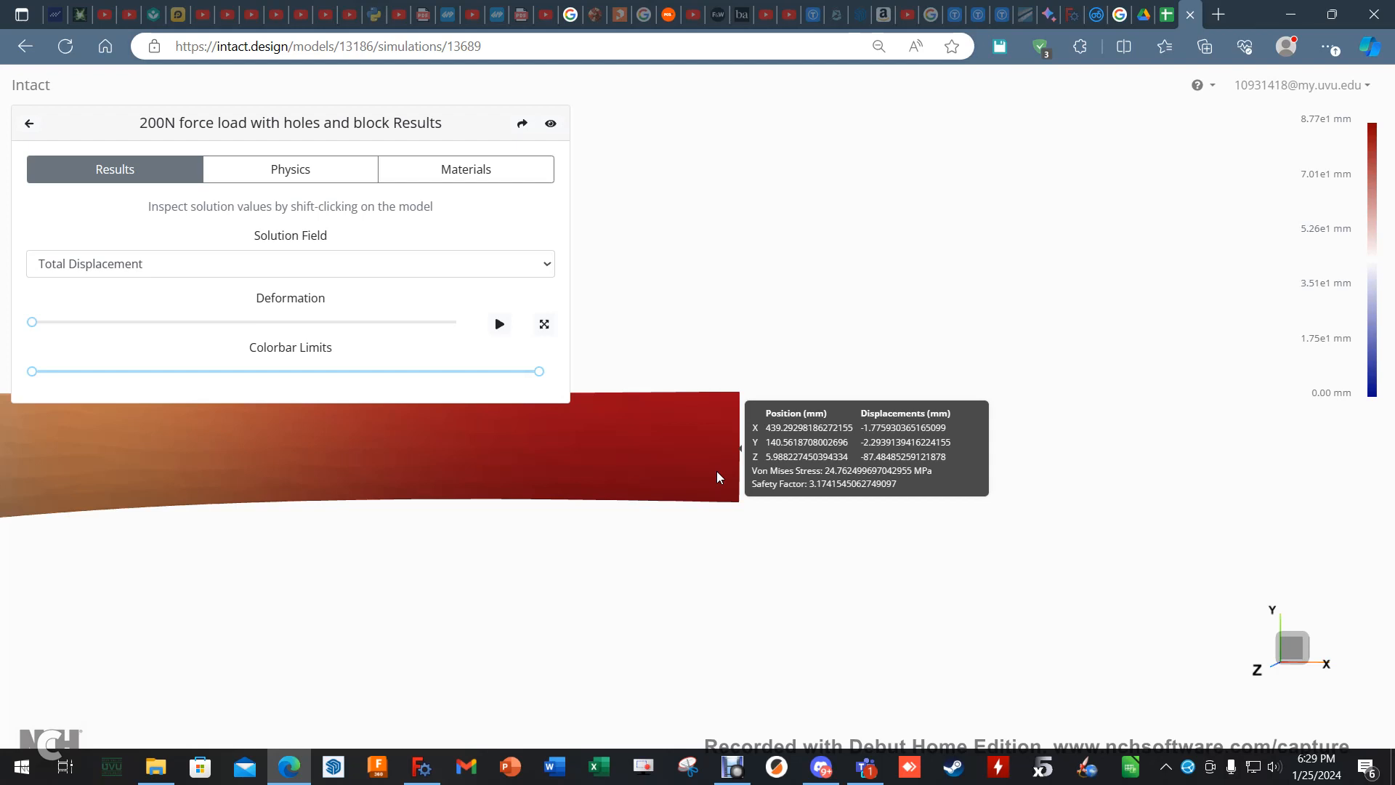
- Return to the ClearCalcs beam calculator to compare its deflection, and glance at the blade mesh in FreeCAD before minimizing it
left_click(1096, 16)
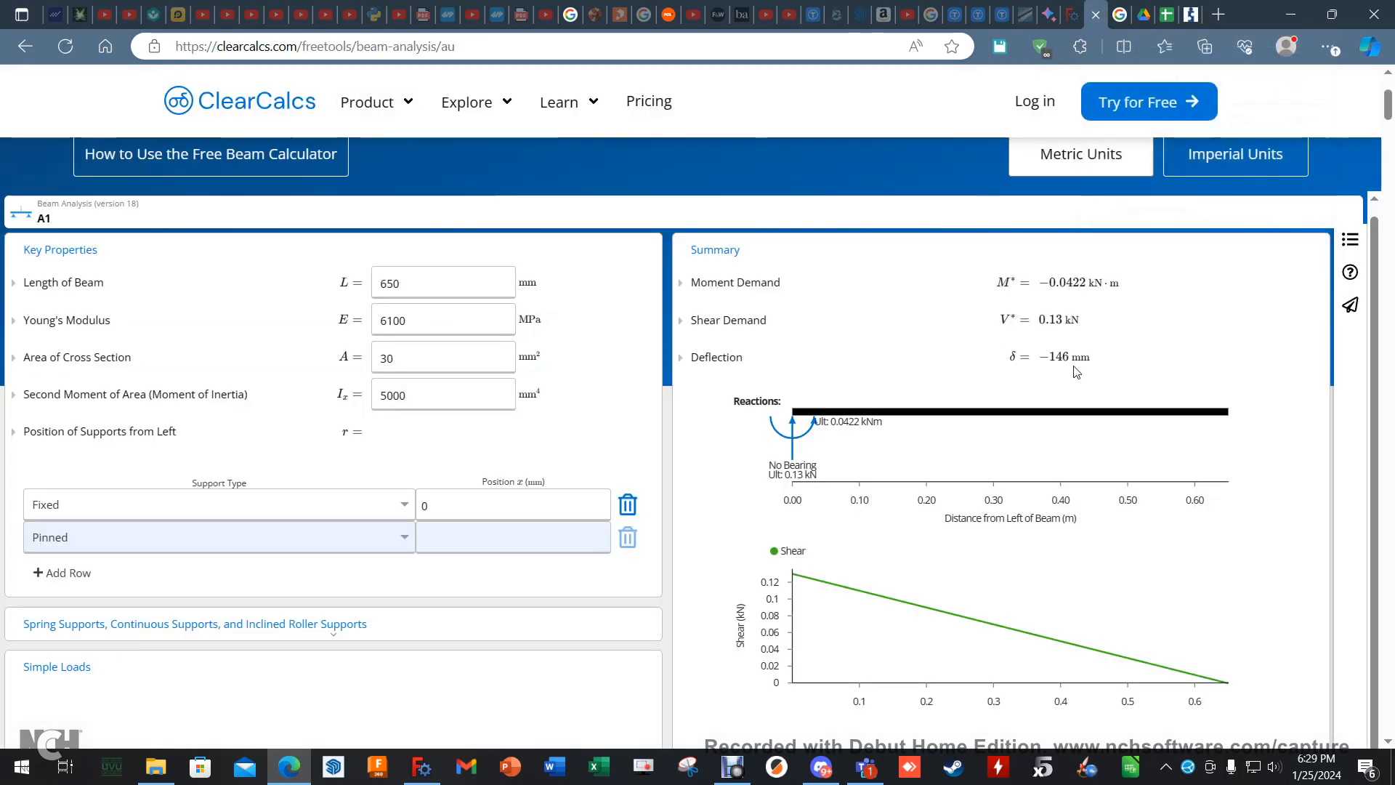
mouse_move(1058, 358)
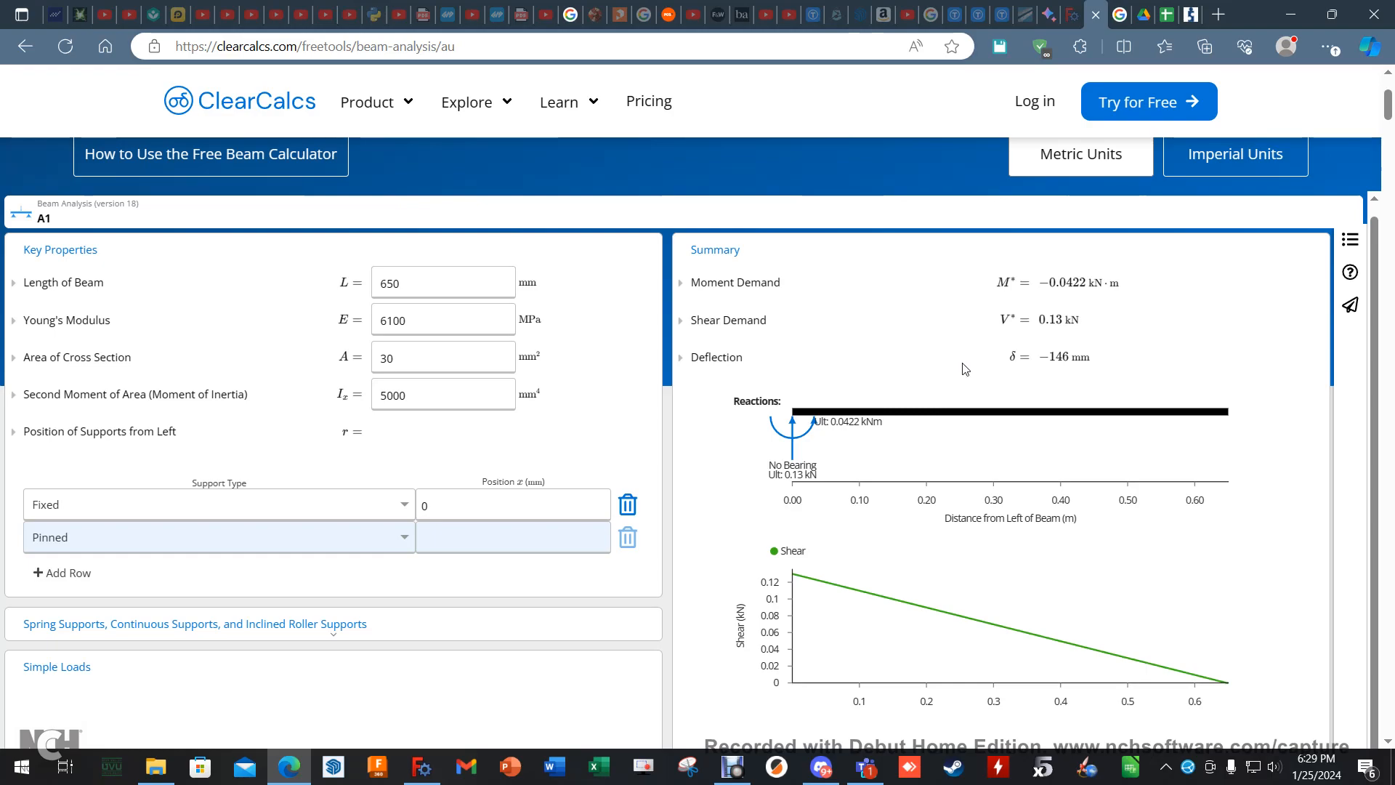
left_click(421, 767)
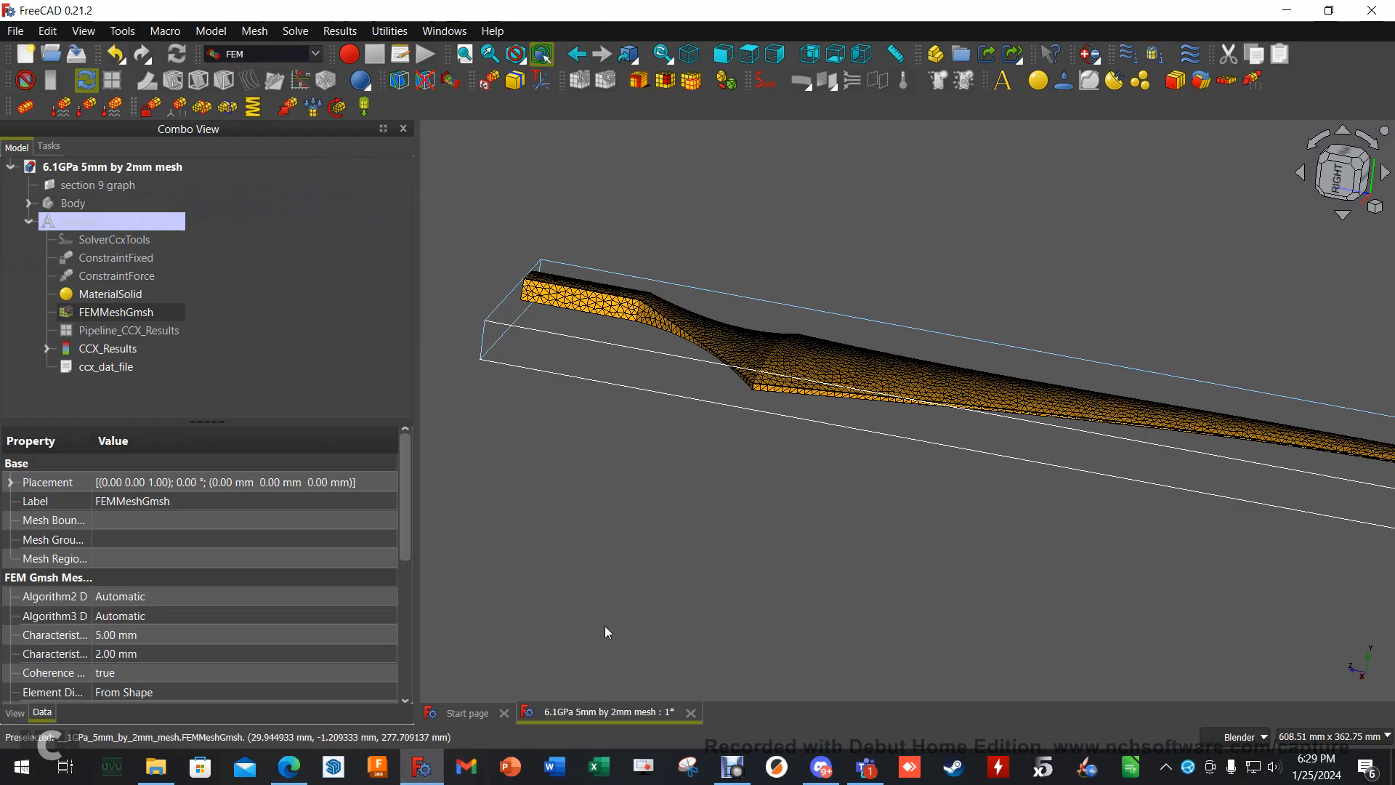
left_click(1287, 10)
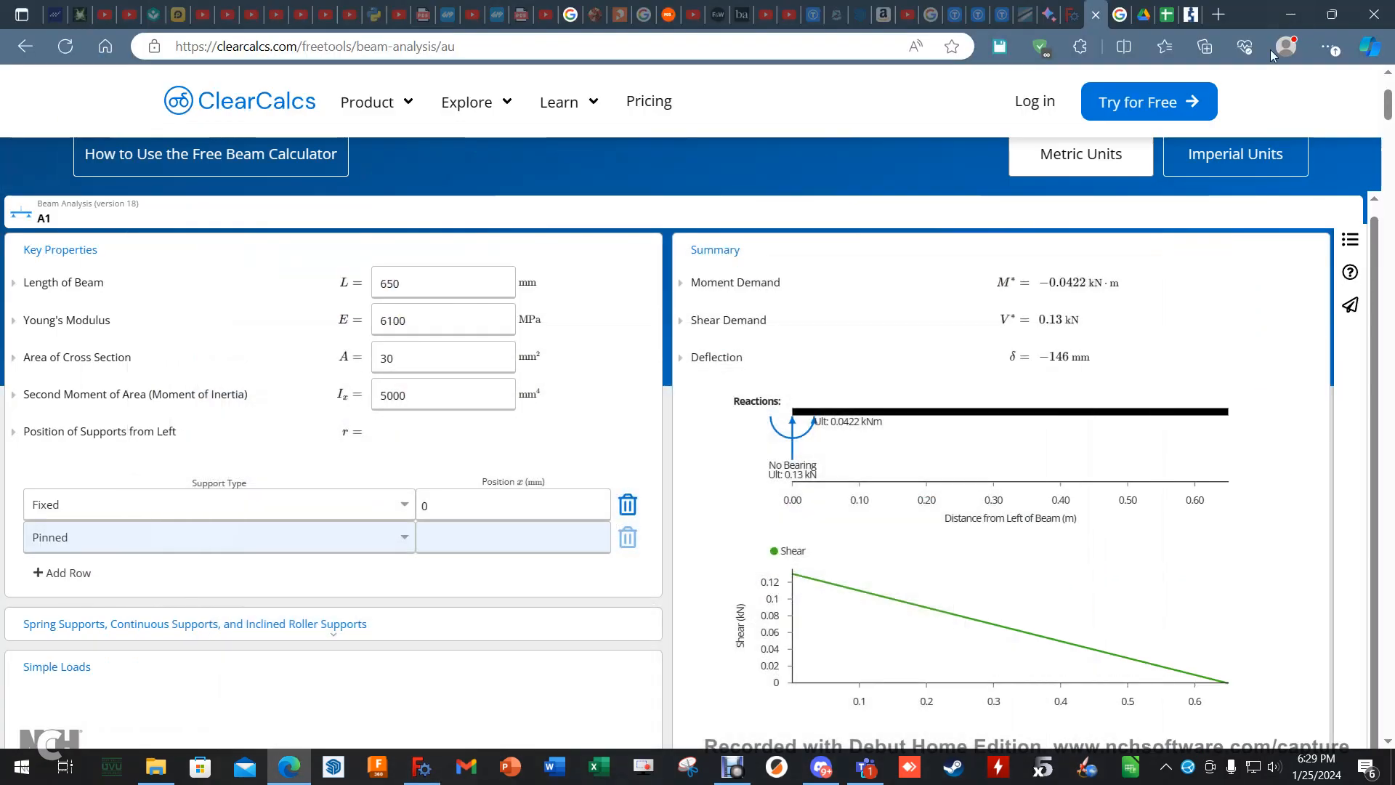
- Switch to the "mesh convergance study" spreadsheet and examine its deflection data, density values and carbon-fibre volume formula
left_click(1169, 15)
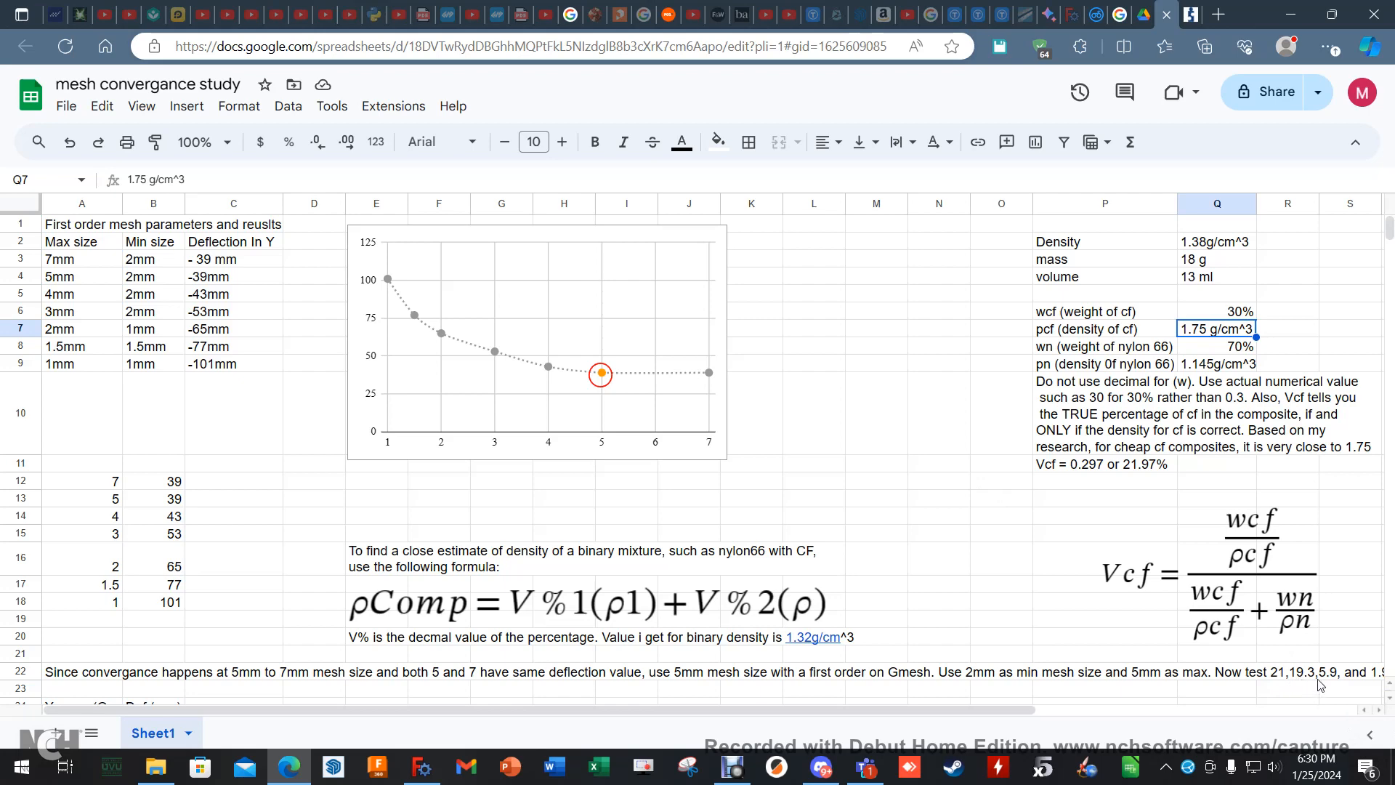
left_click_drag(1045, 710, 1118, 720)
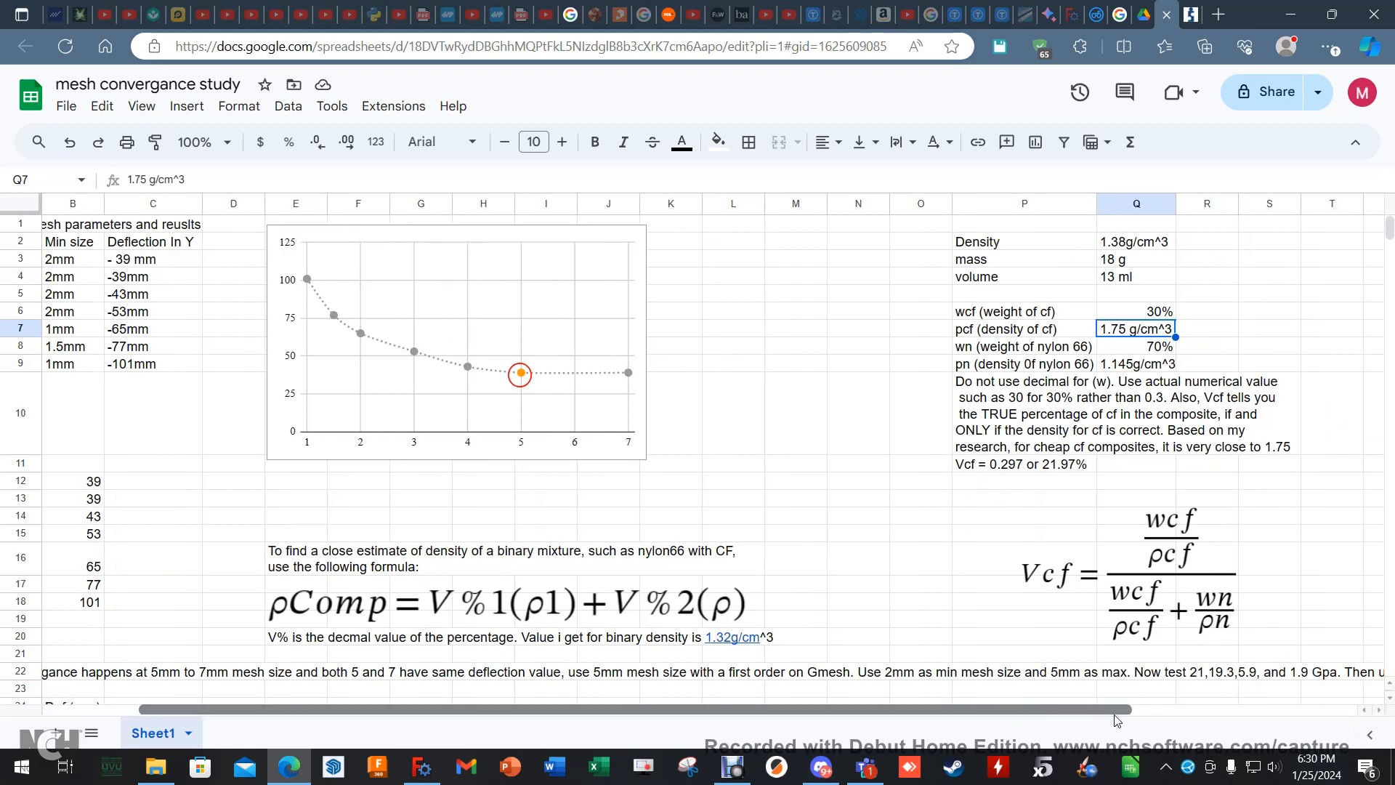
left_click_drag(1073, 708, 968, 709)
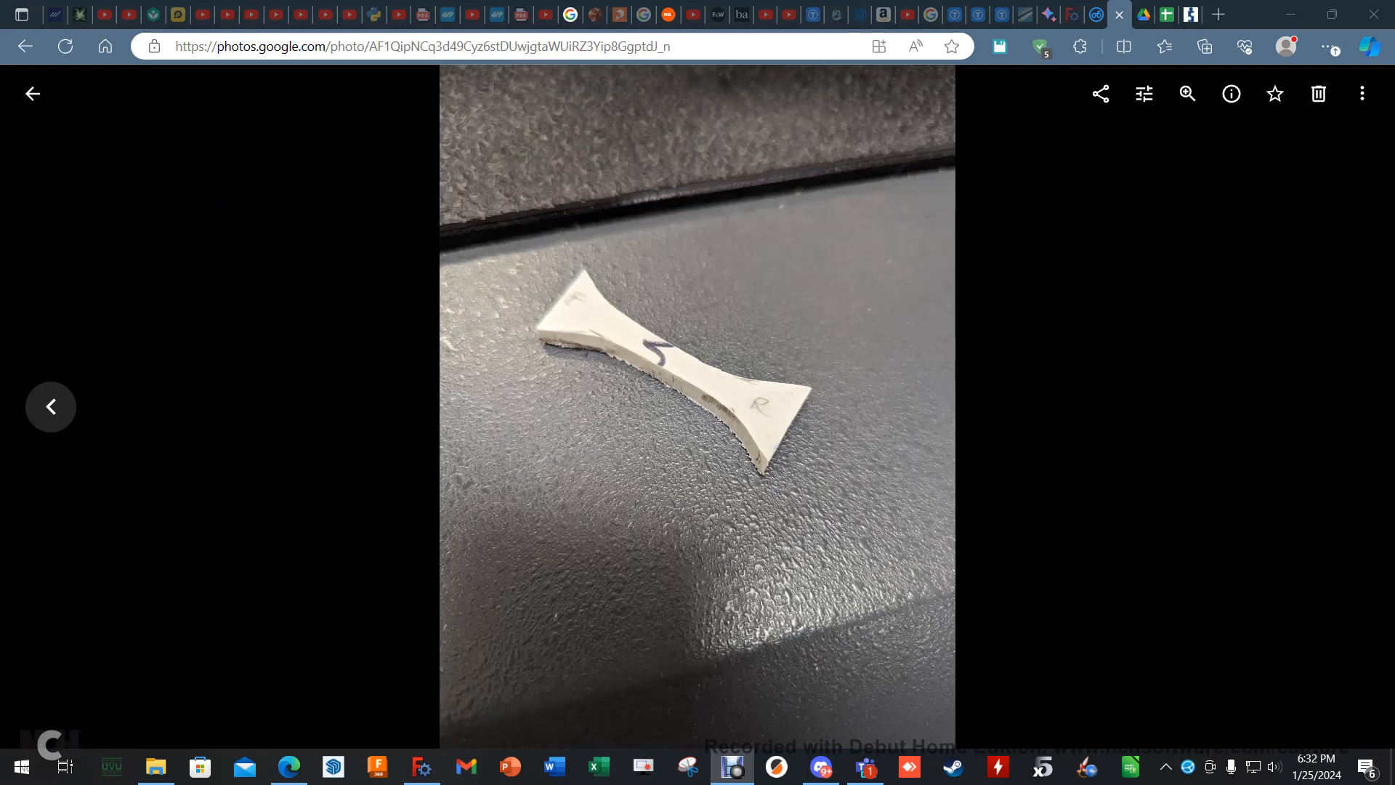
- View the tensile-test and graduated-cylinder photos of the specimen in Google Photos, consulting the convergence spreadsheet in between
left_click(51, 407)
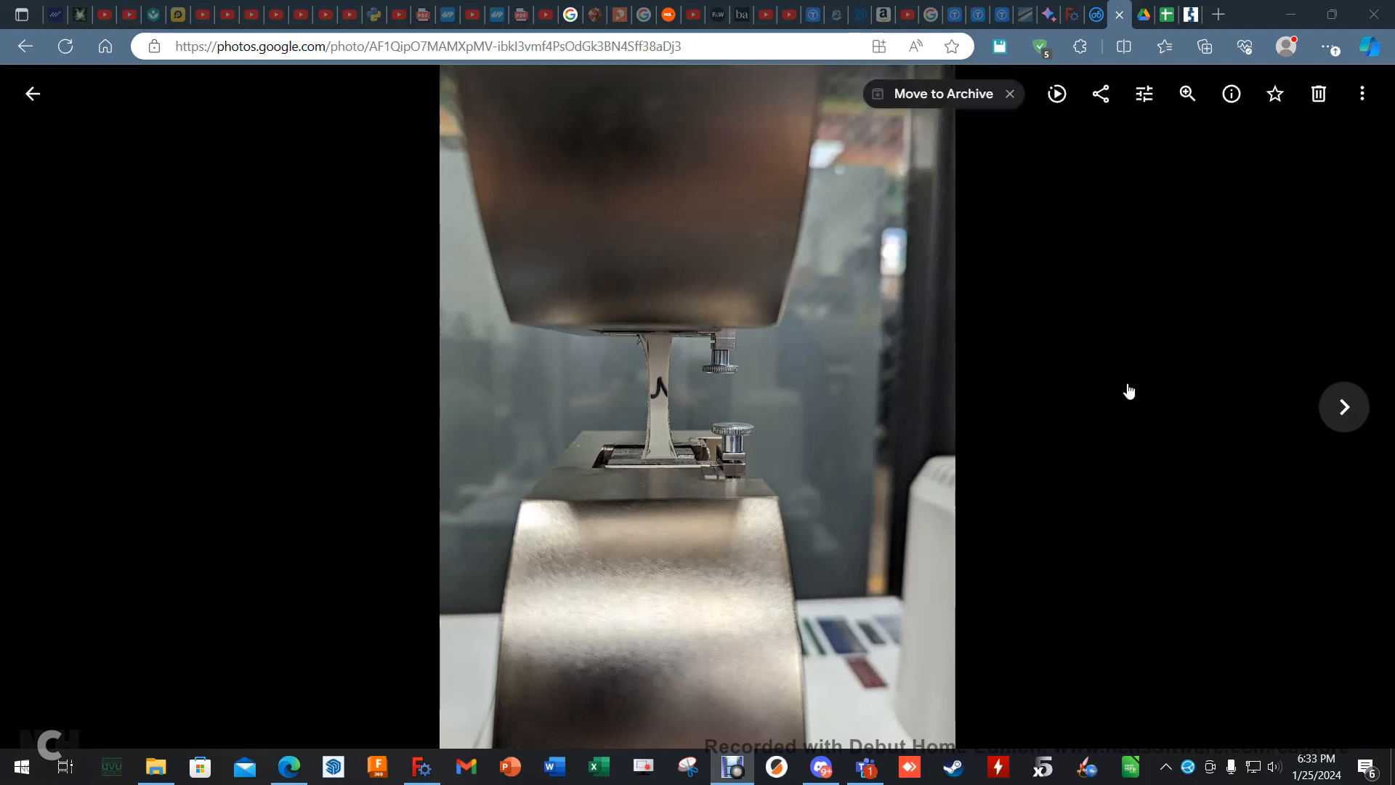
left_click(1167, 14)
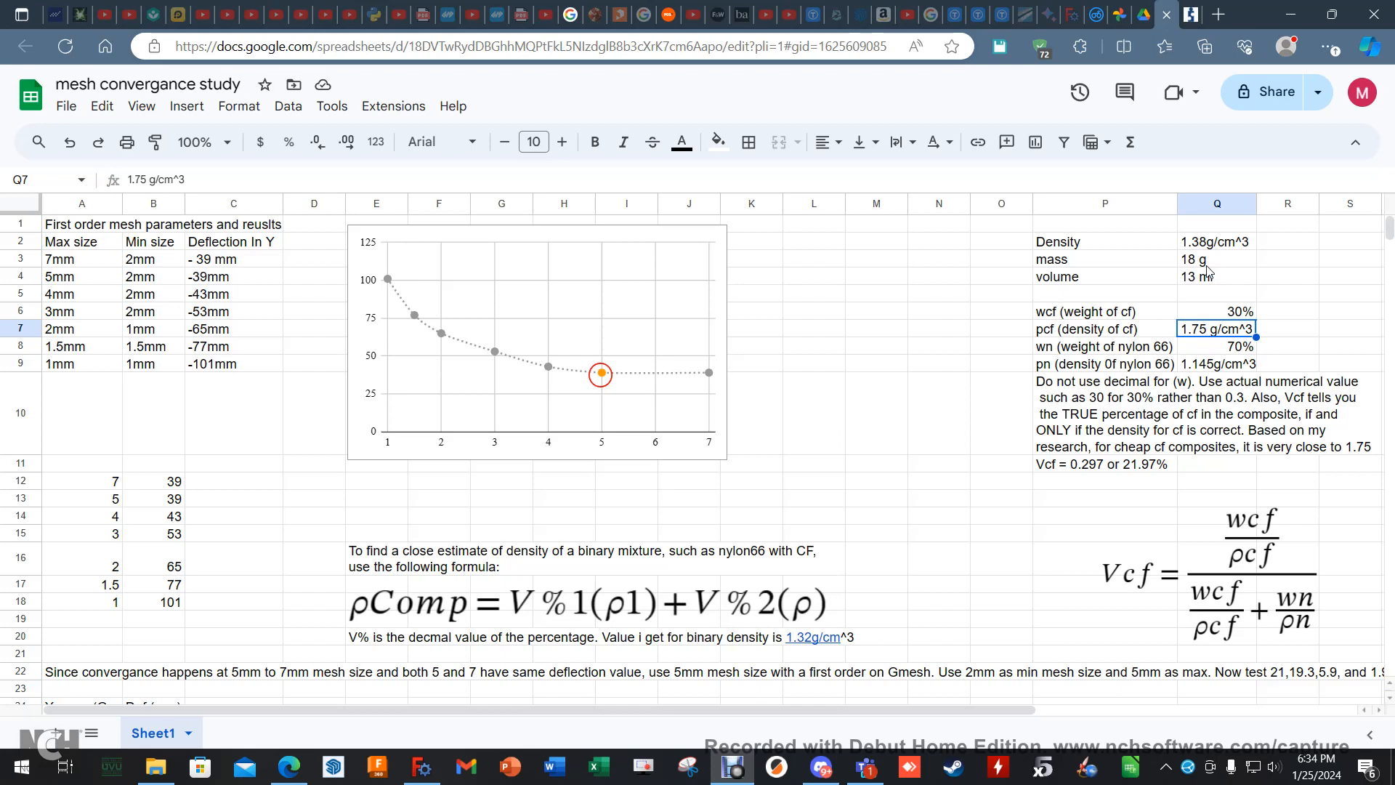
left_click(1121, 18)
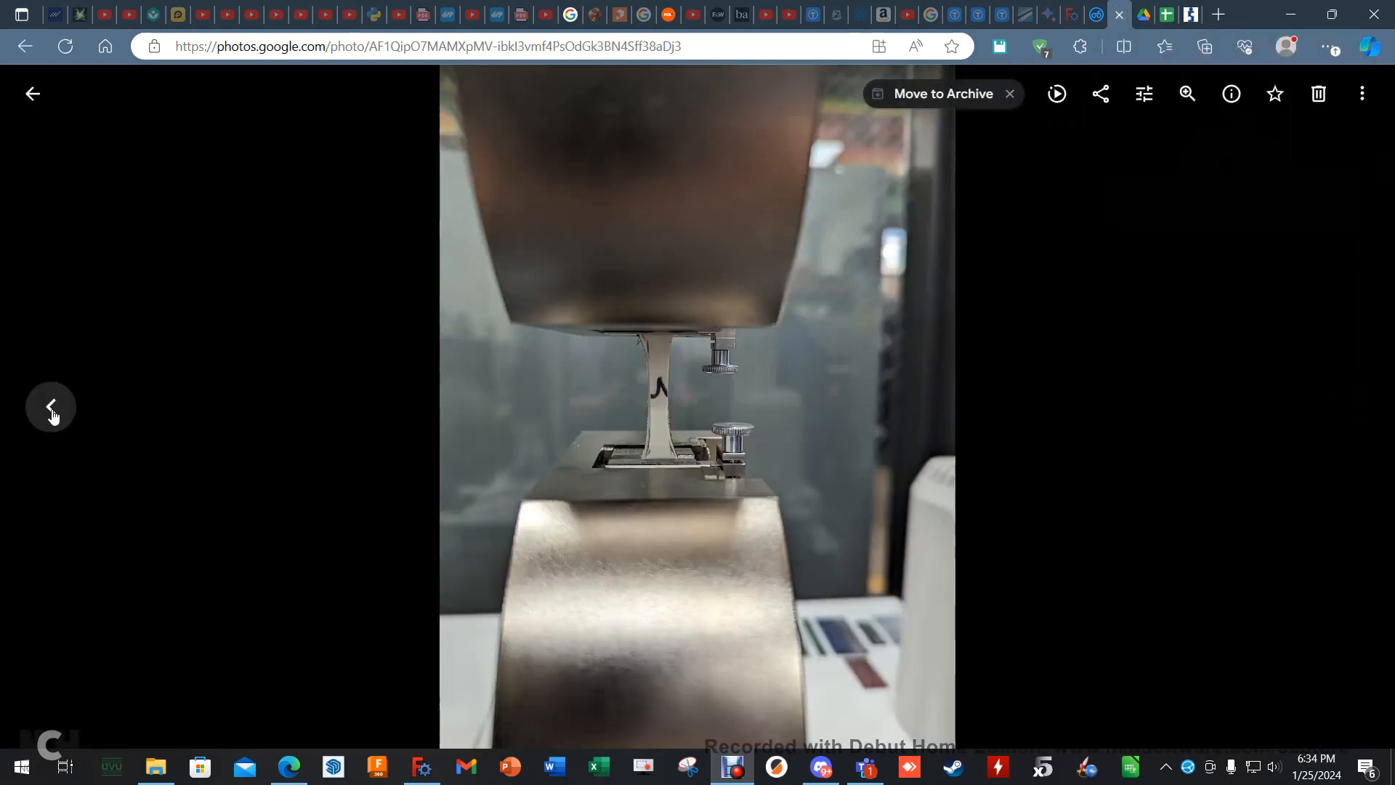
left_click(54, 416)
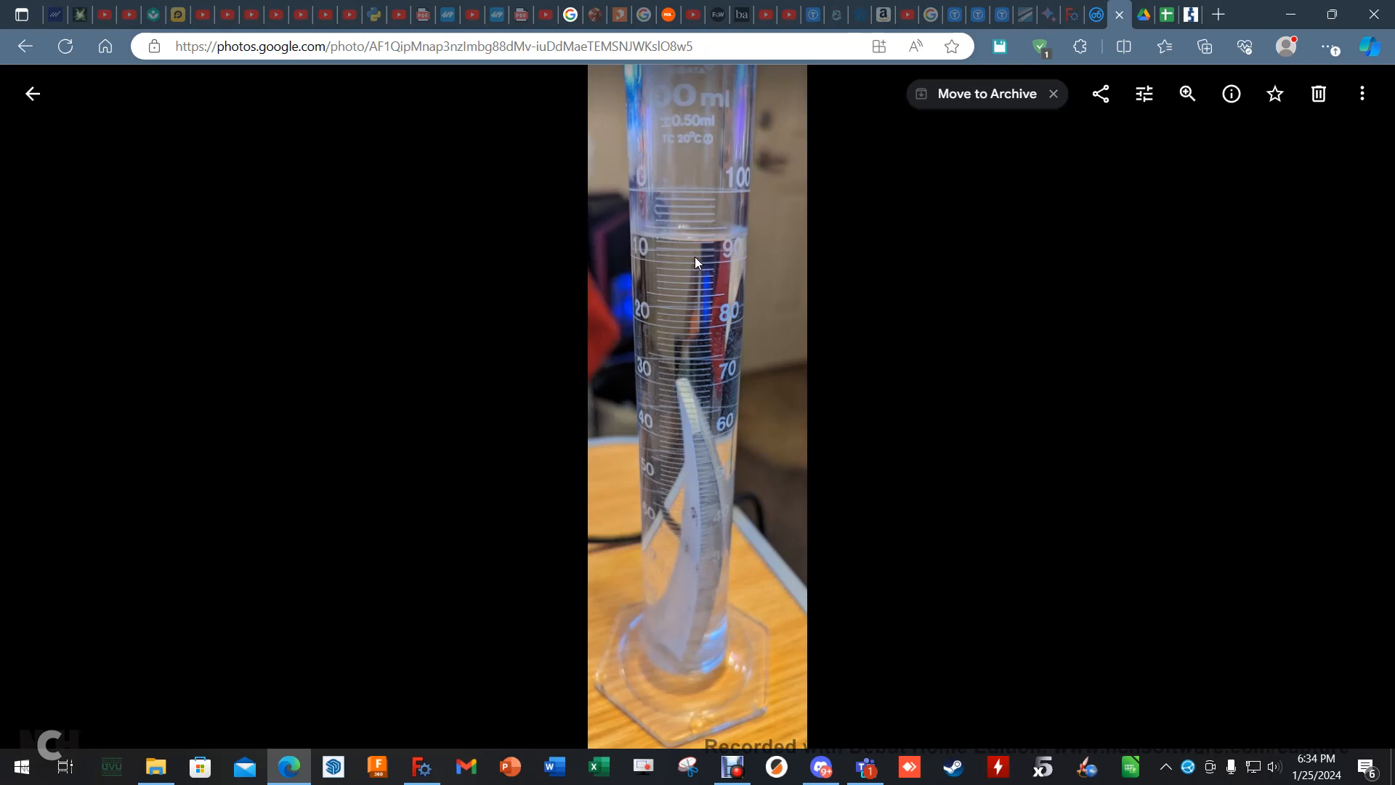
- Return to the convergence spreadsheet and review the composite density formula and the Poisson's ratio equation below it
left_click(1167, 14)
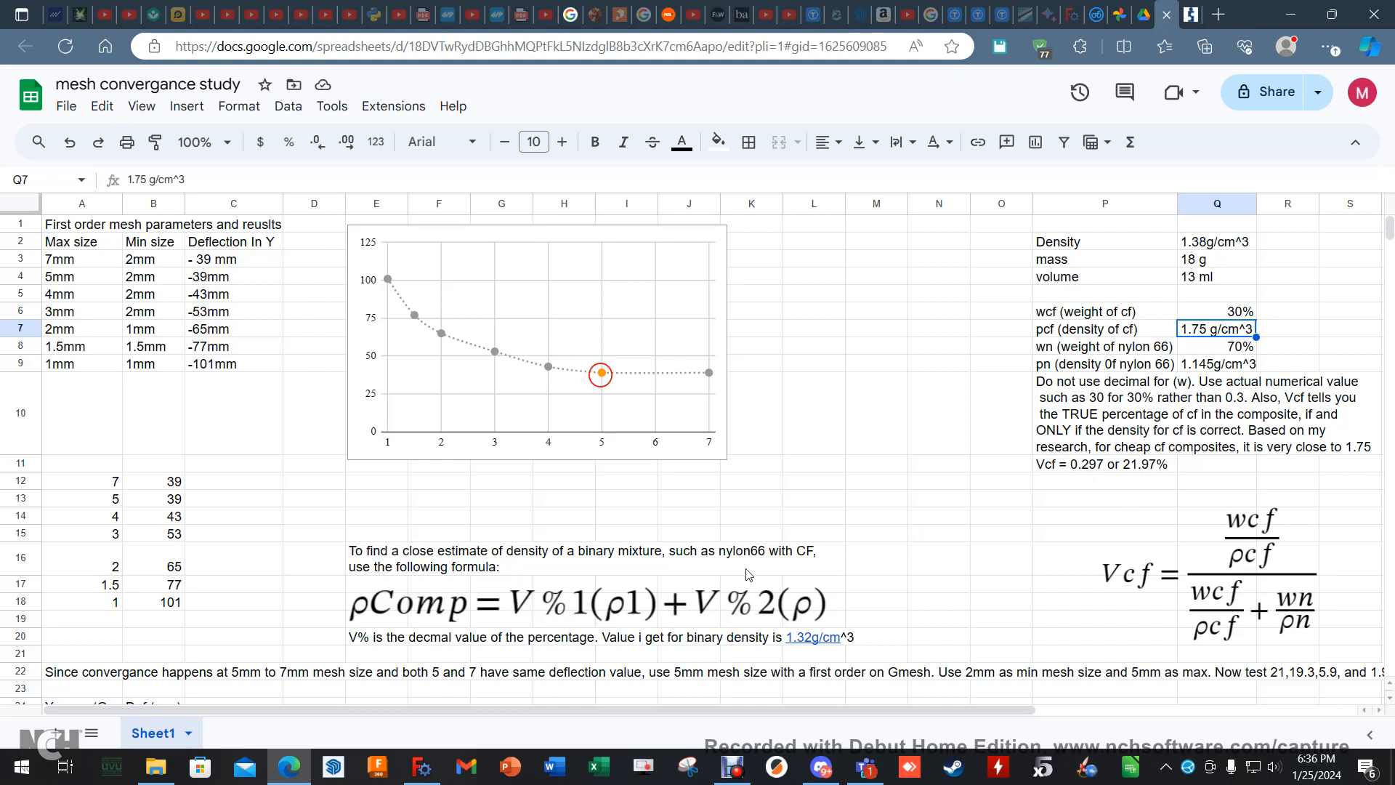
scroll(720, 585, "down", 5)
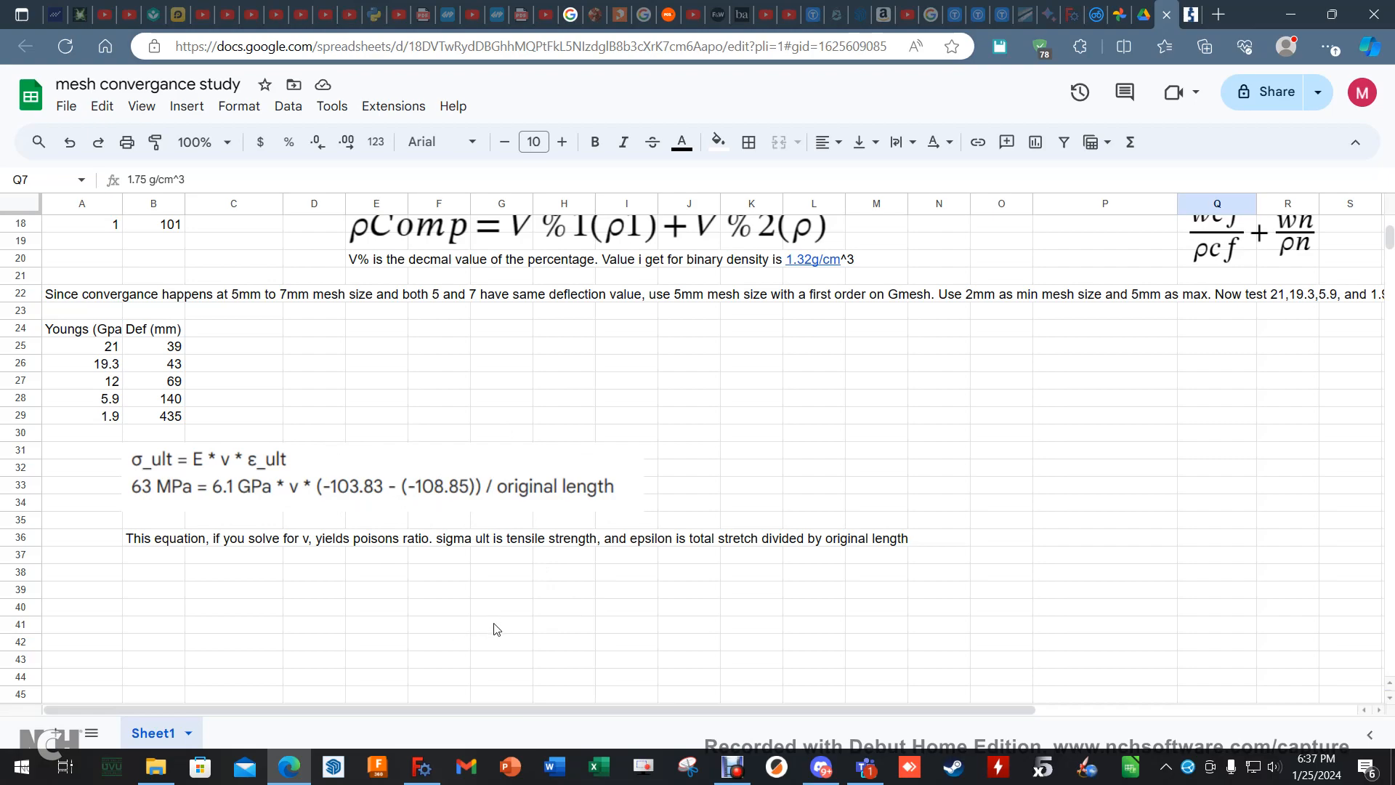
- Switch to FreeCAD and check the density, Young's modulus and Poisson ratio of MaterialSolid, leaving the material unchanged
left_click(422, 767)
double_click(155, 297)
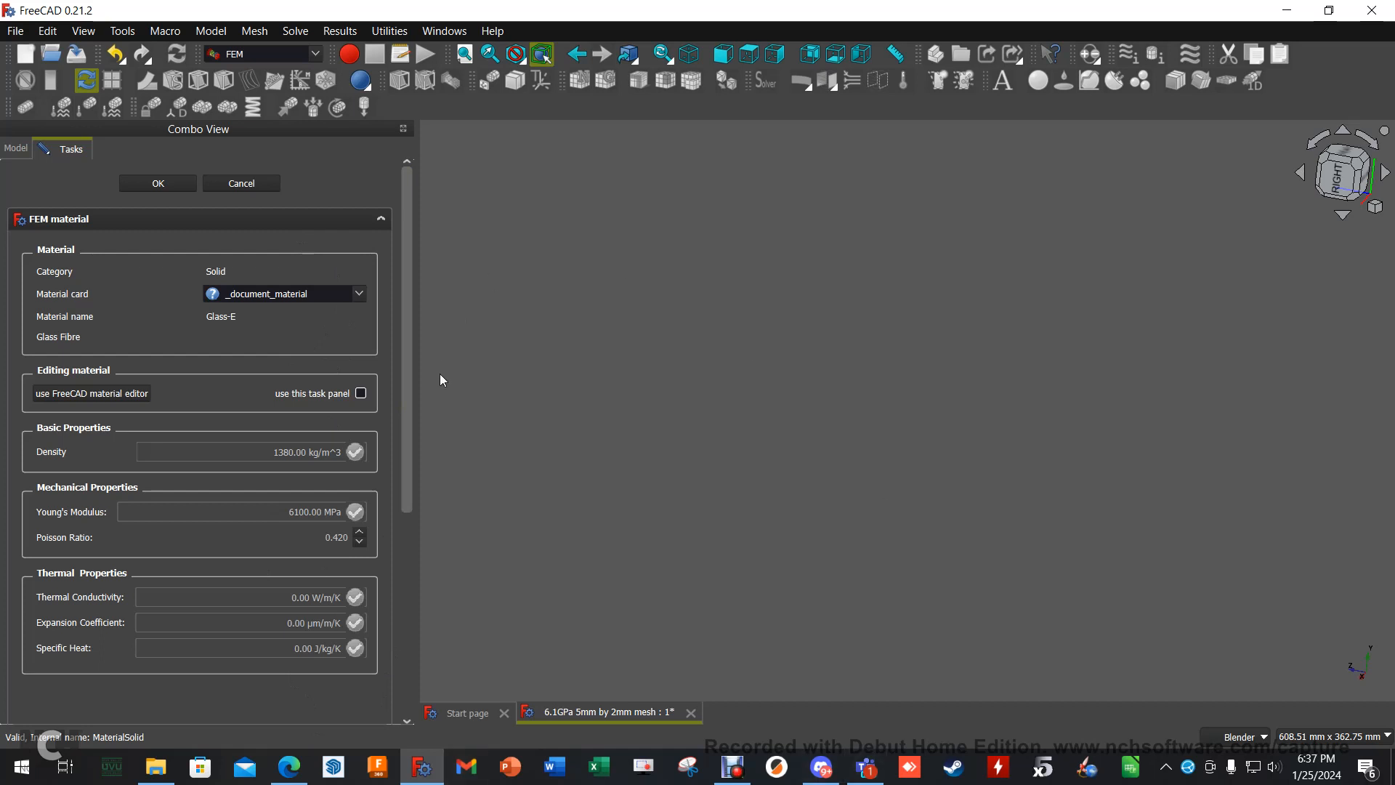
left_click(230, 183)
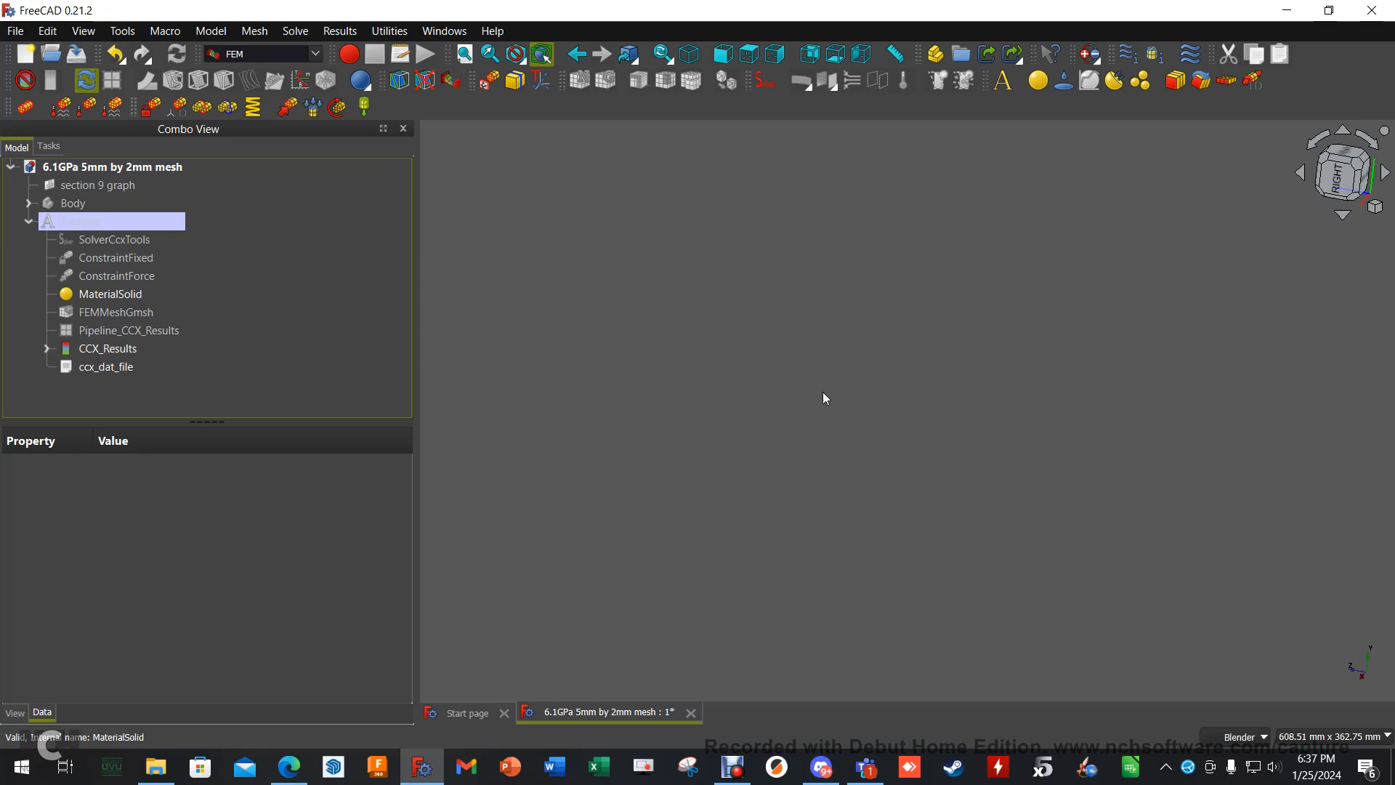
- Go back to the spreadsheet in the browser and compare the mesh convergence chart with the Young's modulus and deflection table
left_click(289, 767)
scroll(1147, 480, "up", 5)
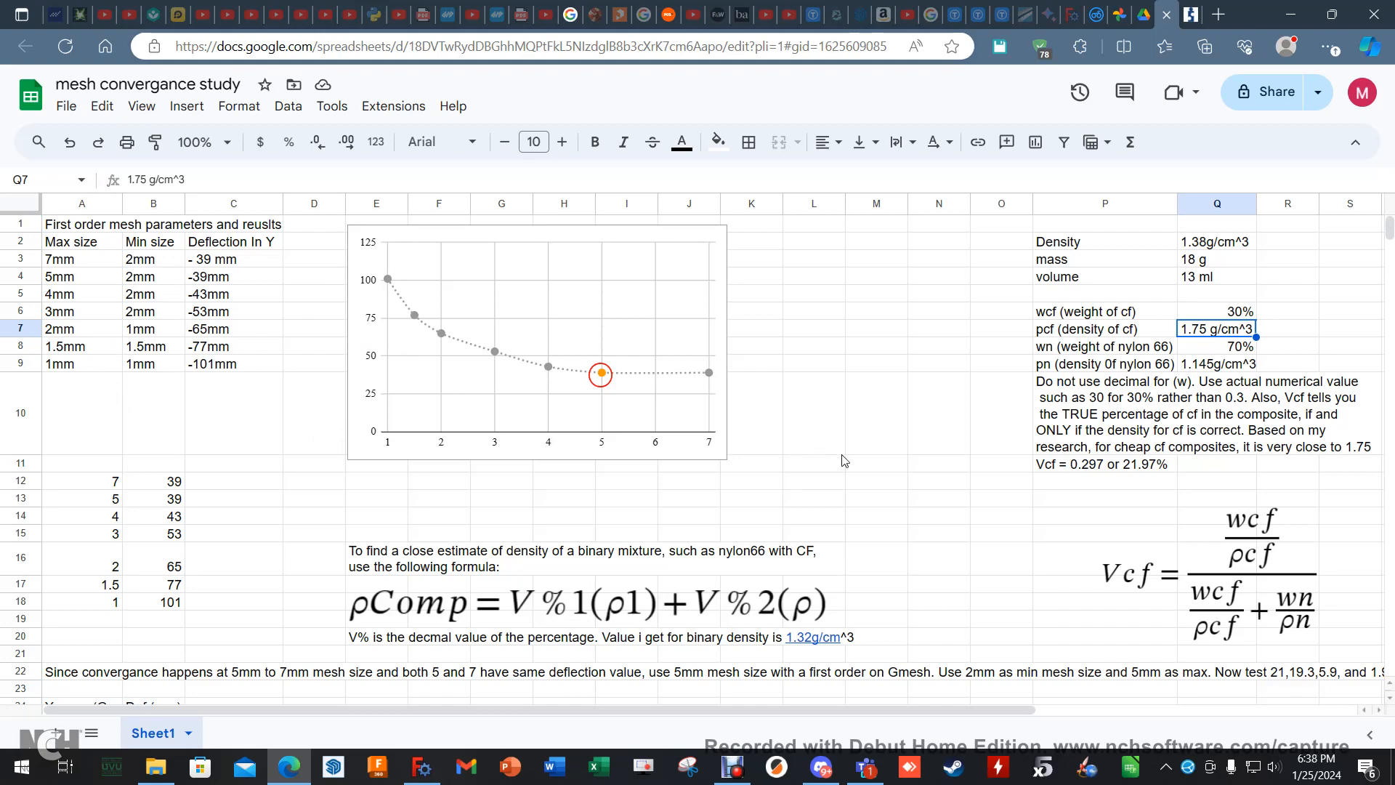
scroll(845, 459, "down", 2)
scroll(844, 459, "down", 2)
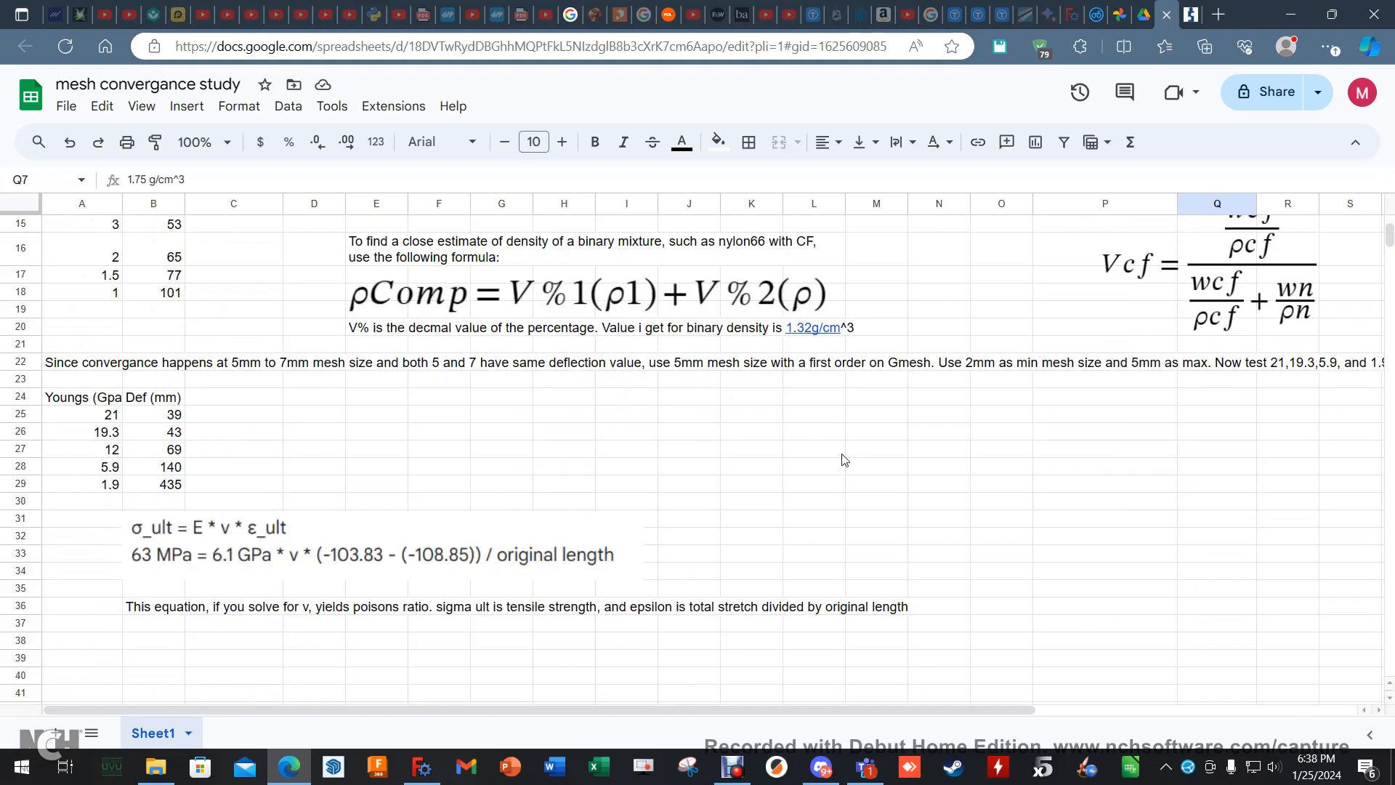
scroll(845, 459, "up", 4)
scroll(844, 459, "up", 1)
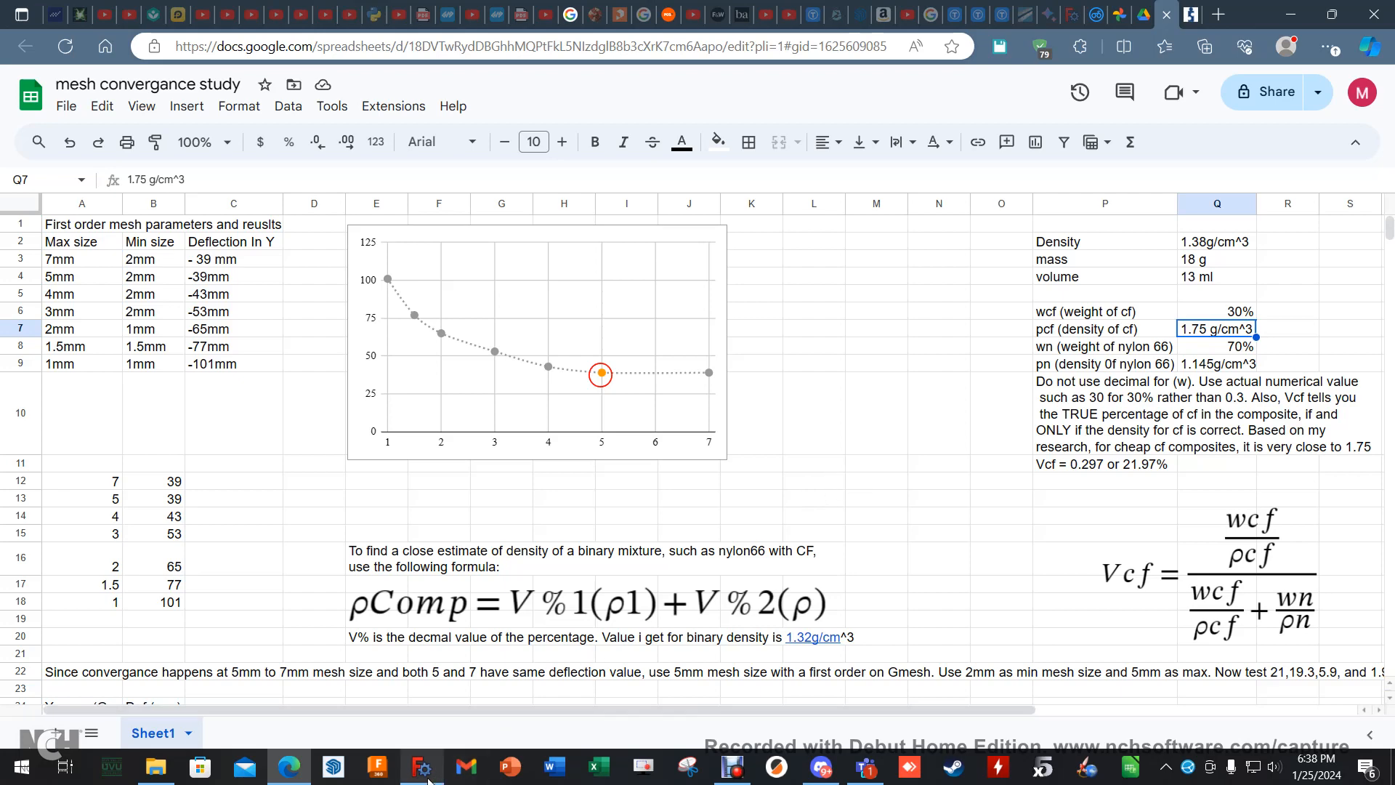
- Switch to FreeCAD, inspect the mechanical analysis settings of SolverCcxTools, and return to the model tree
left_click(422, 767)
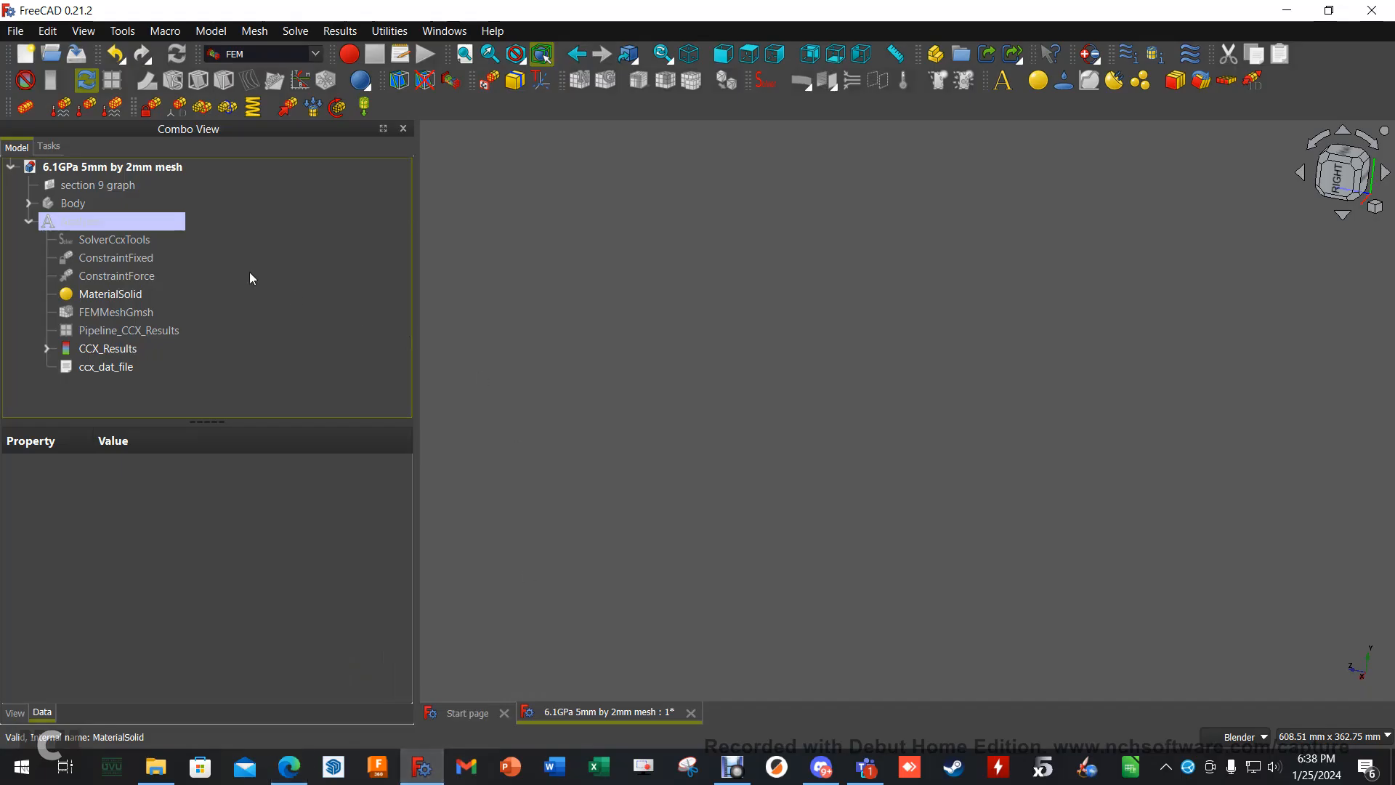
double_click(125, 244)
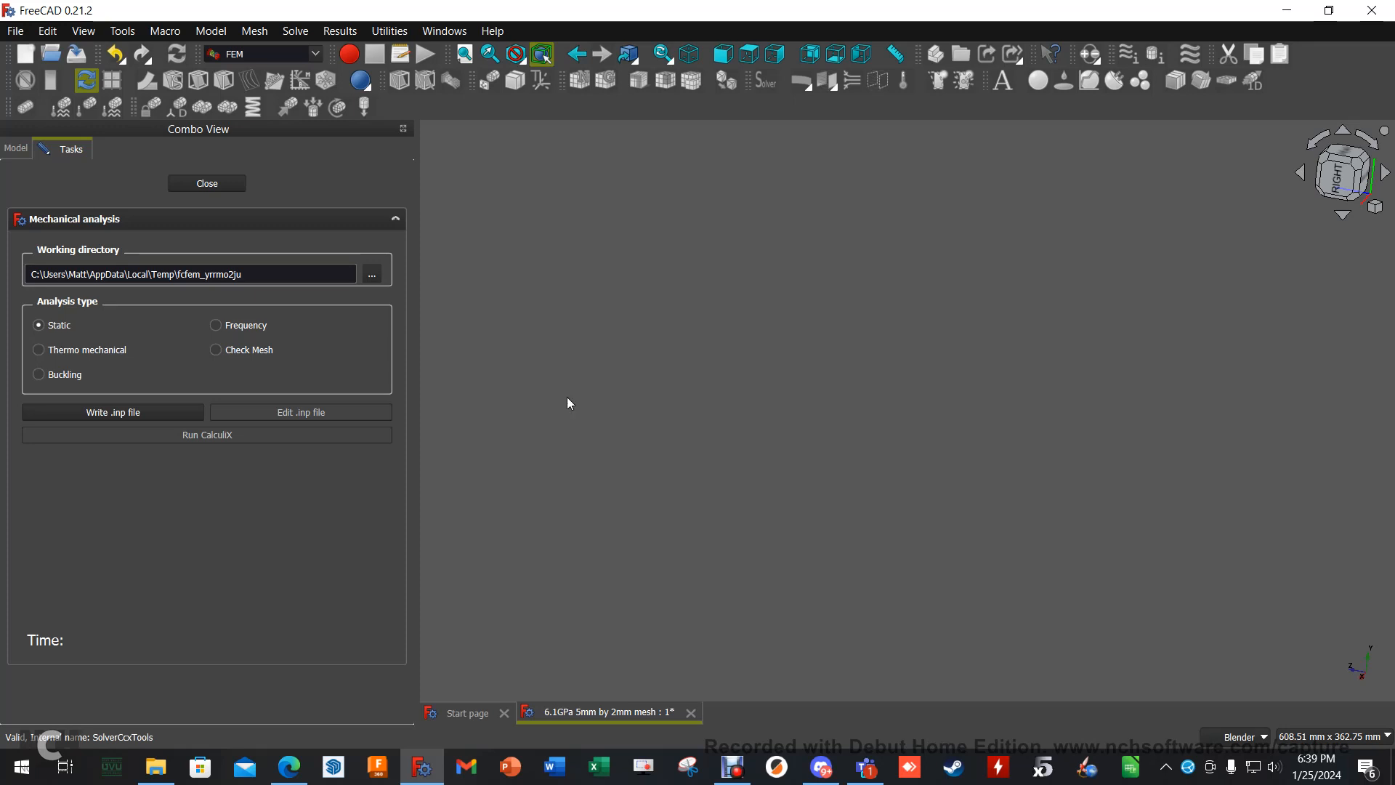
left_click(15, 147)
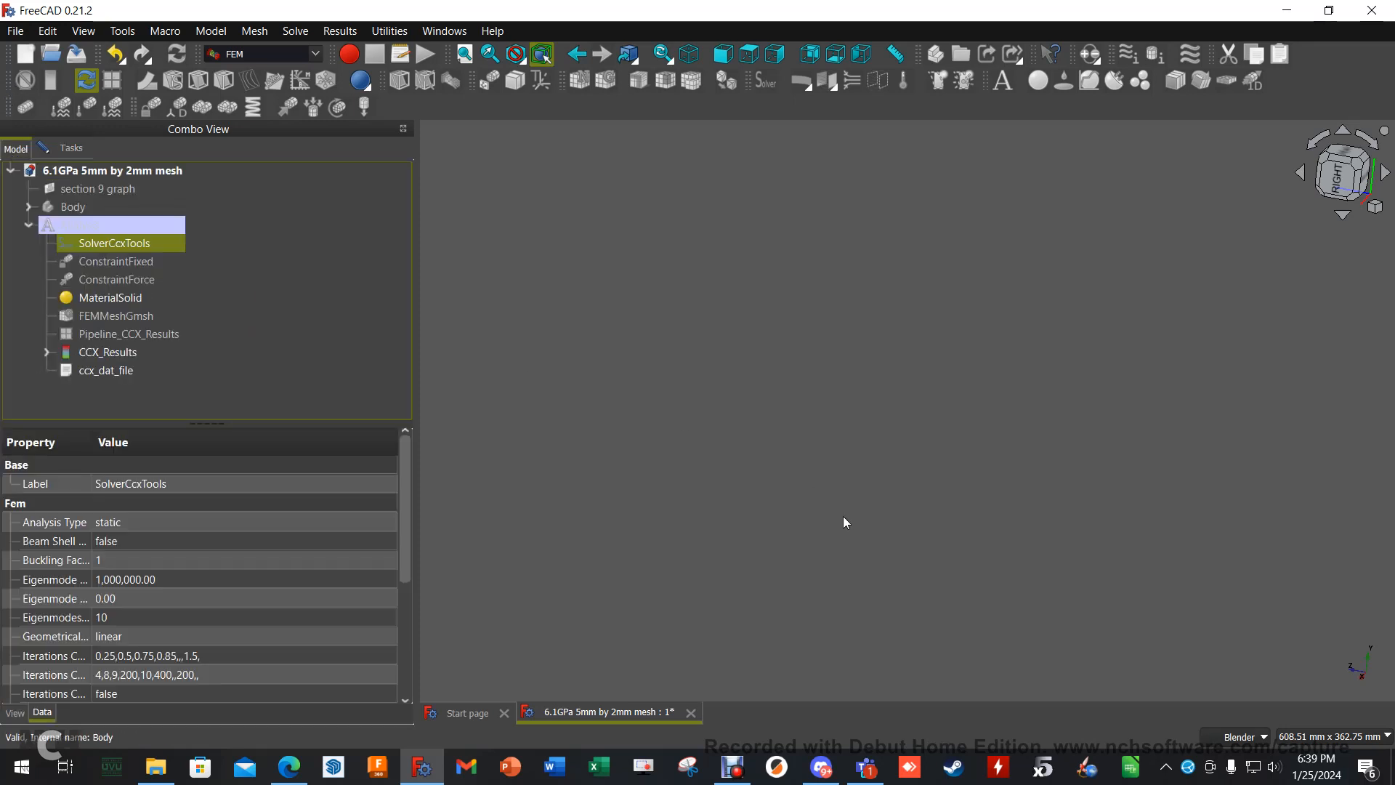
- Show the blade Body temporarily to inspect its thin edge and surface up close, and hide it again
left_click(84, 208)
key("space")
scroll(961, 443, "up", 3)
scroll(960, 441, "up", 3)
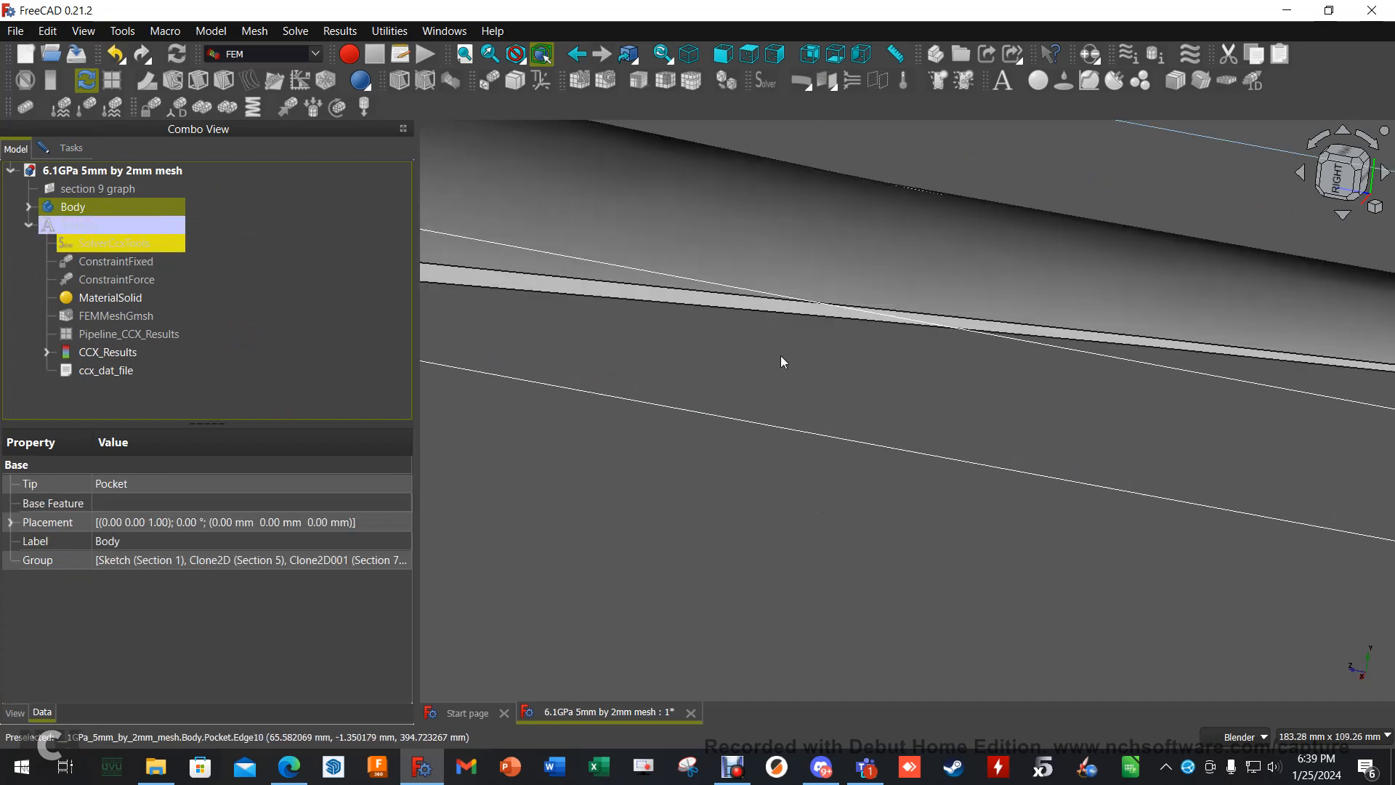
scroll(780, 355, "down", 4)
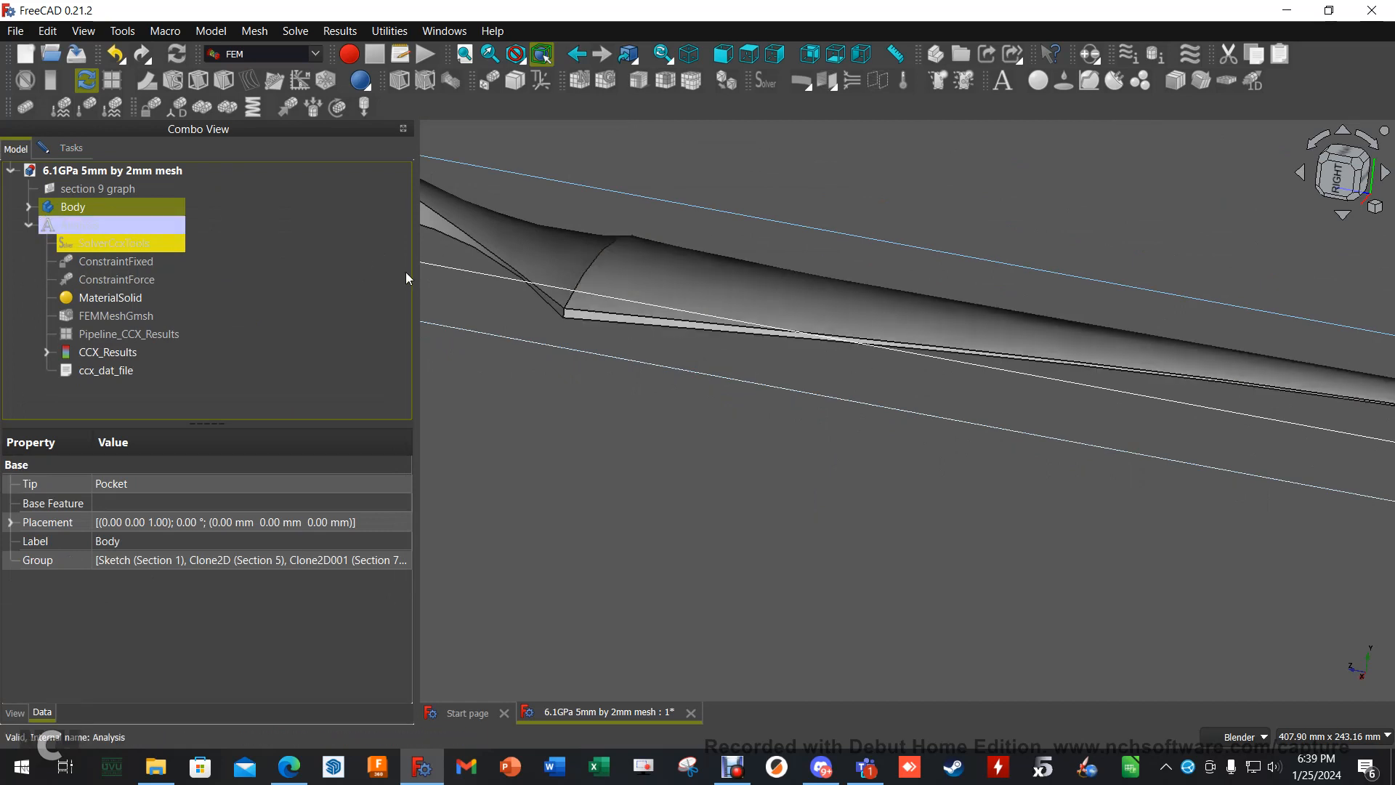
key("space")
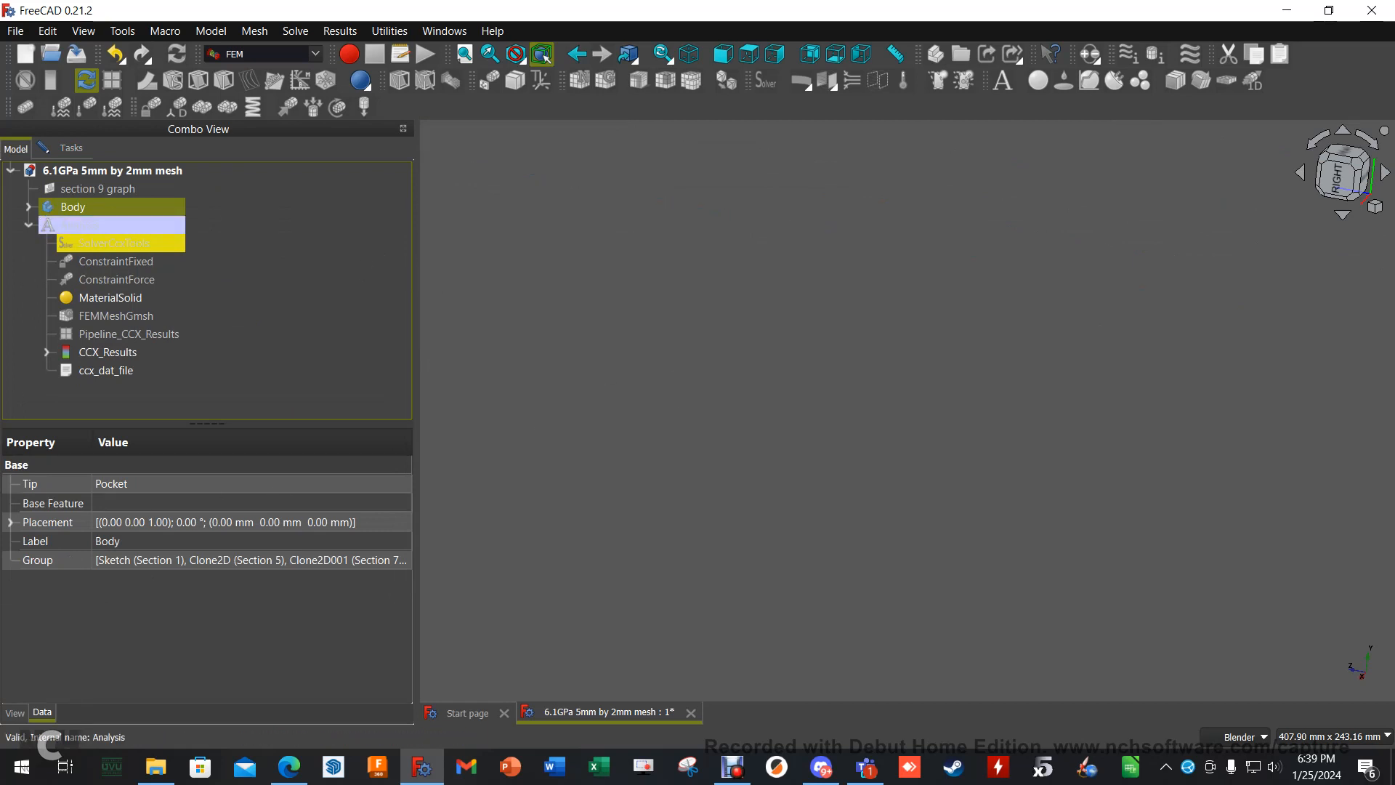